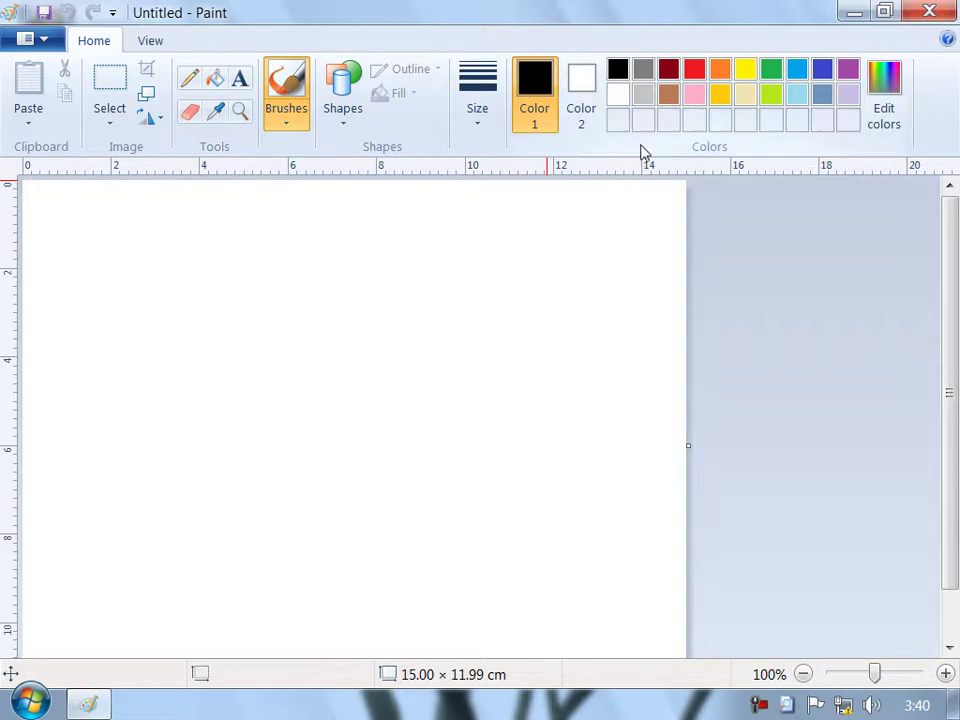
- Draw a six-point star about 3.75 × 5.49 cm in the upper middle of the canvas
click(345, 120)
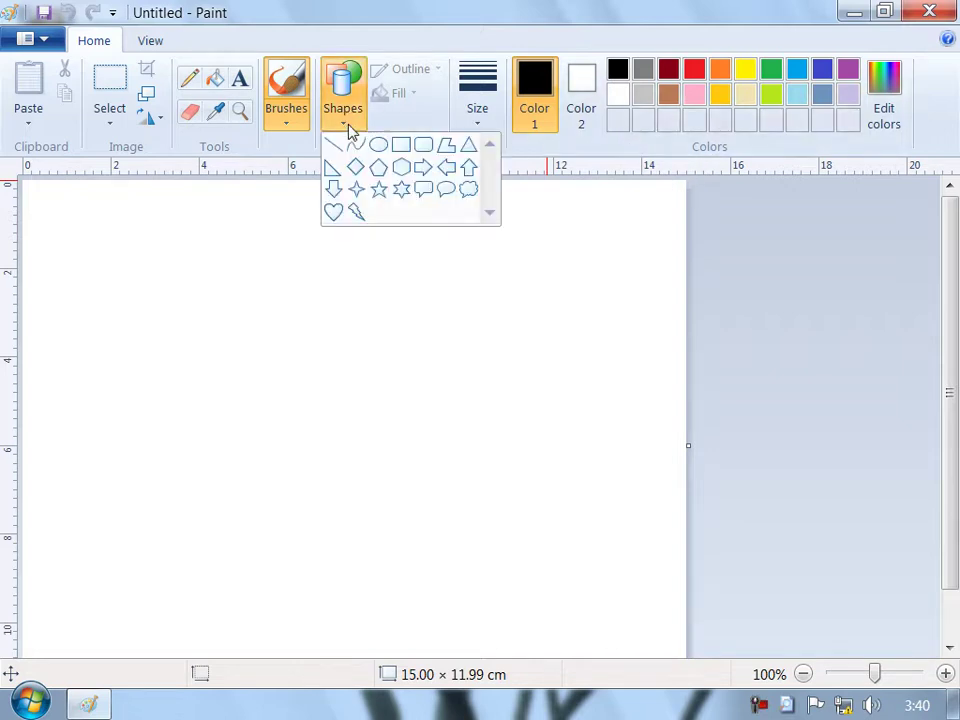
click(401, 190)
drag(251, 244, 418, 487)
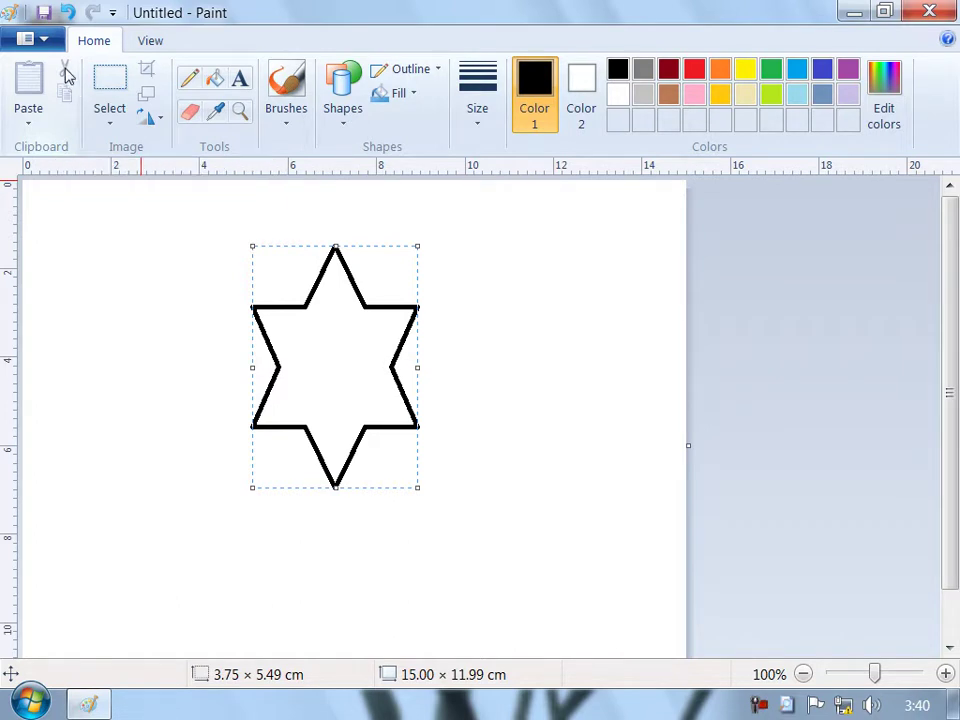
- Cut the star's upper-left part using a rectangular selection of about 3.43 × 3.22 cm, and undo the cut
click(112, 115)
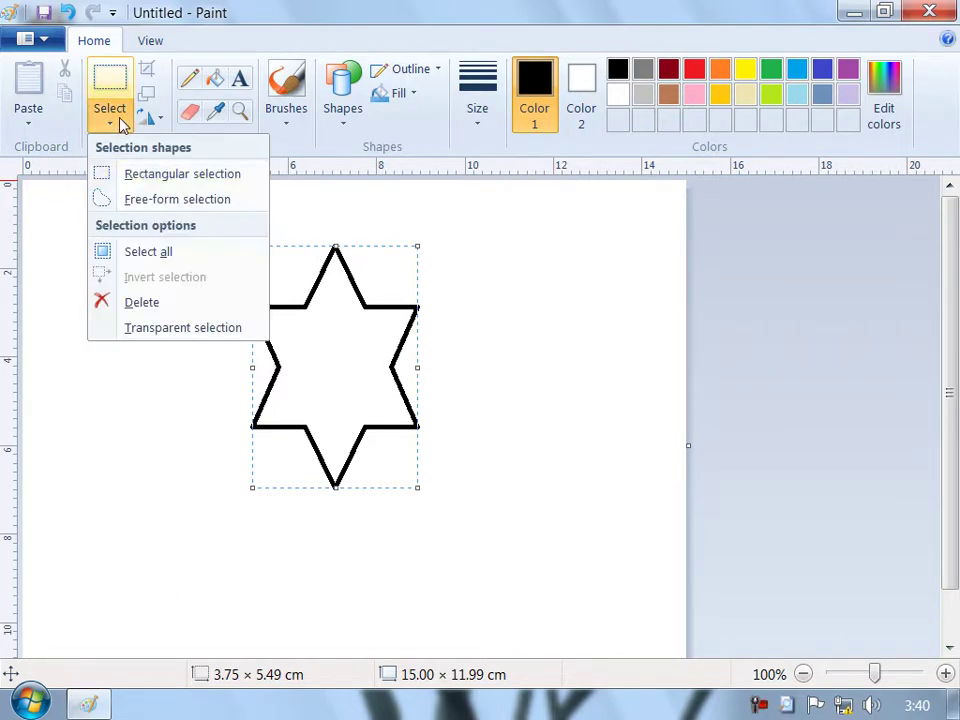
click(130, 176)
drag(213, 228, 365, 370)
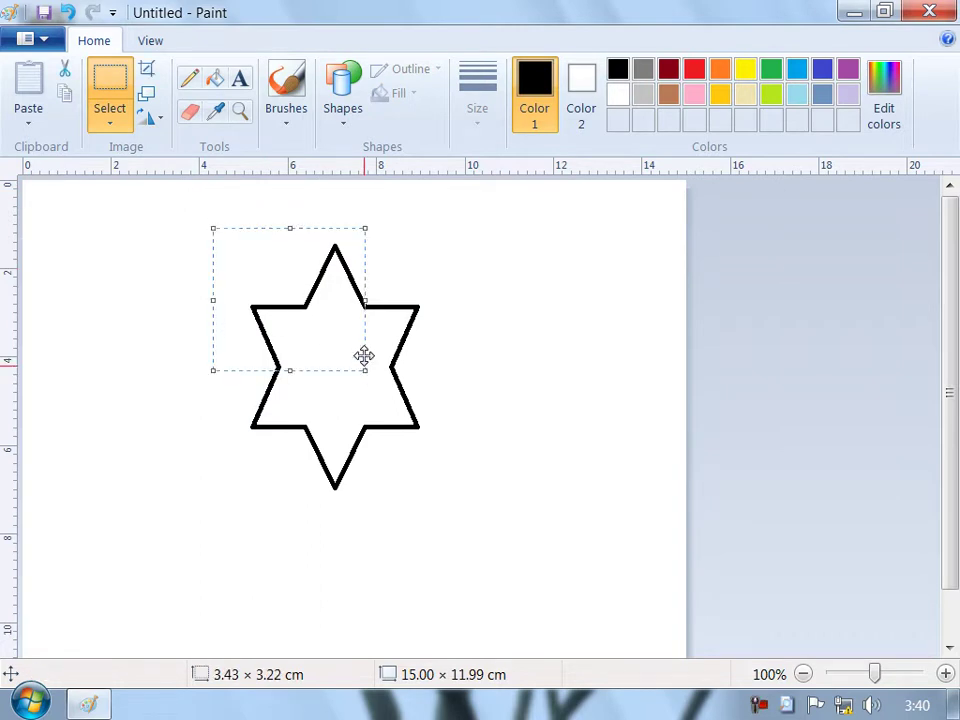
click(66, 72)
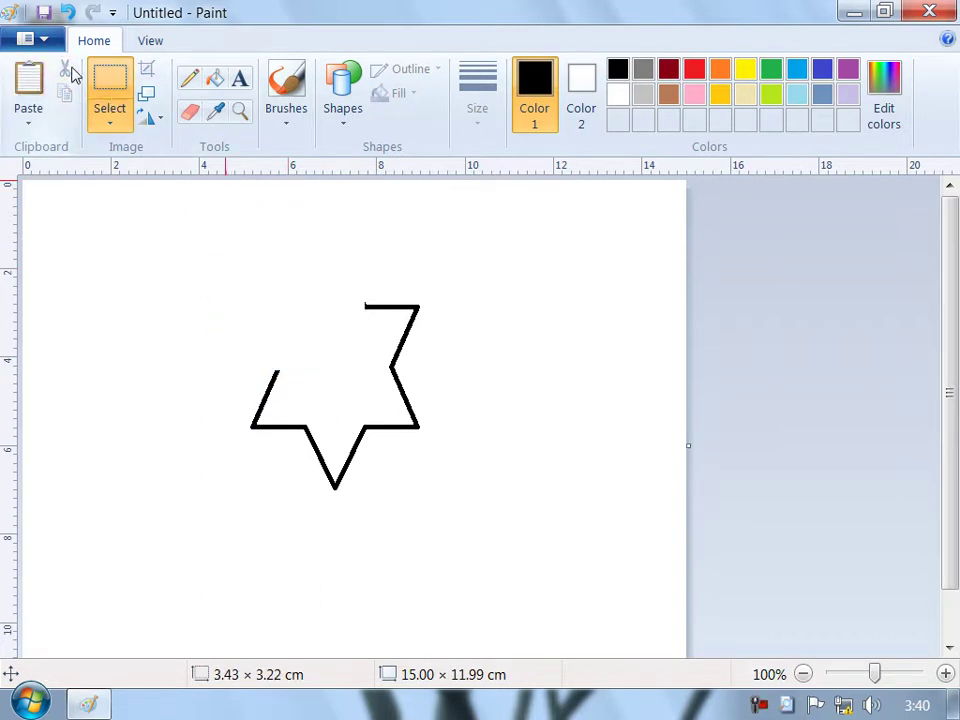
key(ctrl+z)
- Copy the whole star with a rectangular selection of about 5.04 × 6.42 cm and paste three copies to its lower right, lower left and below
drag(227, 209, 450, 493)
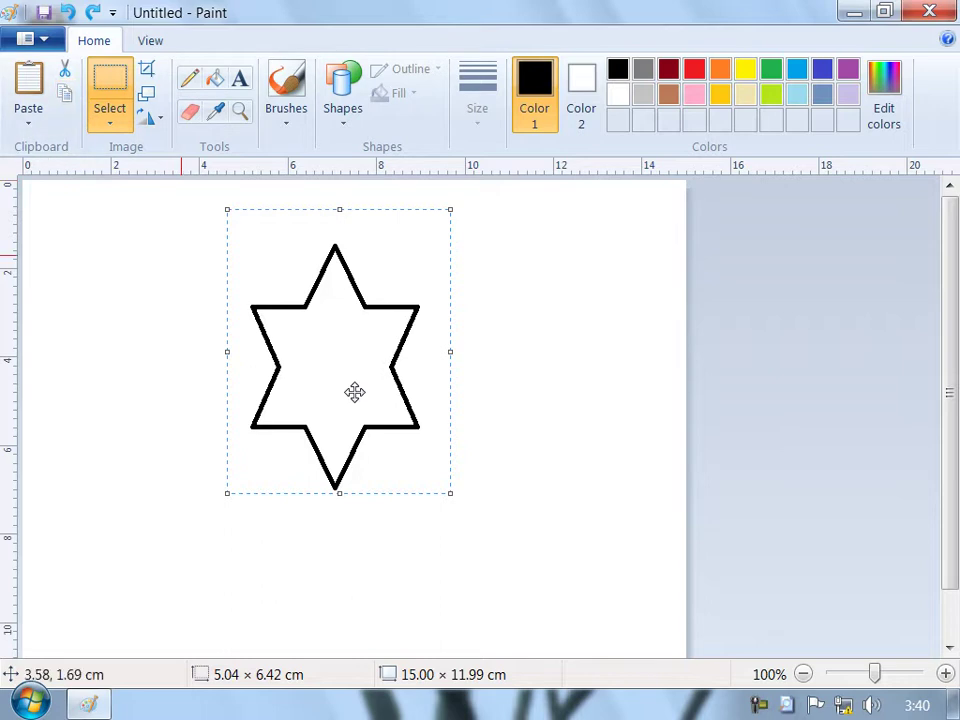
click(30, 78)
drag(172, 305, 588, 503)
click(30, 85)
drag(167, 266, 163, 503)
click(30, 85)
drag(120, 289, 334, 602)
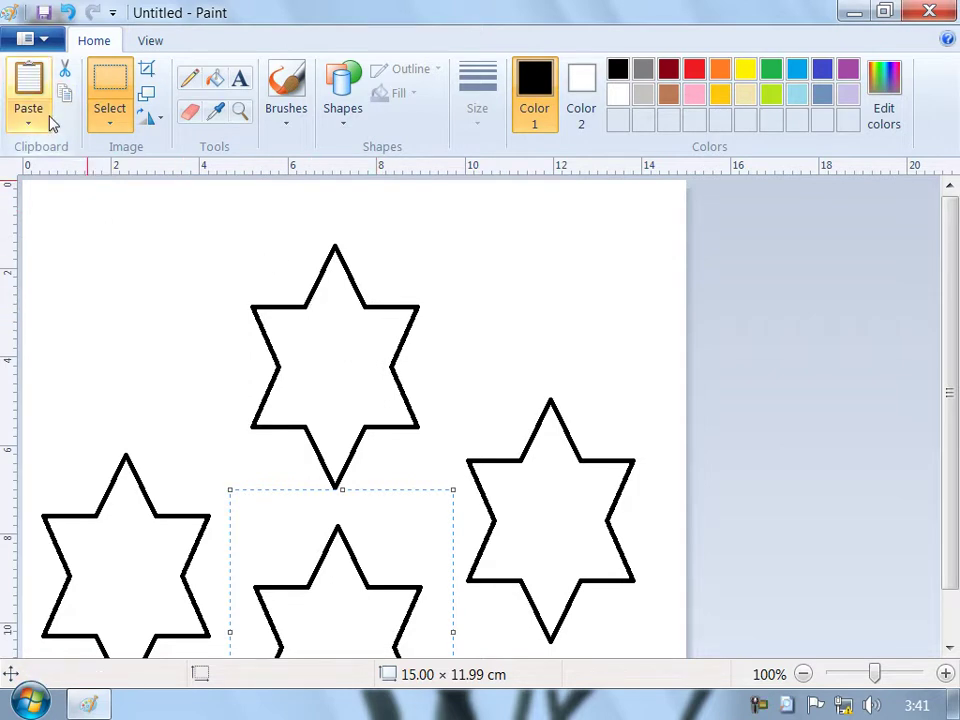
click(64, 90)
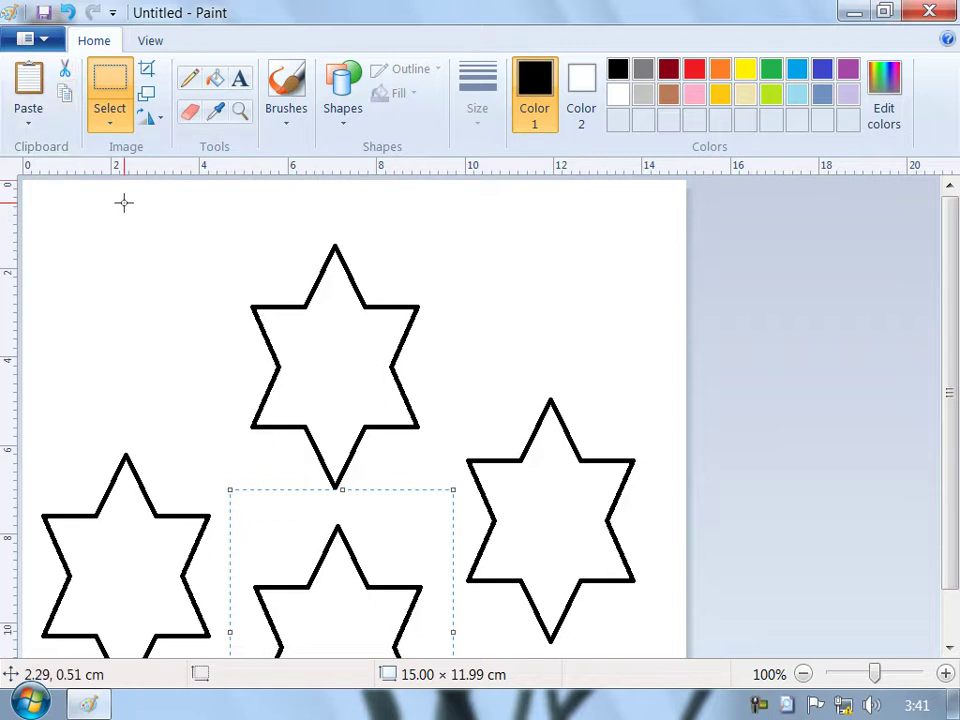
click(29, 122)
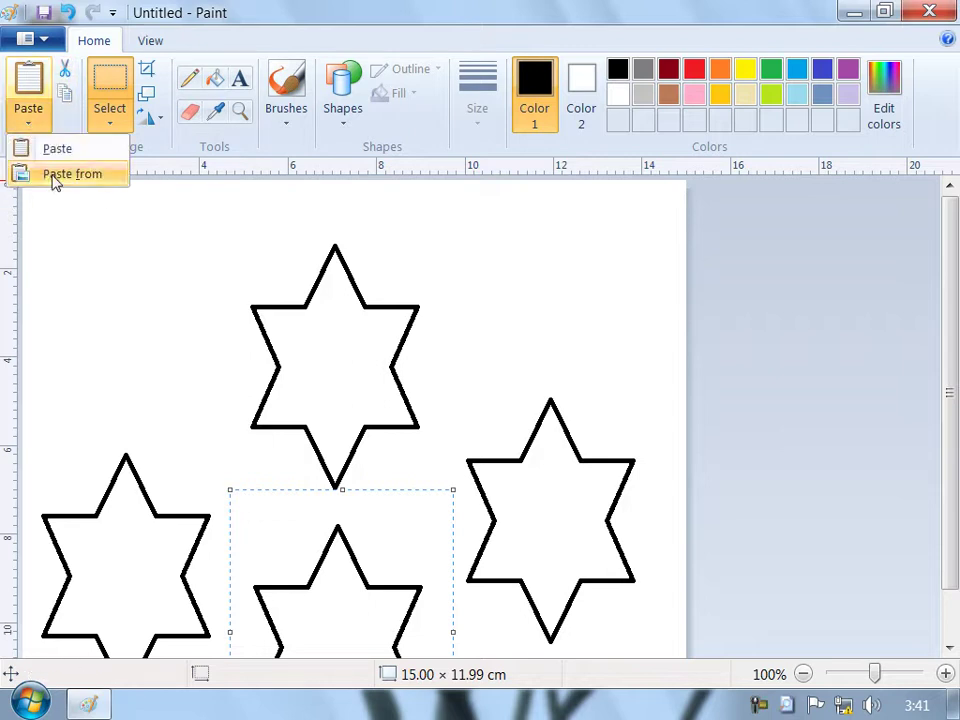
click(166, 230)
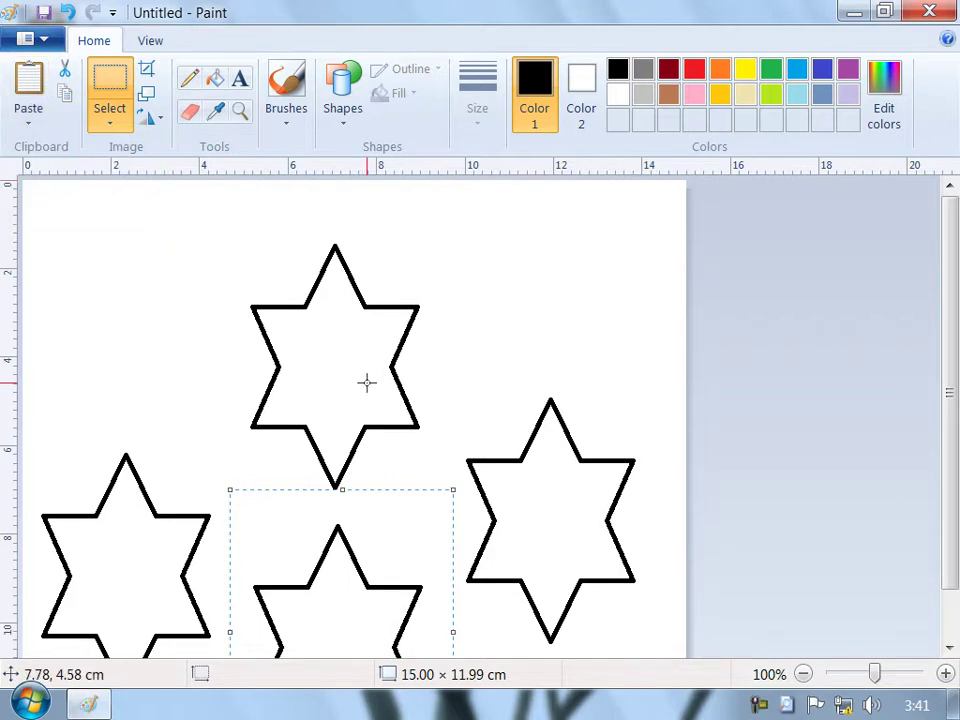
click(492, 290)
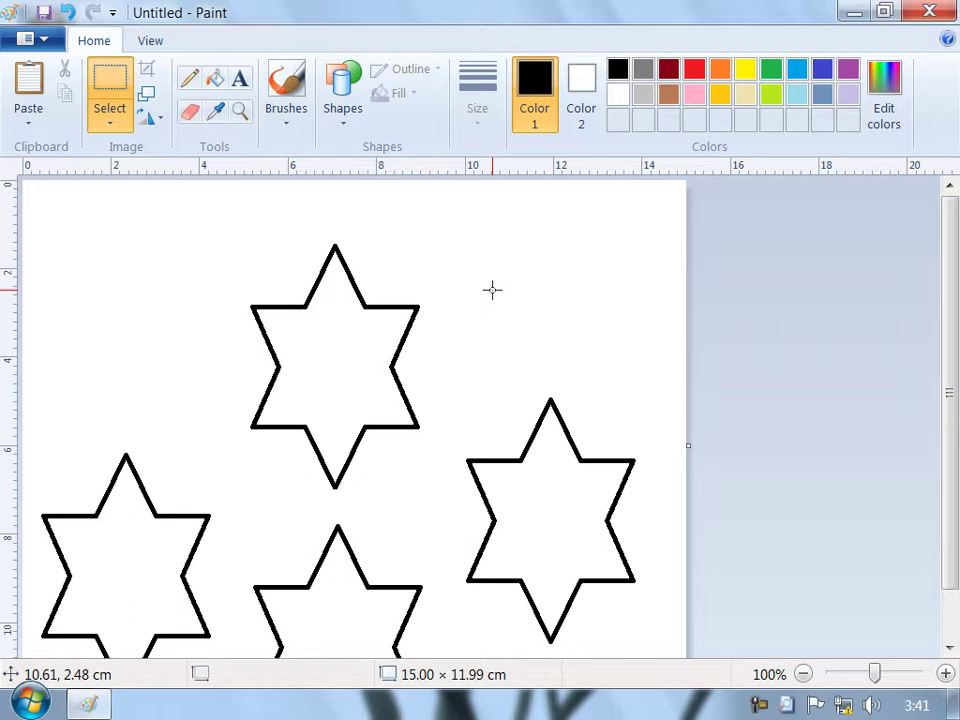
- Paste the picture file s from the Documents library and move it down and right over the star drawing
click(38, 112)
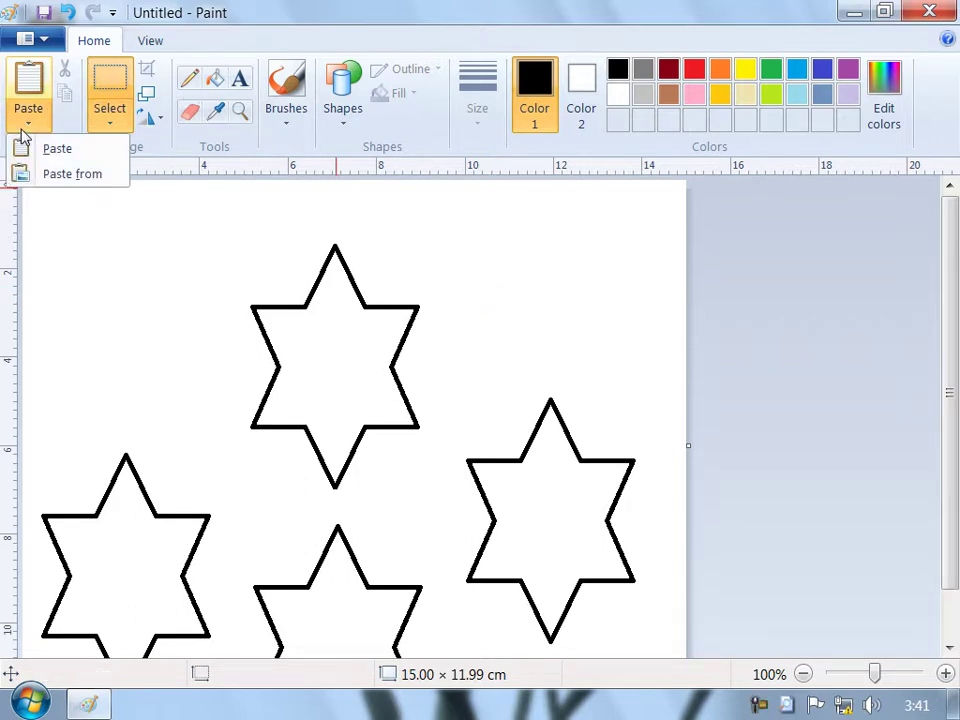
click(60, 175)
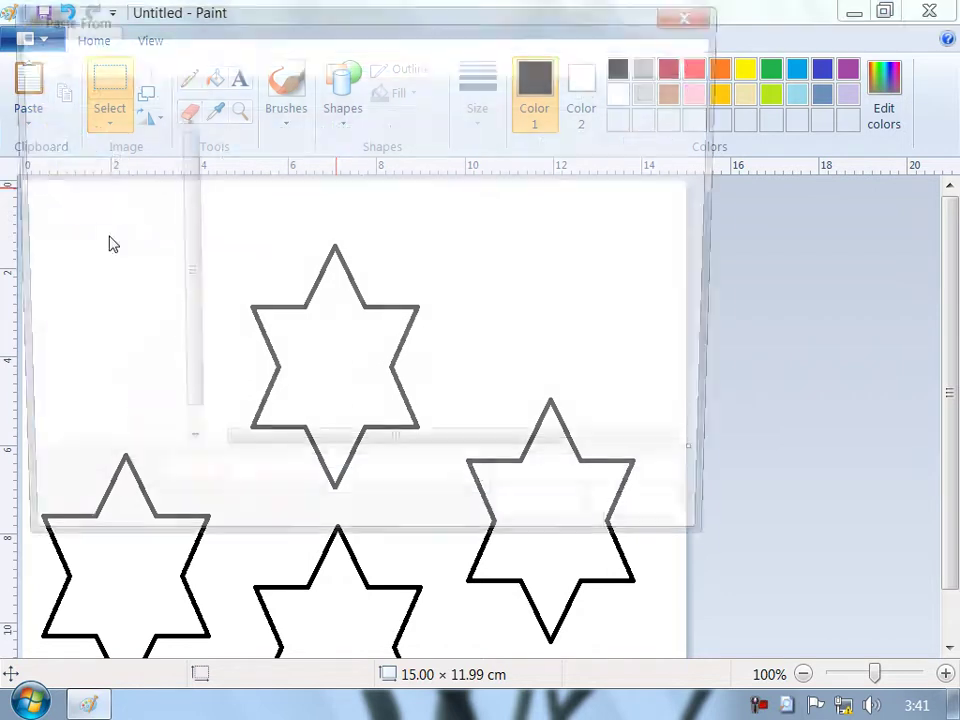
click(218, 255)
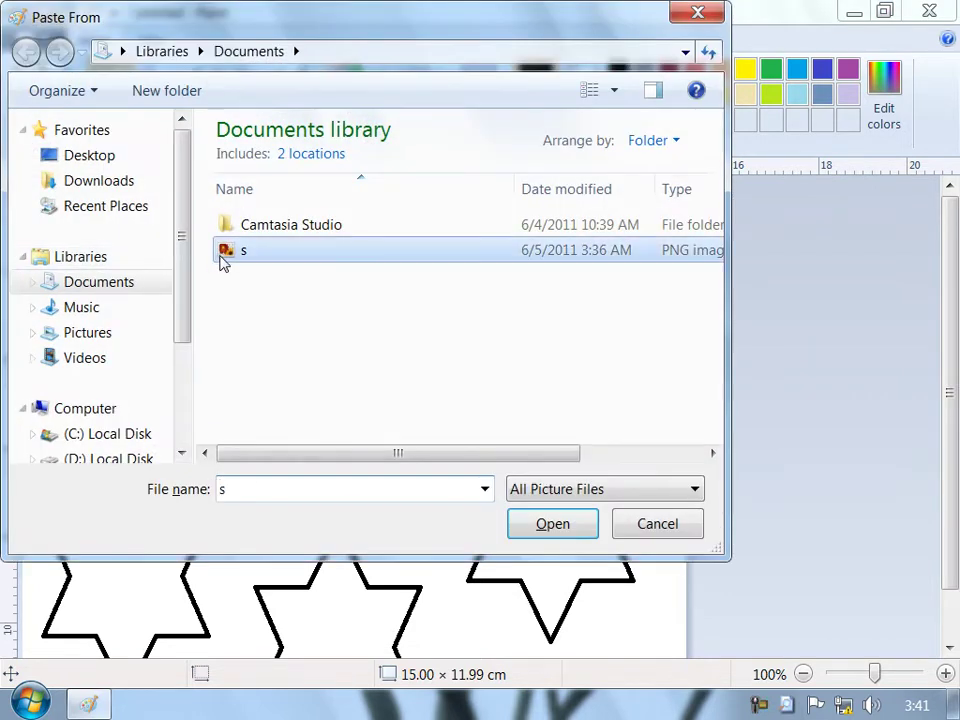
click(531, 521)
drag(291, 336, 503, 507)
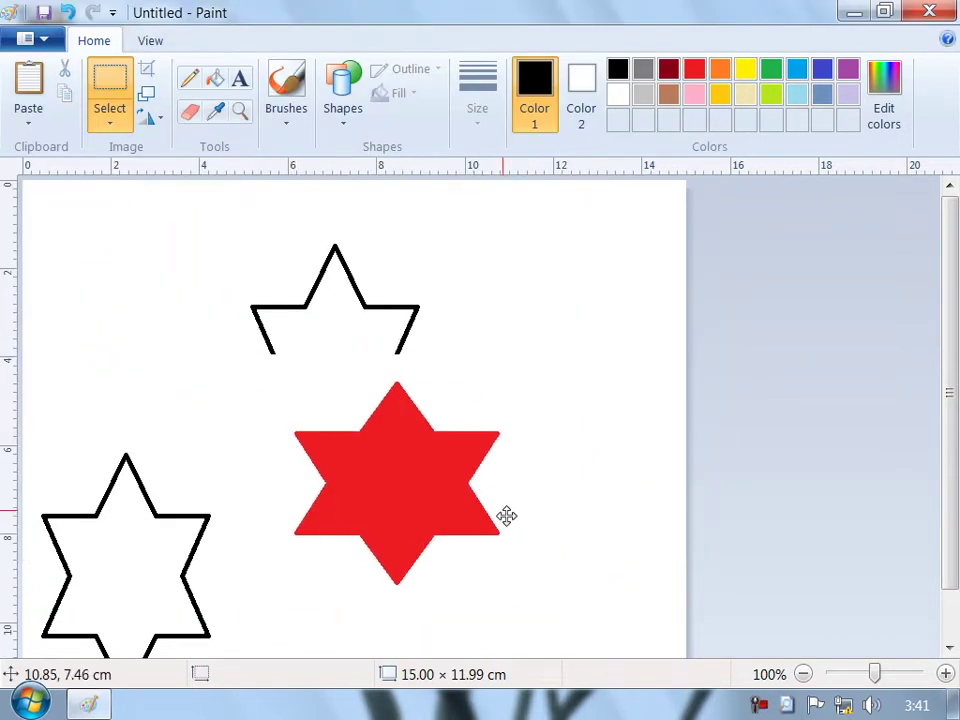
- Browse the Pictures, Documents and My Pictures folders for pasteable picture files, and close the dialog without pasting
click(40, 120)
click(60, 174)
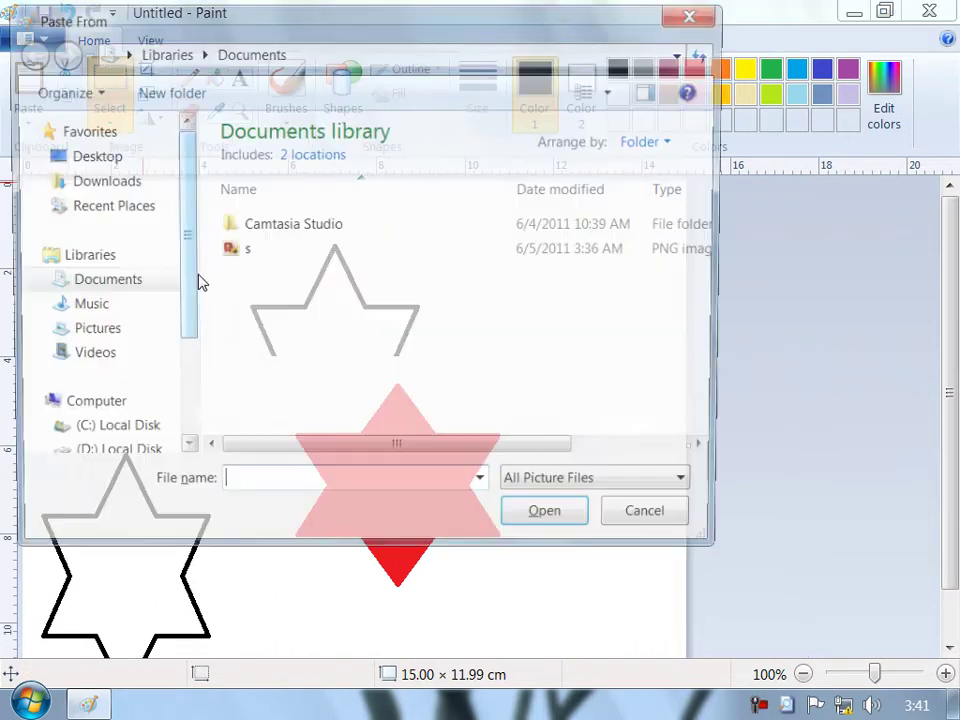
click(130, 332)
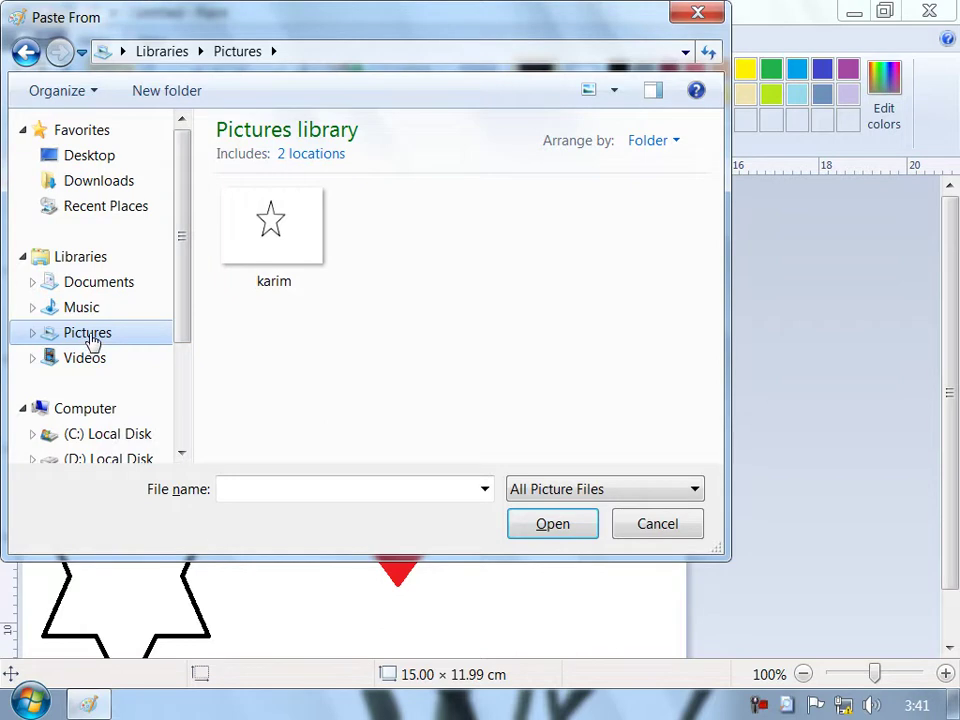
click(94, 279)
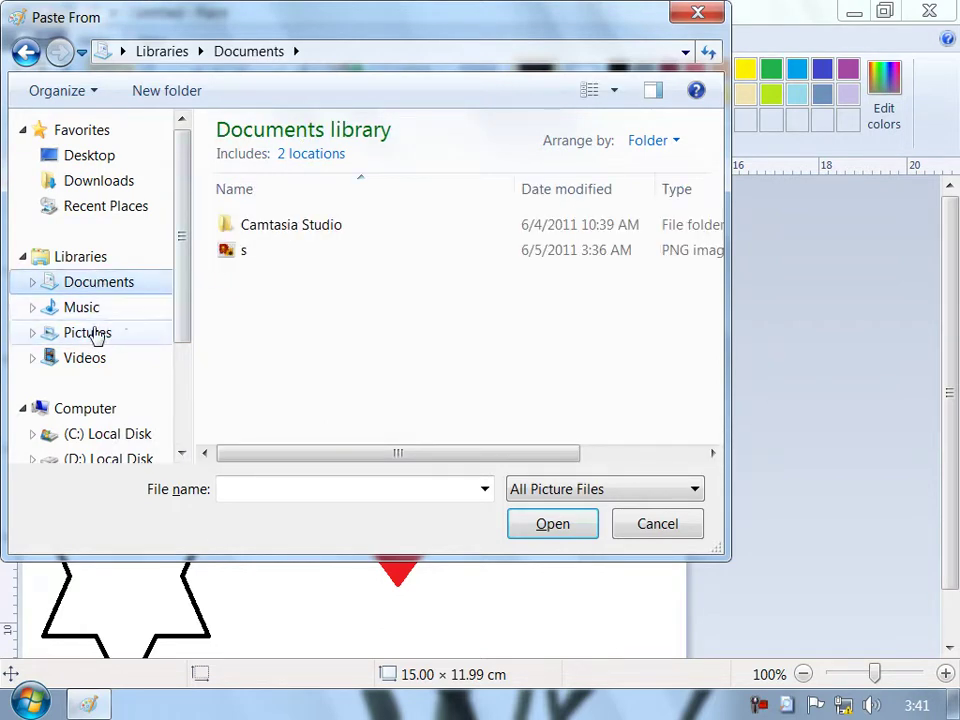
click(96, 332)
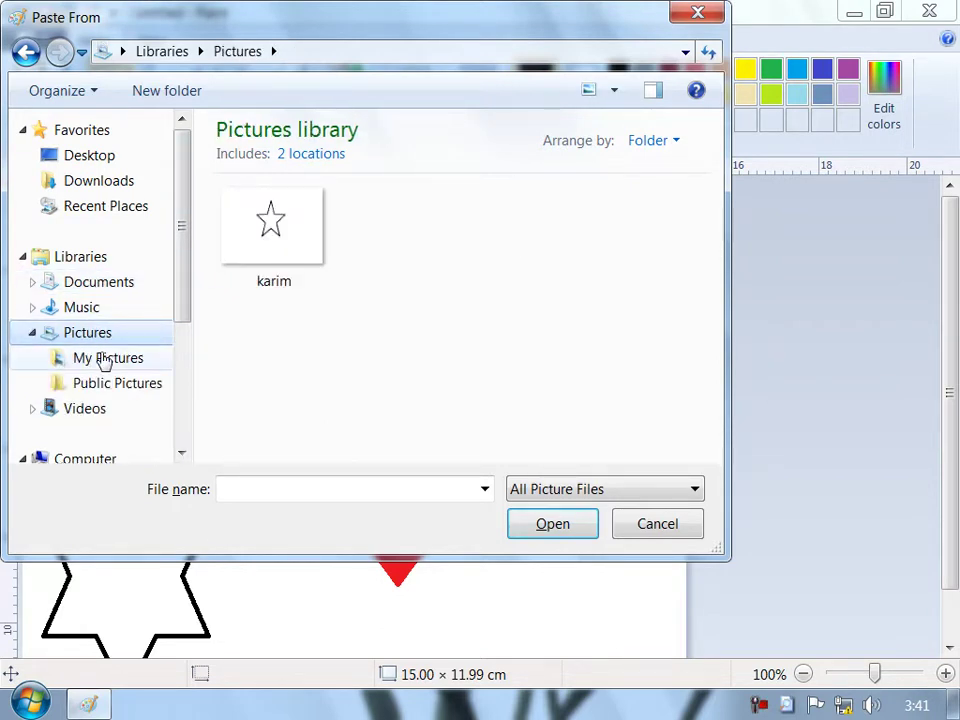
click(102, 359)
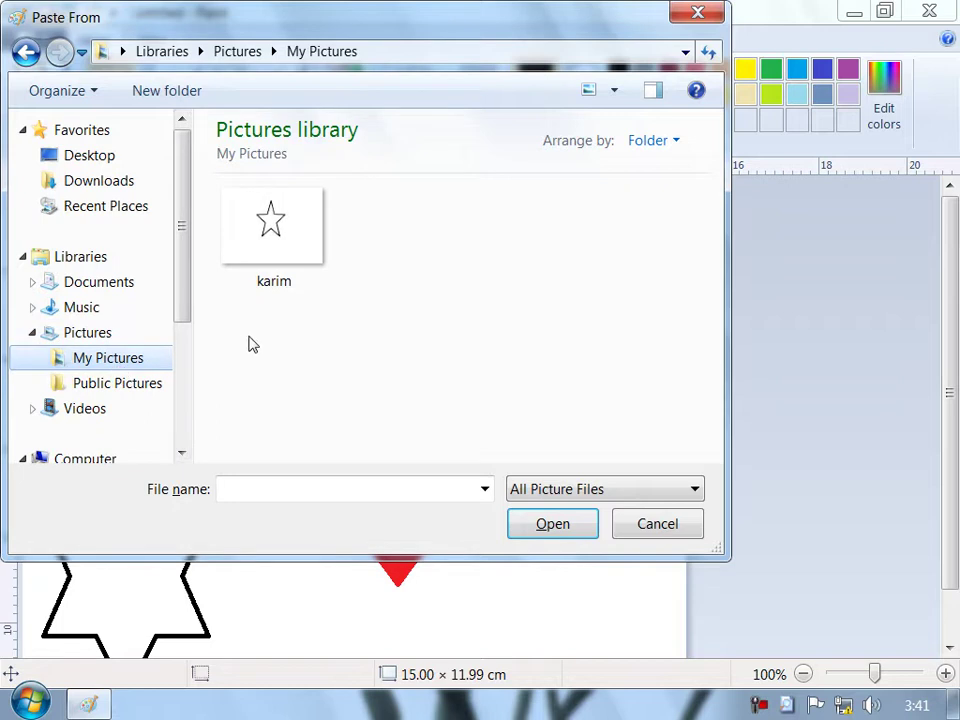
click(655, 520)
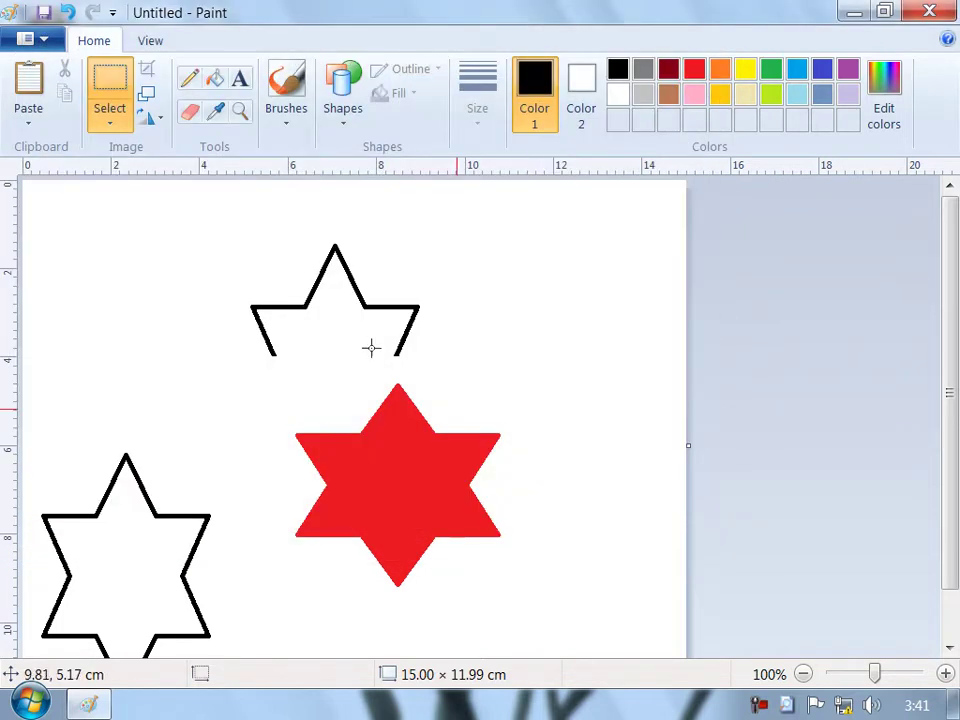
- Start a new blank picture without saving the changes to the star drawing
key(alt+F4)
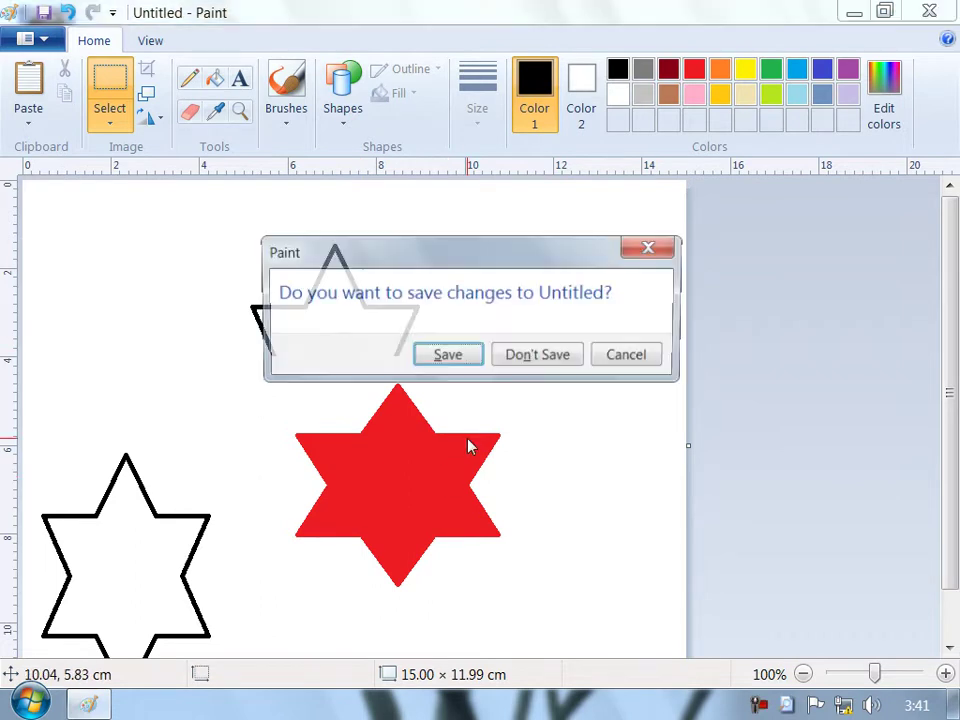
key(Return)
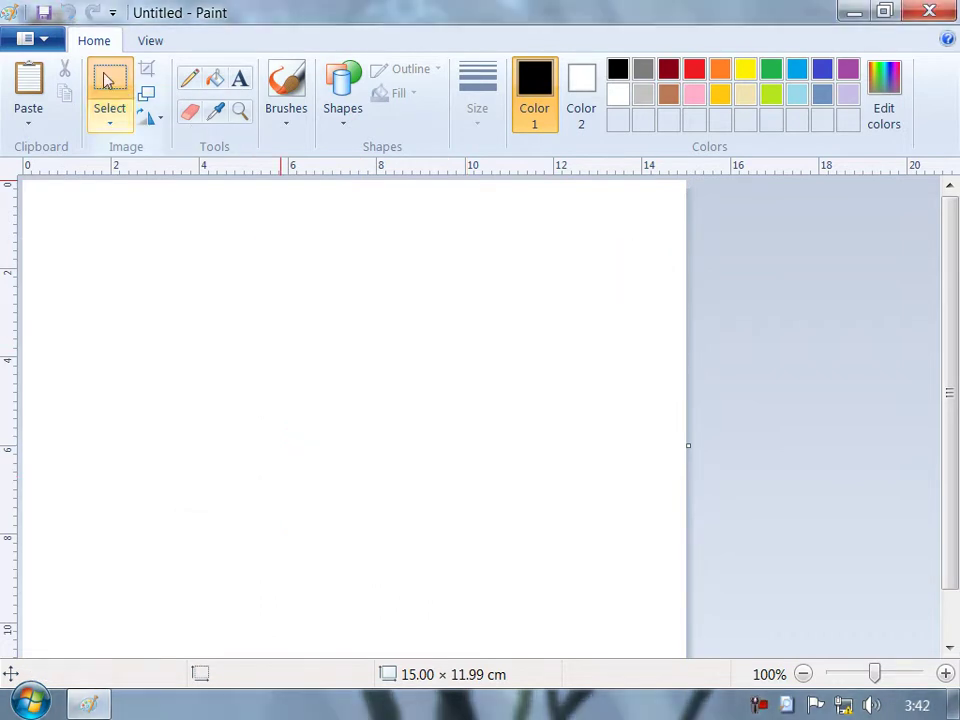
click(38, 40)
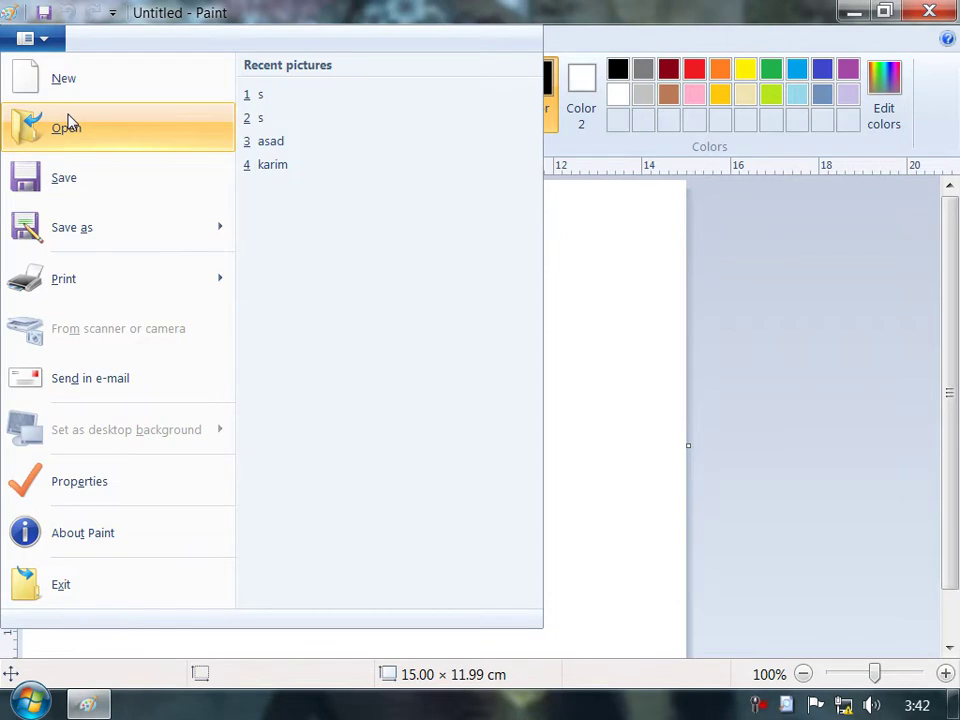
click(195, 10)
- Draw a diamond about 3.41 × 4.92 cm near the middle of the blank canvas
click(335, 112)
click(357, 164)
drag(332, 255, 482, 470)
- Open the picture file s from the Documents library without saving the diamond drawing
click(40, 42)
click(64, 127)
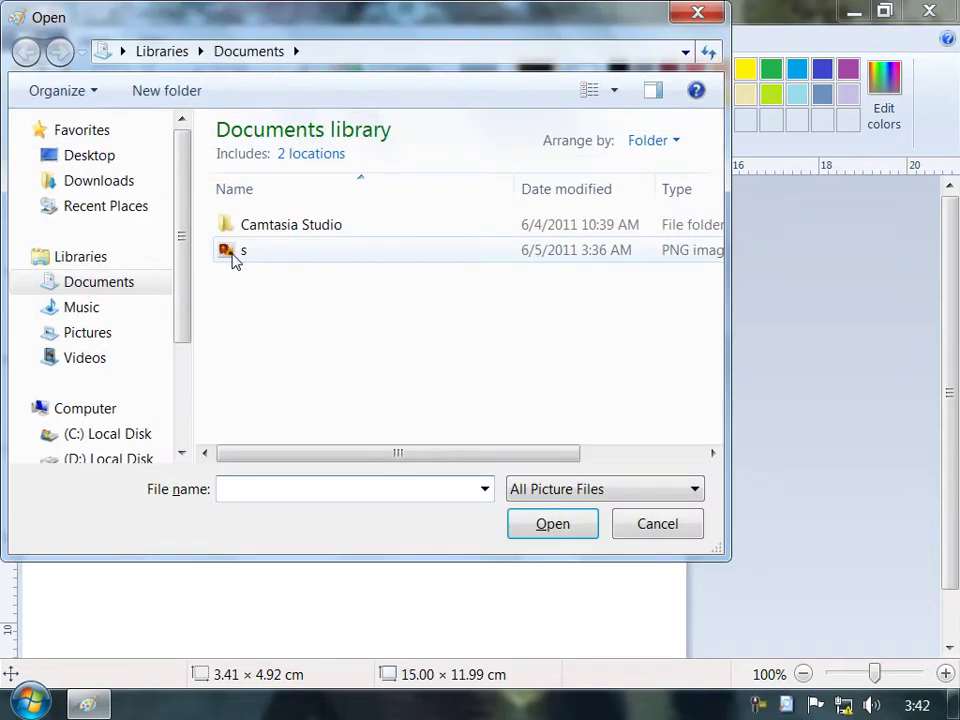
double_click(235, 252)
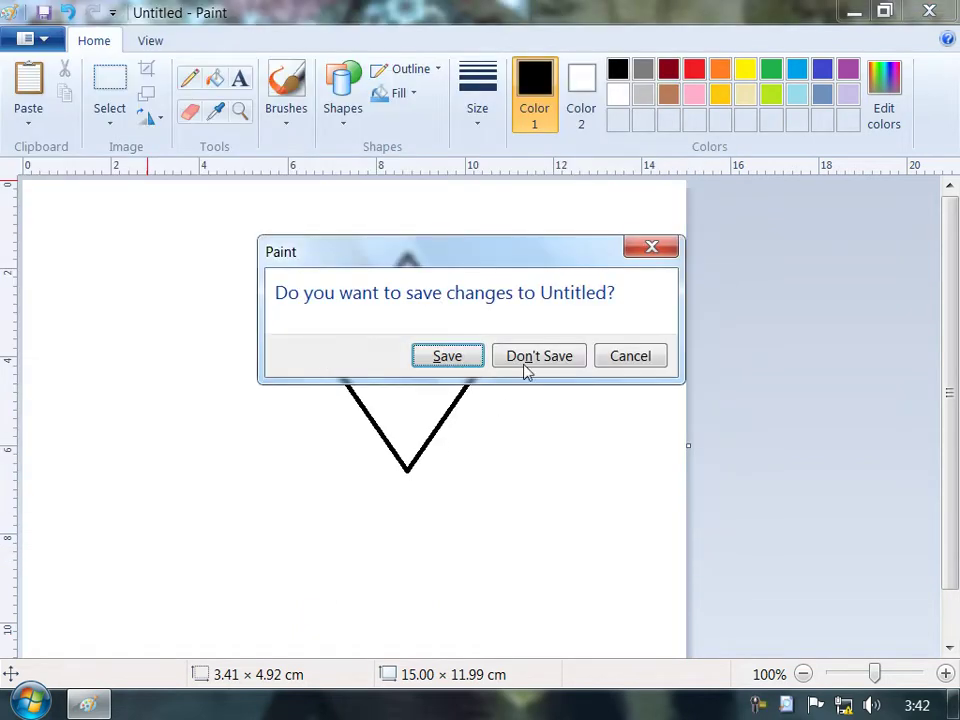
click(535, 358)
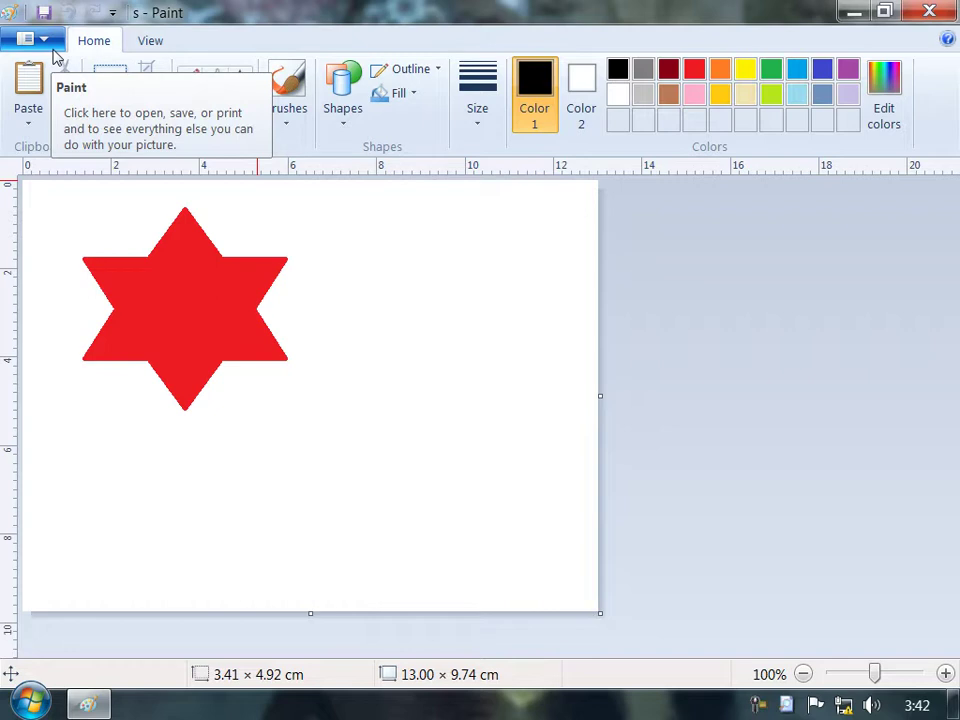
- Paste the picture file s onto the open picture, move the pasted star down and right, and deselect it
click(45, 114)
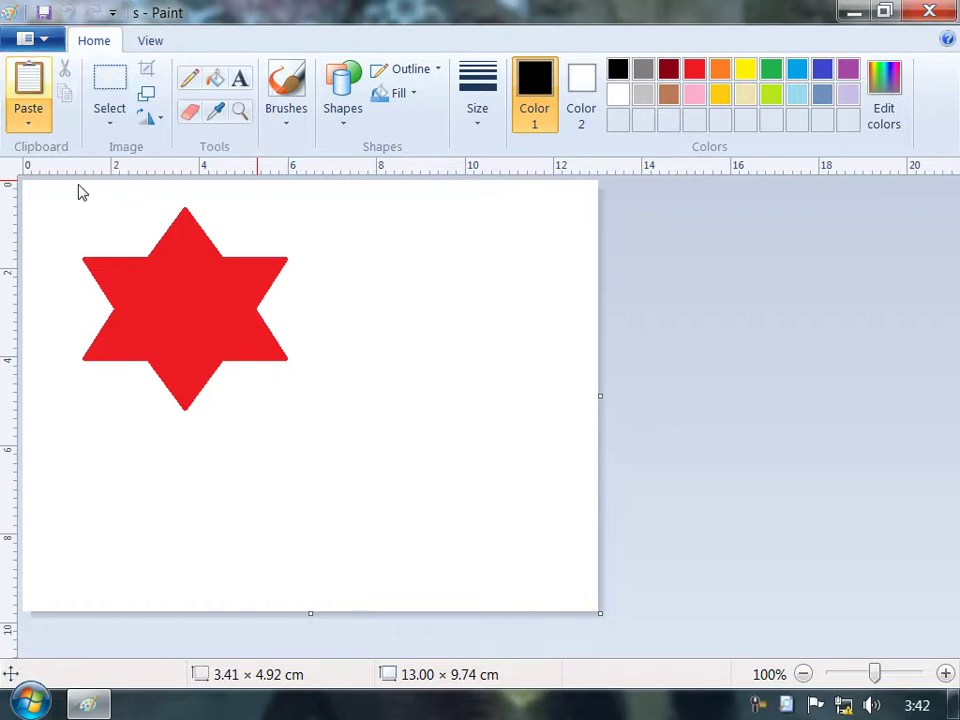
click(70, 180)
double_click(243, 252)
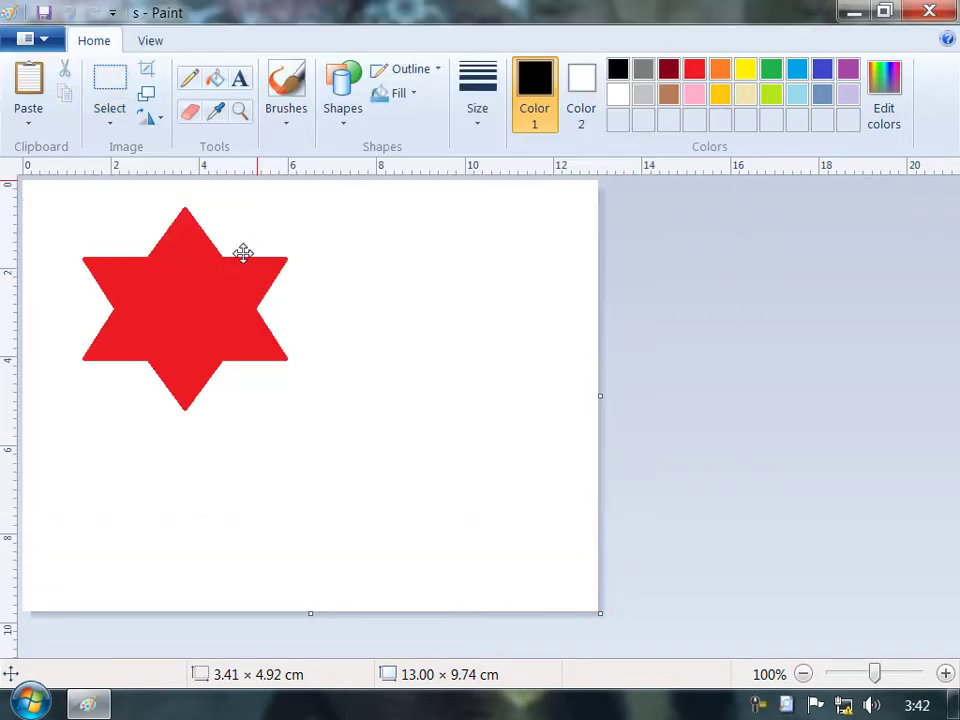
drag(236, 296, 375, 441)
click(299, 221)
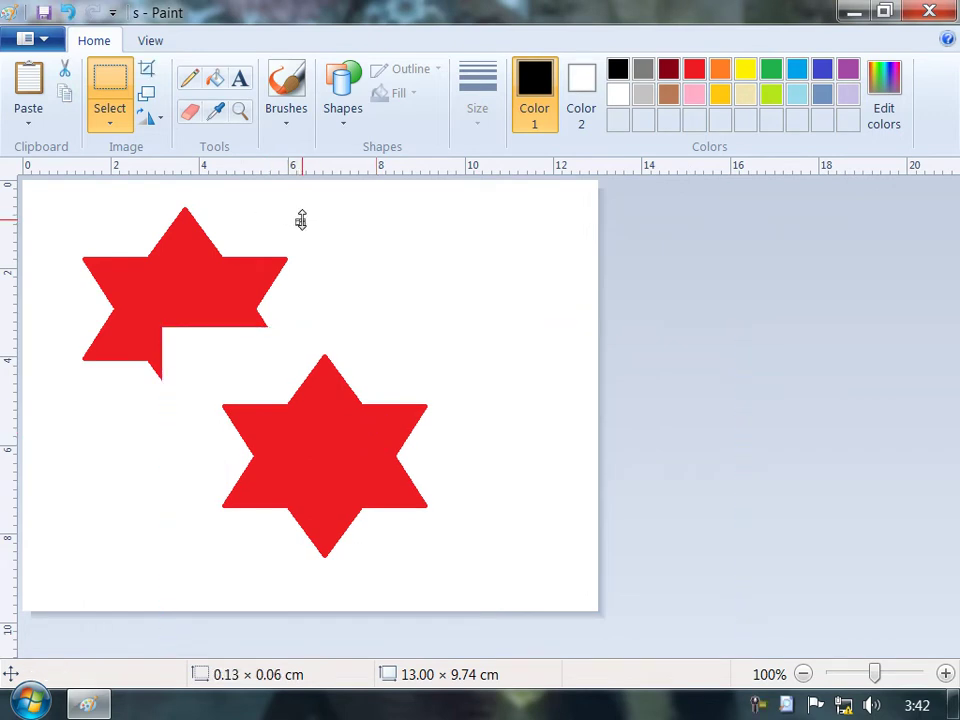
- Undo the pasted second red star
click(30, 124)
click(258, 8)
key(ctrl+z)
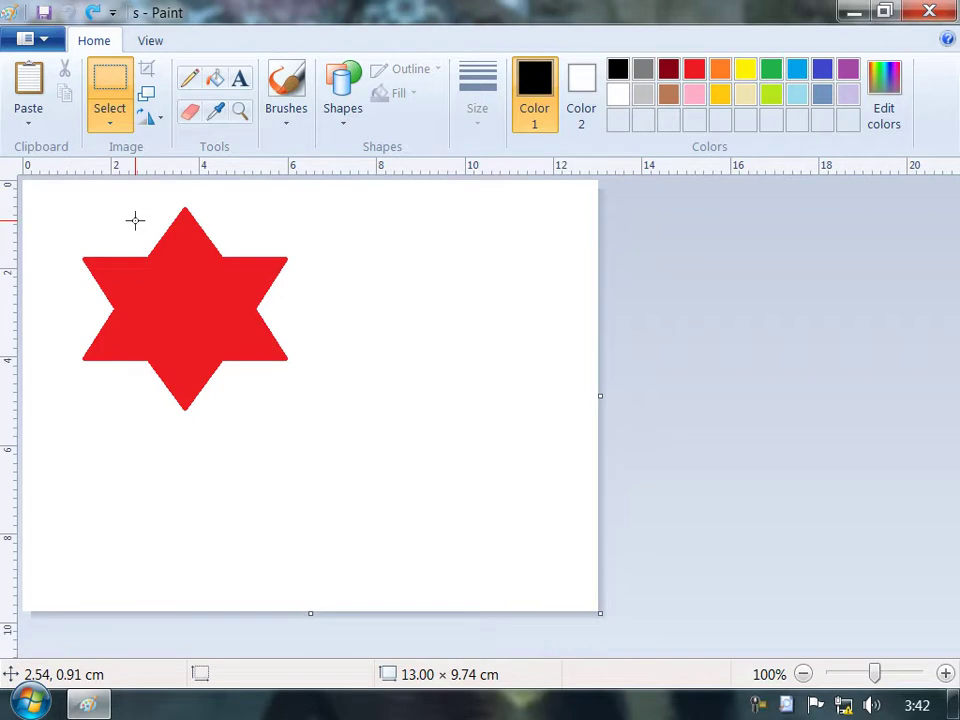
- Delete the red star's upper-left part using a rectangular selection of about 3.13 × 2.82 cm, and undo the deletion
click(117, 120)
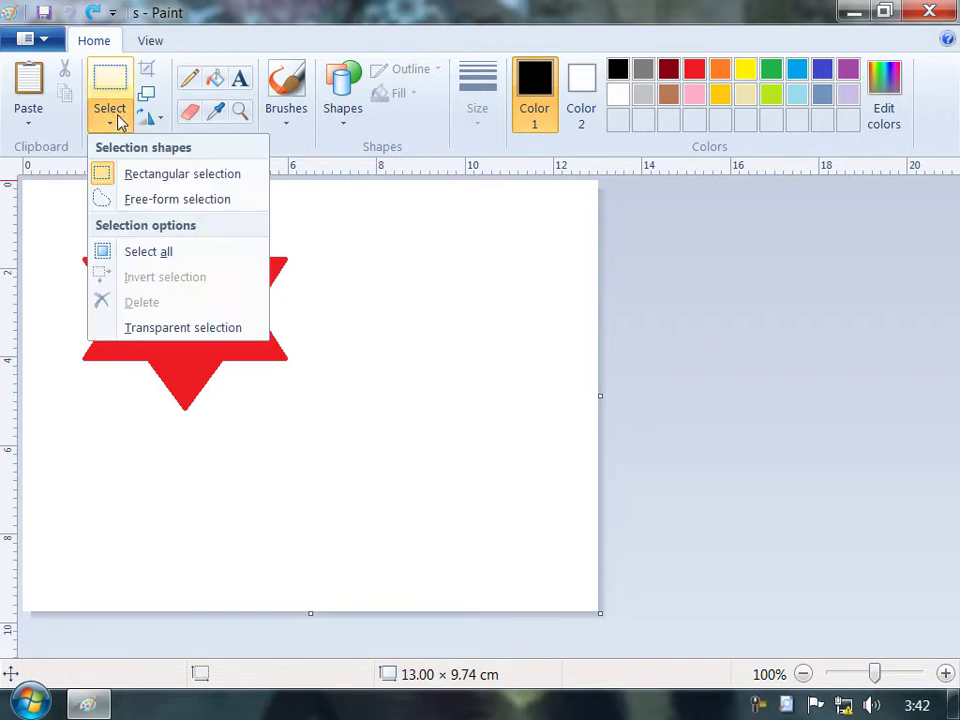
click(161, 176)
drag(84, 193, 222, 318)
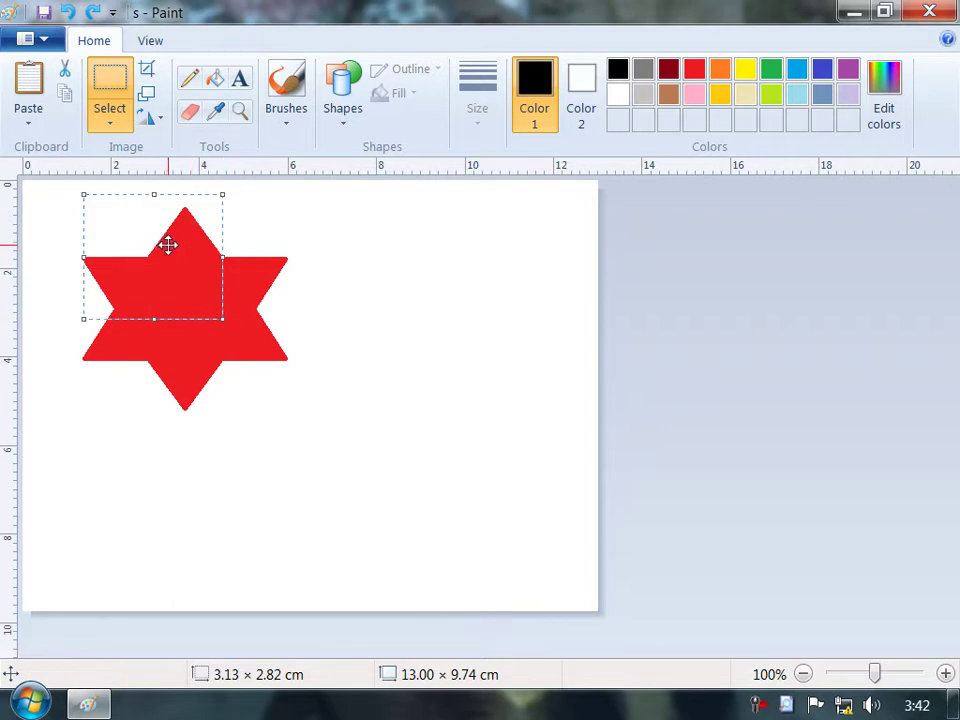
key(Delete)
key(ctrl+z)
- Move a rectangular selection of the red star's upper-left part to the right, and undo the move
drag(85, 211, 236, 317)
drag(156, 281, 296, 287)
key(ctrl+z)
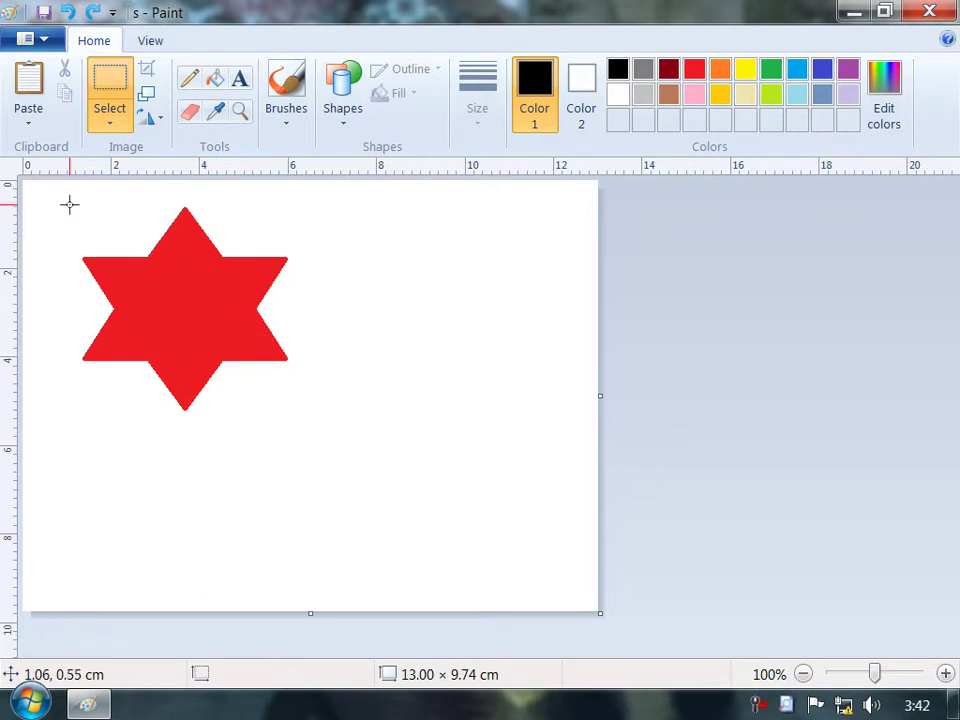
- Move a free-form selection of part of the red star to the right, and undo the move
click(98, 122)
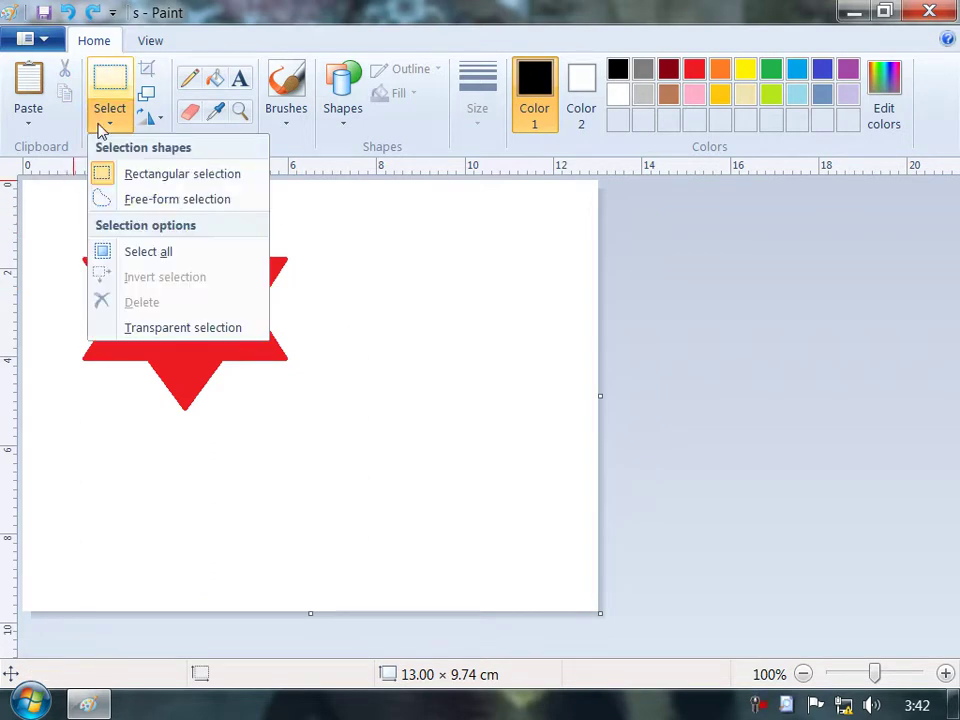
click(138, 200)
mouse_move(146, 236)
mouse_down()
mouse_move(222, 180)
mouse_move(241, 205)
mouse_move(222, 229)
mouse_move(291, 242)
mouse_move(293, 273)
mouse_move(258, 293)
mouse_move(311, 337)
mouse_move(305, 378)
mouse_move(270, 376)
mouse_move(255, 350)
mouse_move(237, 368)
mouse_move(217, 322)
mouse_move(164, 358)
mouse_move(175, 330)
mouse_move(96, 293)
mouse_move(91, 268)
mouse_move(145, 235)
mouse_move(187, 254)
mouse_move(323, 244)
mouse_up()
key(ctrl+z)
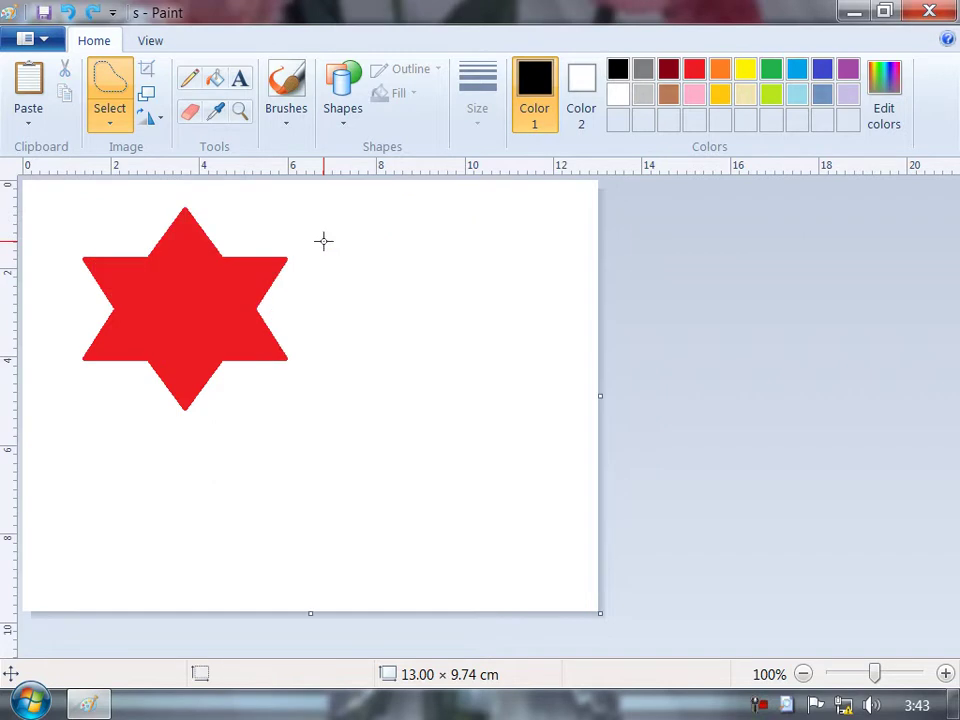
- Outline another free-form piece of the red star, move it to the empty area at its right, and undo the move
click(109, 122)
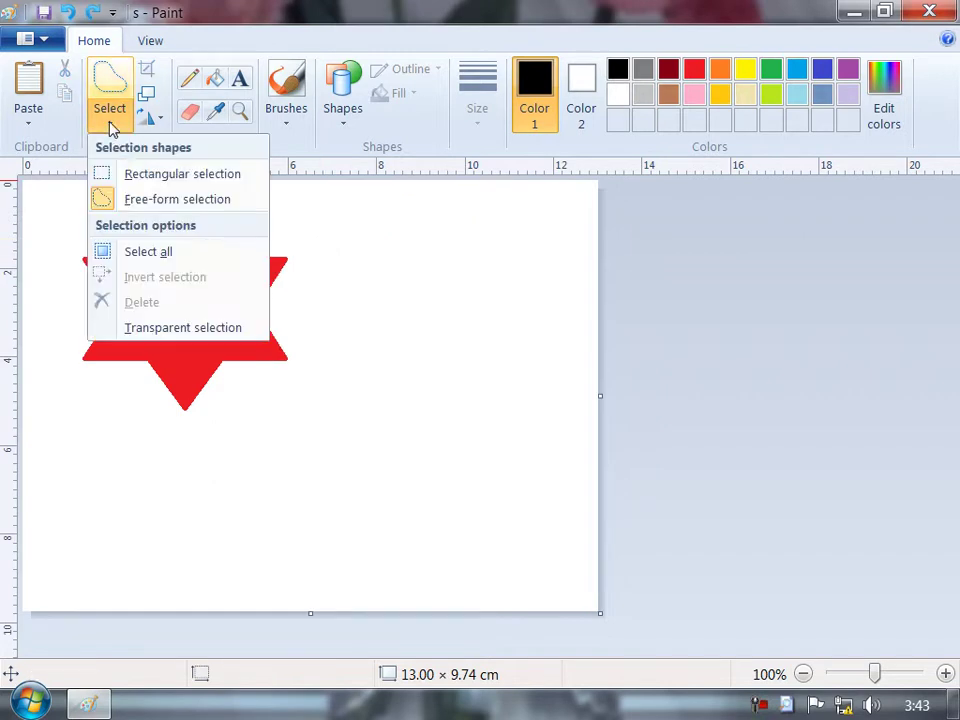
click(153, 206)
mouse_move(118, 236)
mouse_down()
mouse_move(233, 181)
mouse_move(224, 263)
mouse_move(330, 294)
mouse_move(221, 320)
mouse_move(200, 282)
mouse_move(106, 294)
mouse_move(144, 270)
mouse_move(73, 260)
mouse_move(118, 236)
mouse_up()
drag(166, 260, 360, 274)
key(ctrl+z)
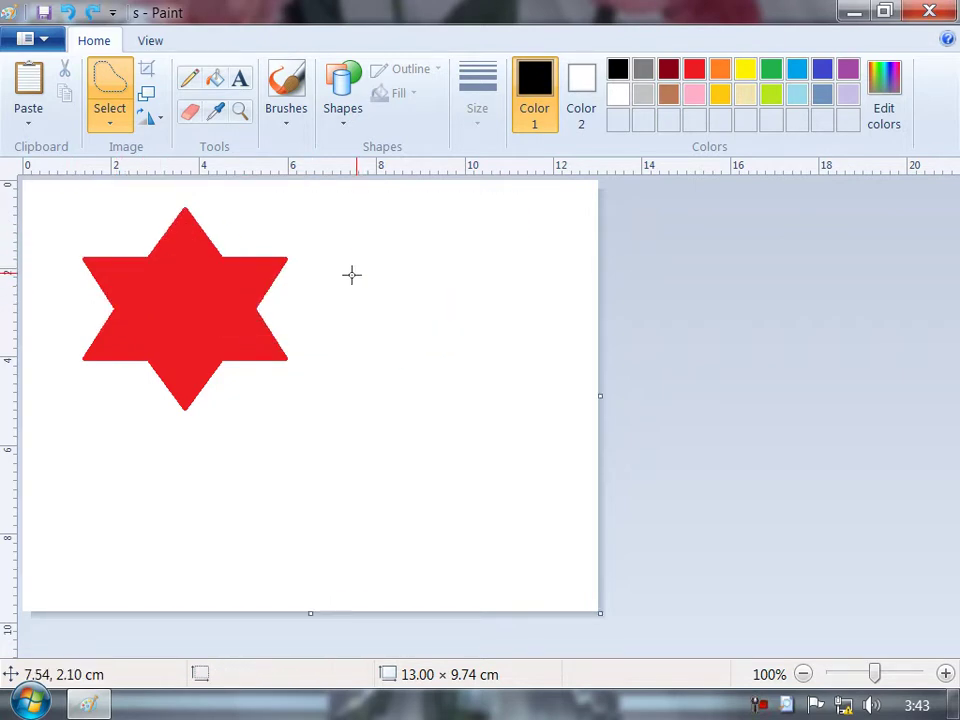
- Select the whole picture, and switch back to rectangular selection
click(110, 121)
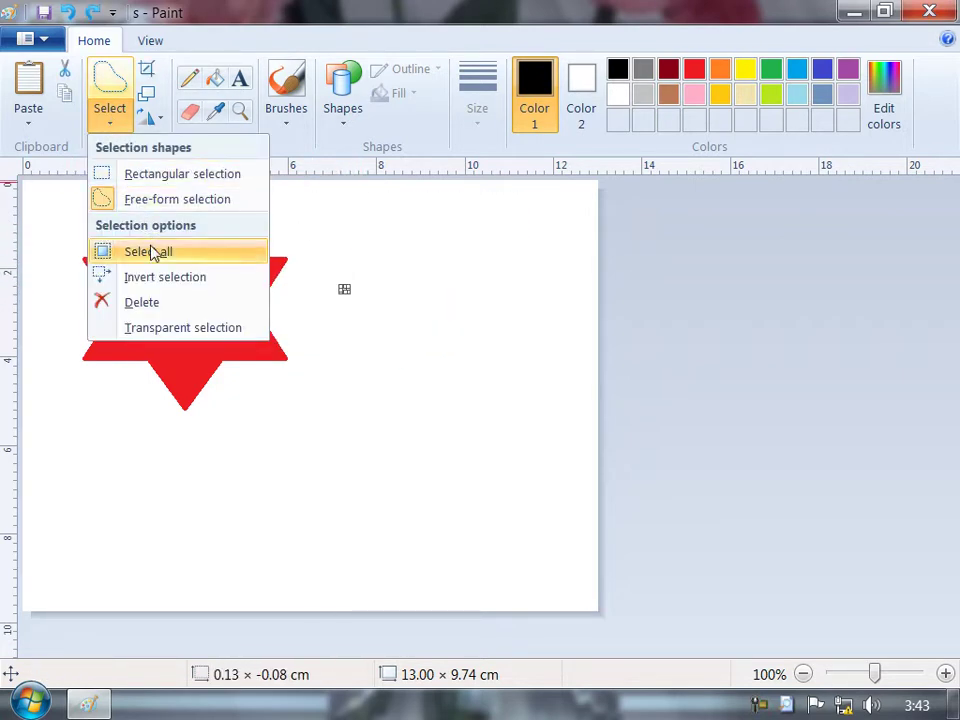
click(151, 250)
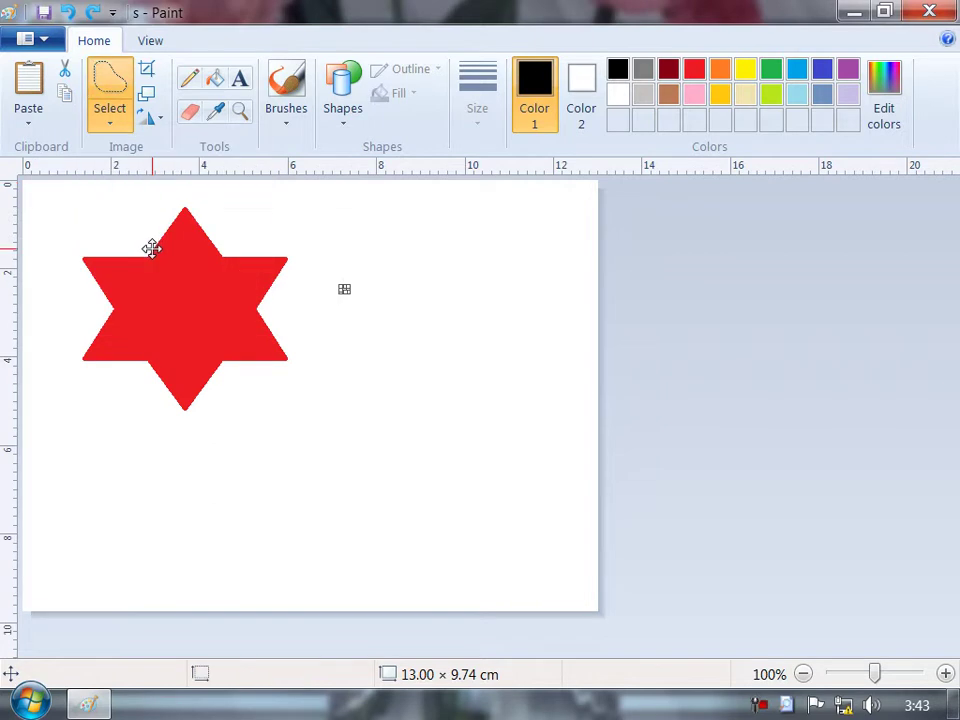
click(112, 121)
click(150, 180)
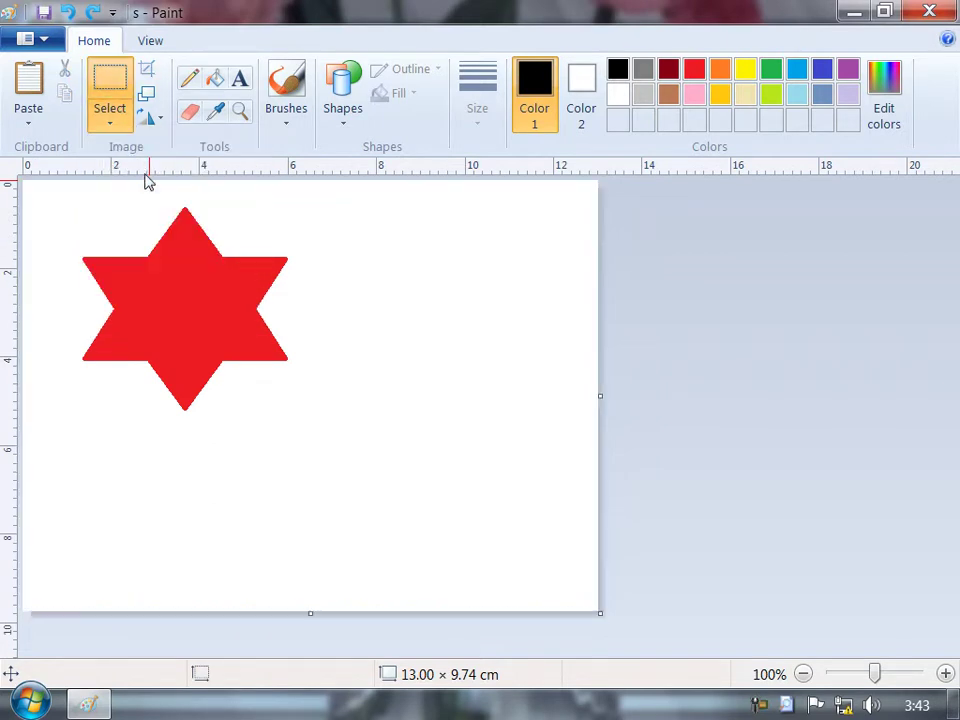
click(112, 120)
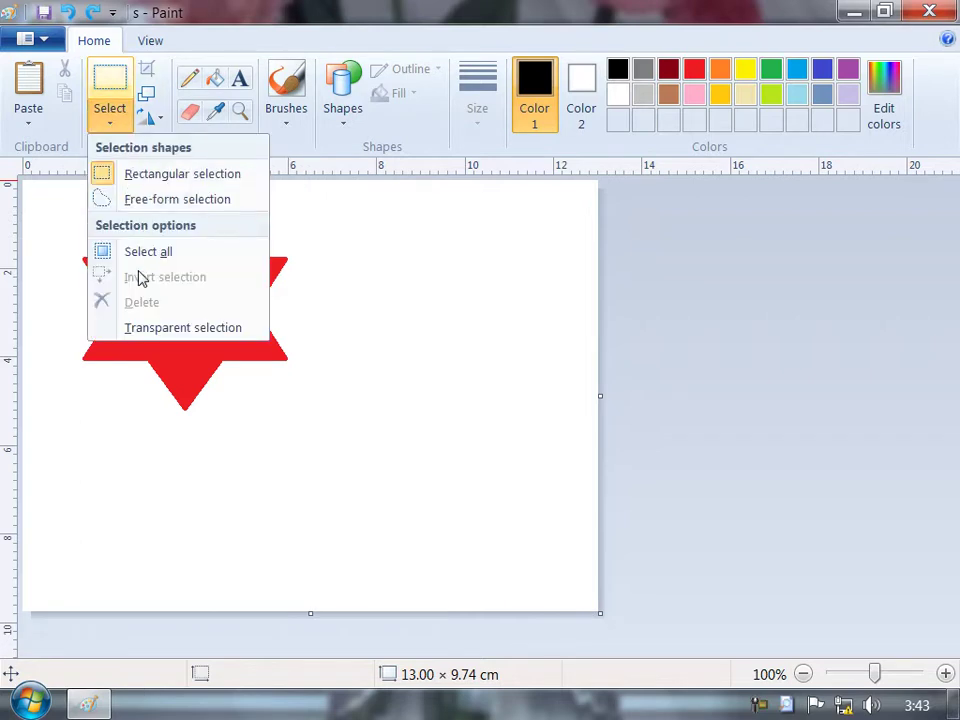
click(435, 248)
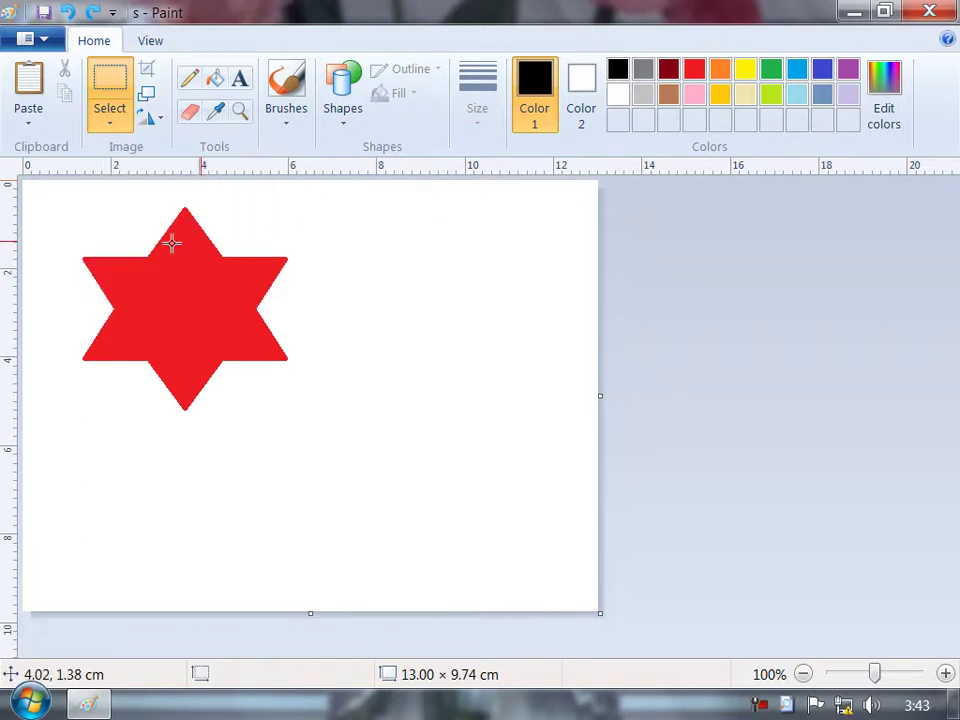
- Make a rectangular selection of about 2.54 × 1.95 cm inside the red star and invert it
click(110, 118)
click(133, 175)
drag(122, 264, 236, 350)
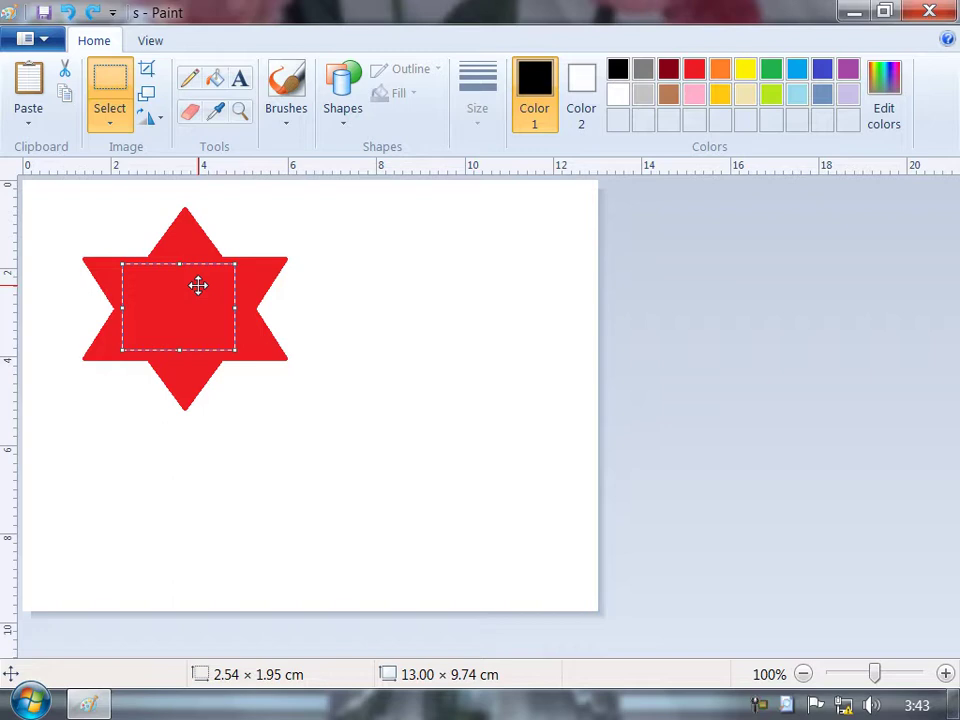
click(109, 122)
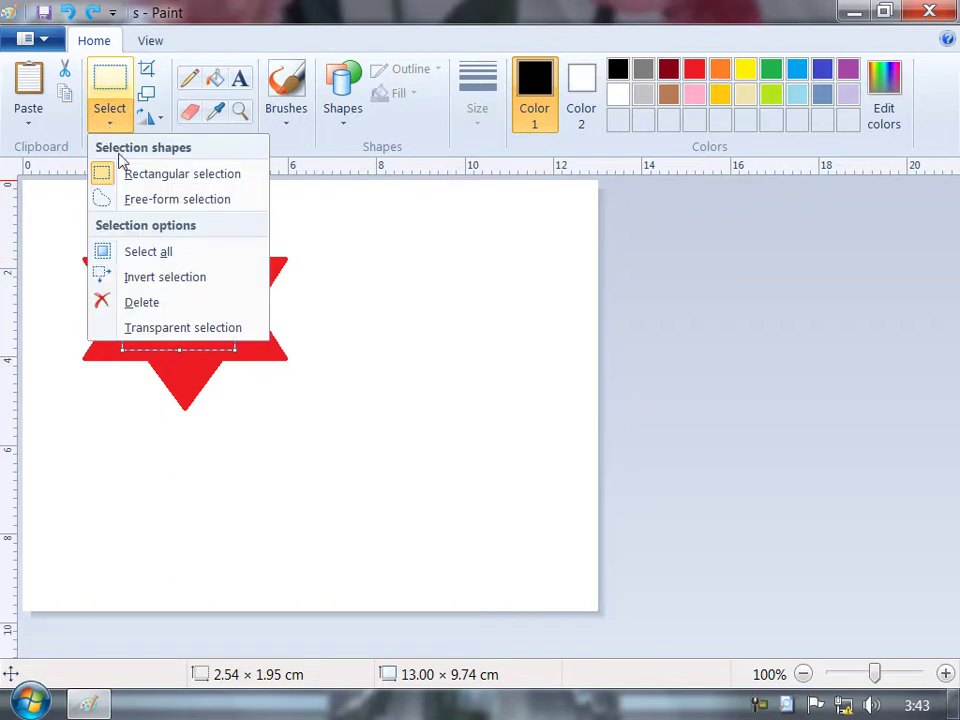
click(162, 284)
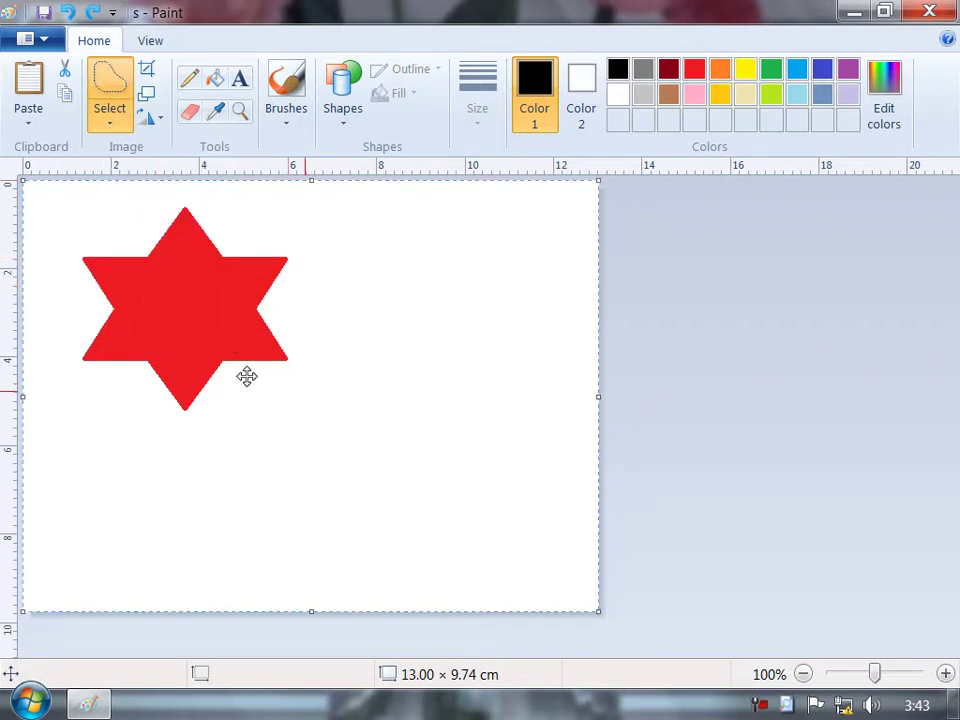
- Nudge the inverted selection slightly and delete it, and undo the deletion
drag(358, 320, 313, 310)
drag(318, 310, 313, 315)
key(ctrl+a)
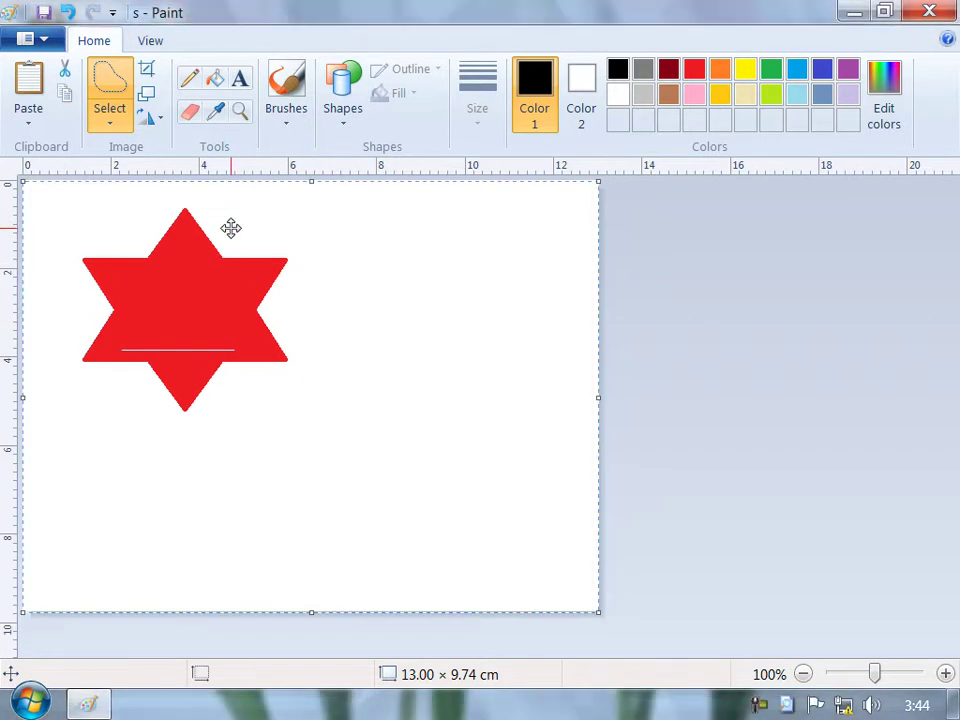
click(113, 121)
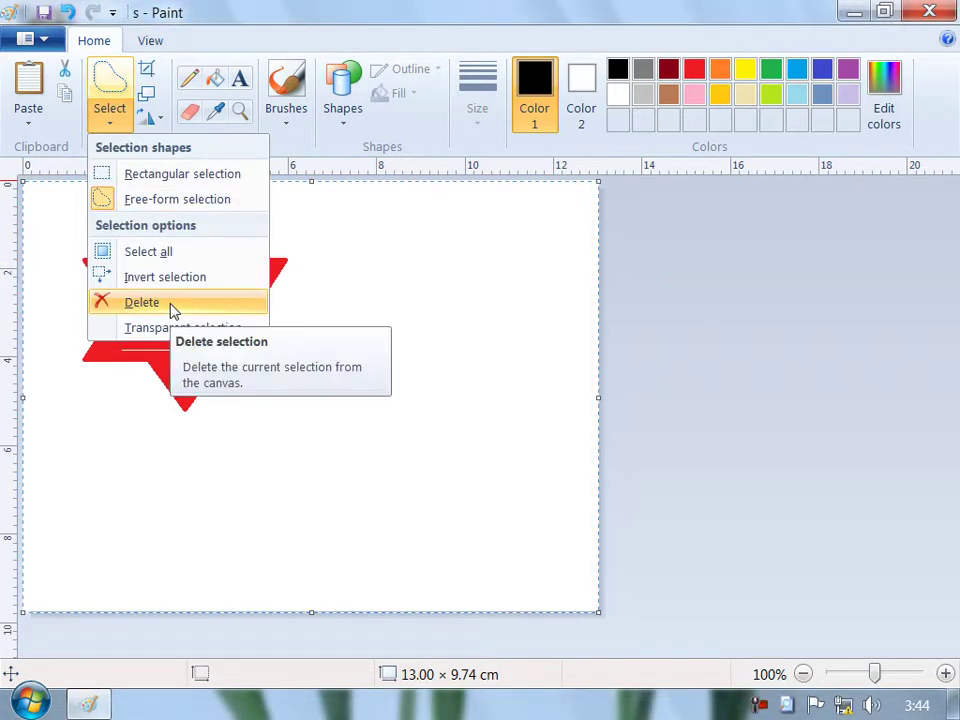
click(171, 303)
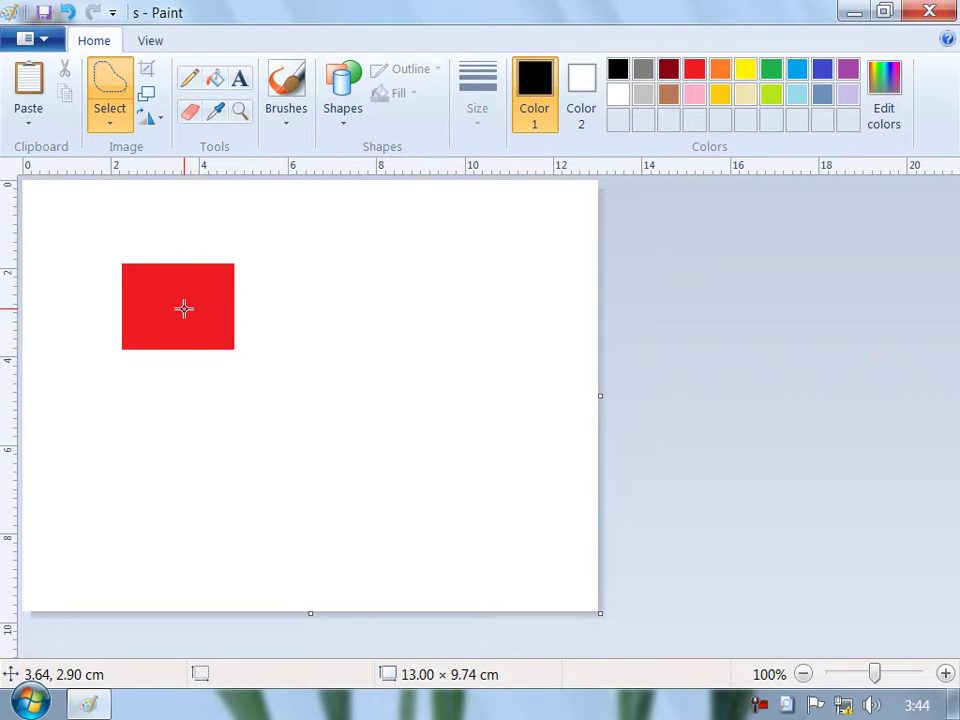
key(ctrl+z)
- Turn on transparent selection and try it by moving a free-form piece of the star's middle to the right, undoing the move
click(105, 121)
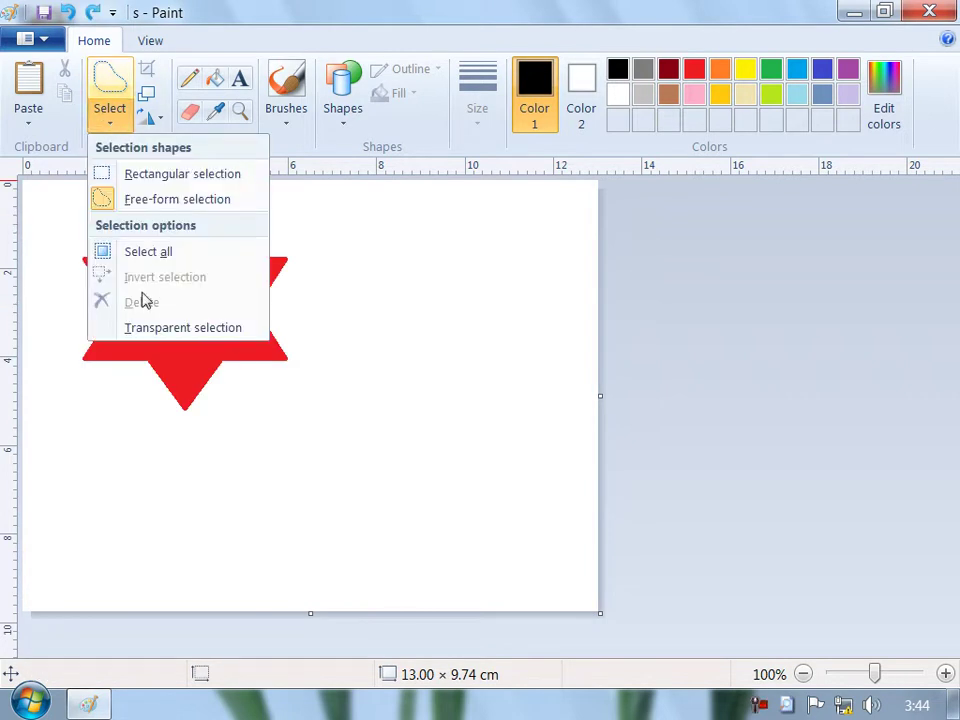
click(146, 329)
mouse_move(147, 237)
mouse_down()
mouse_move(218, 320)
mouse_move(144, 358)
mouse_move(117, 308)
mouse_move(148, 232)
mouse_up()
drag(163, 296, 216, 318)
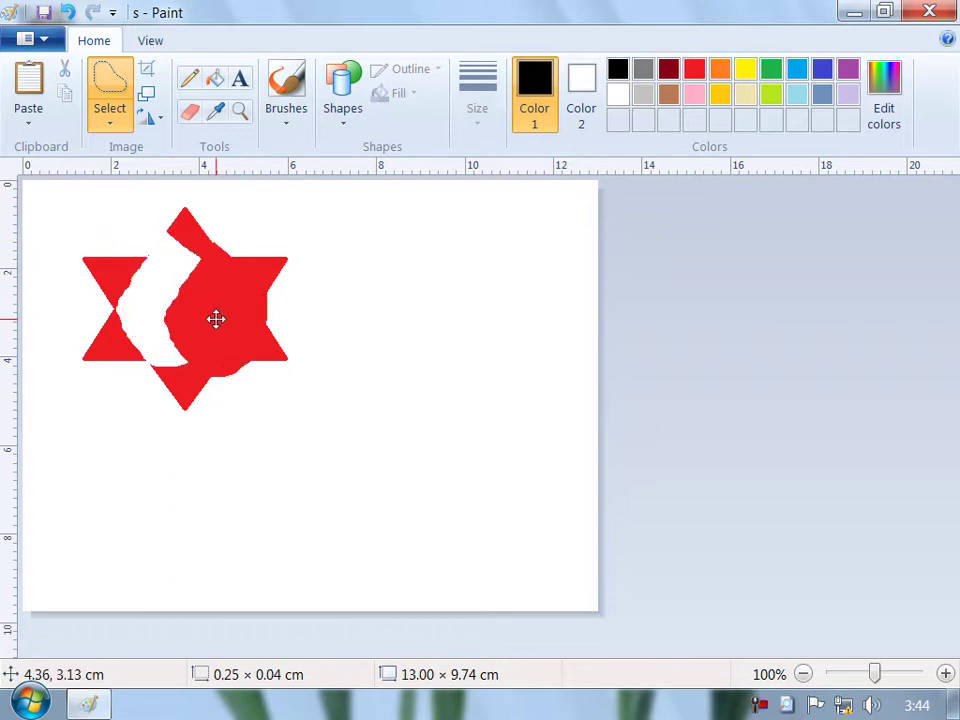
key(ctrl+z)
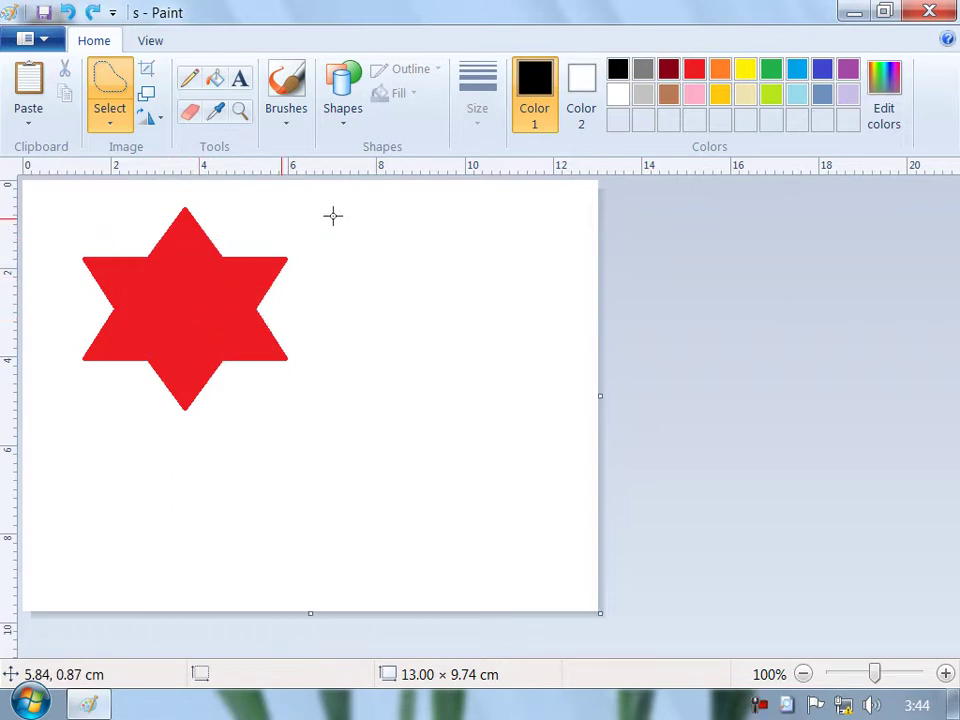
- Draw a five-pointed star outline of about 2.33 × 3.70 cm to the right of the red star
click(358, 120)
click(377, 189)
drag(386, 251, 490, 413)
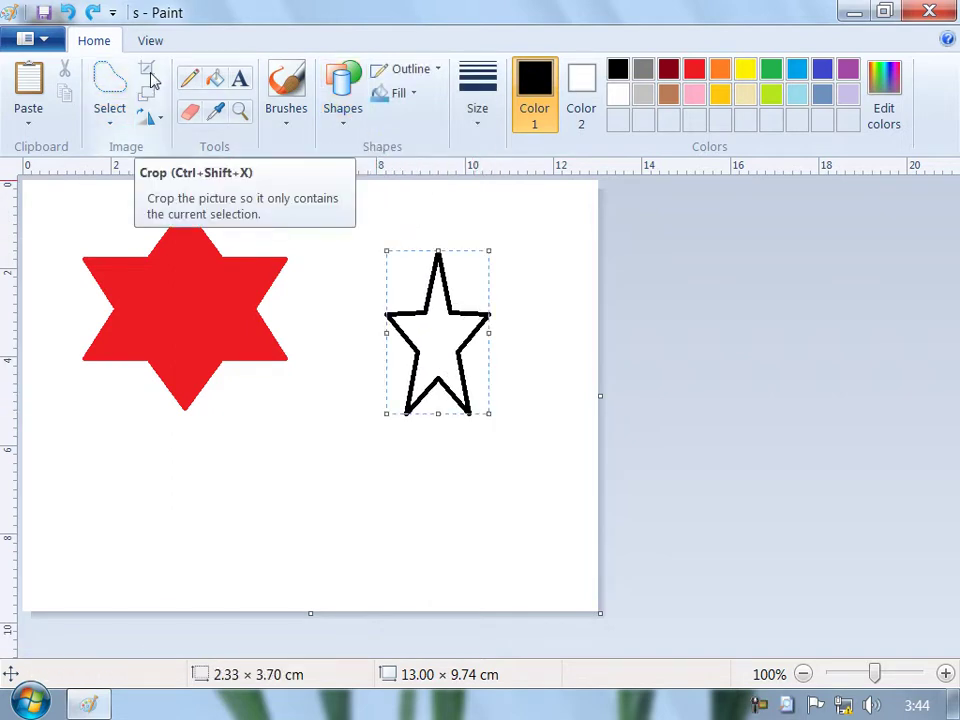
- Crop the picture to a rectangular selection of about 2.37 × 1.57 cm around the black star's upper tip, and undo the crop
click(121, 120)
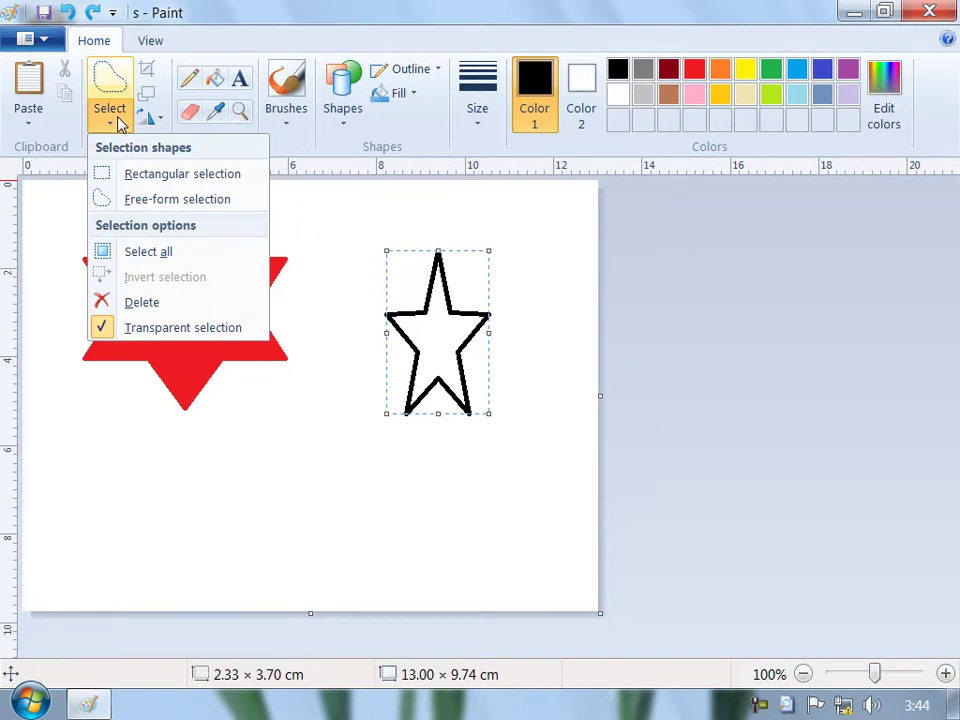
click(118, 176)
drag(383, 238, 489, 307)
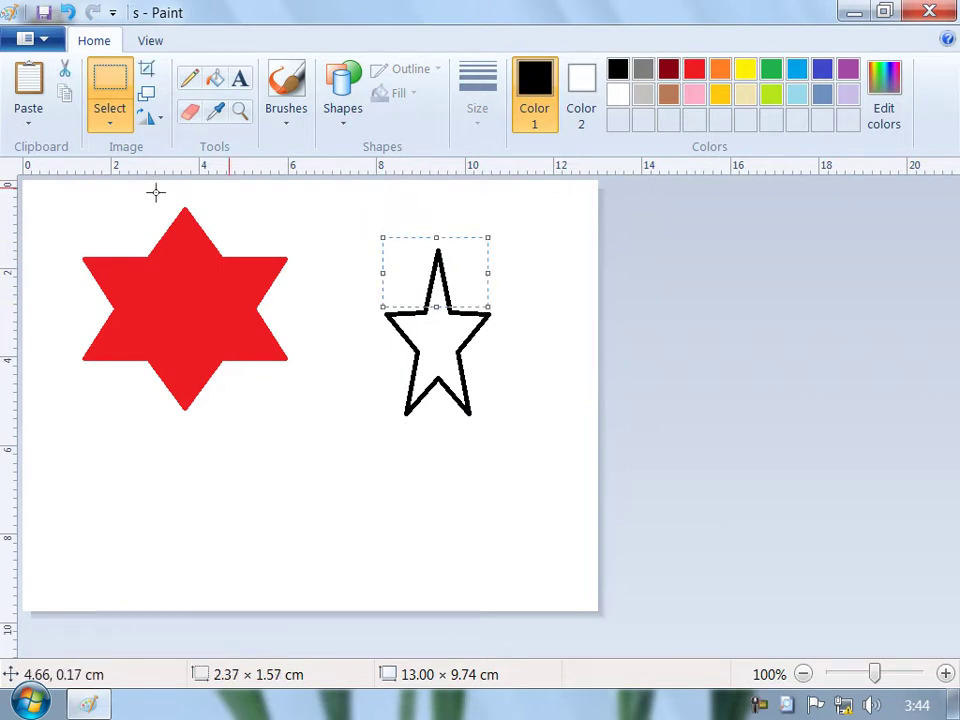
click(148, 72)
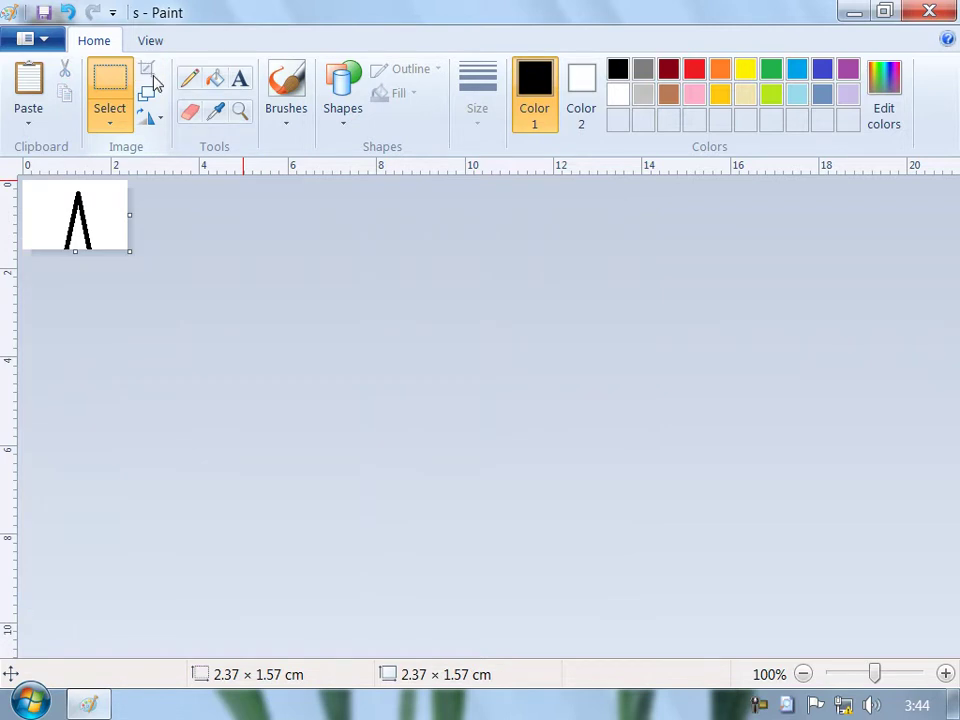
click(67, 12)
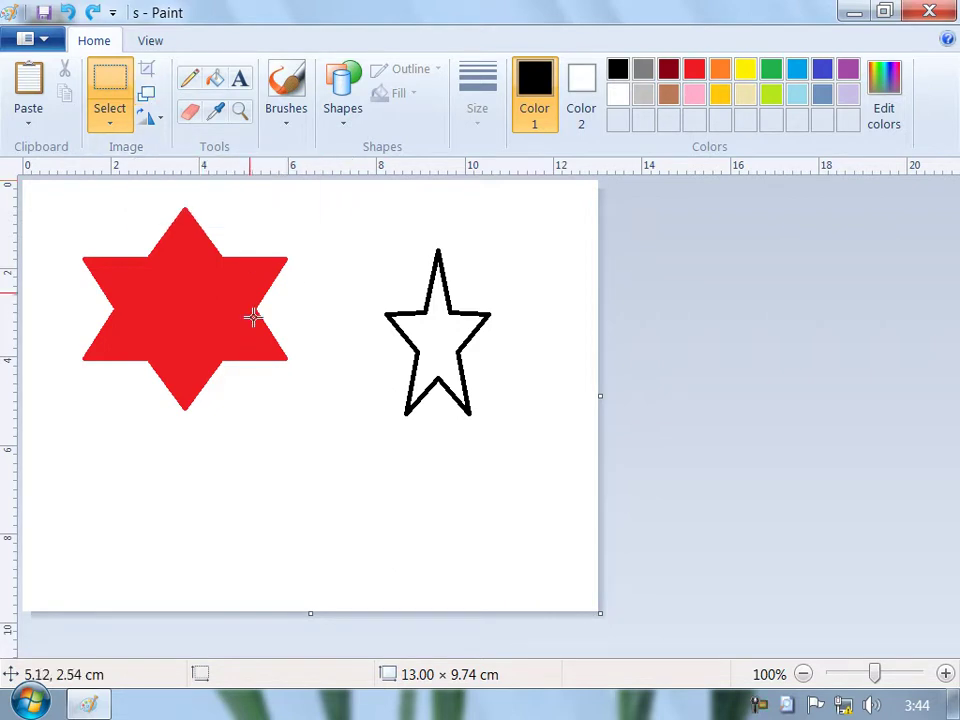
- Clear the whole picture and draw a five-pointed star of about 3.49 × 4.68 cm near its centre
key(ctrl+a)
key(Delete)
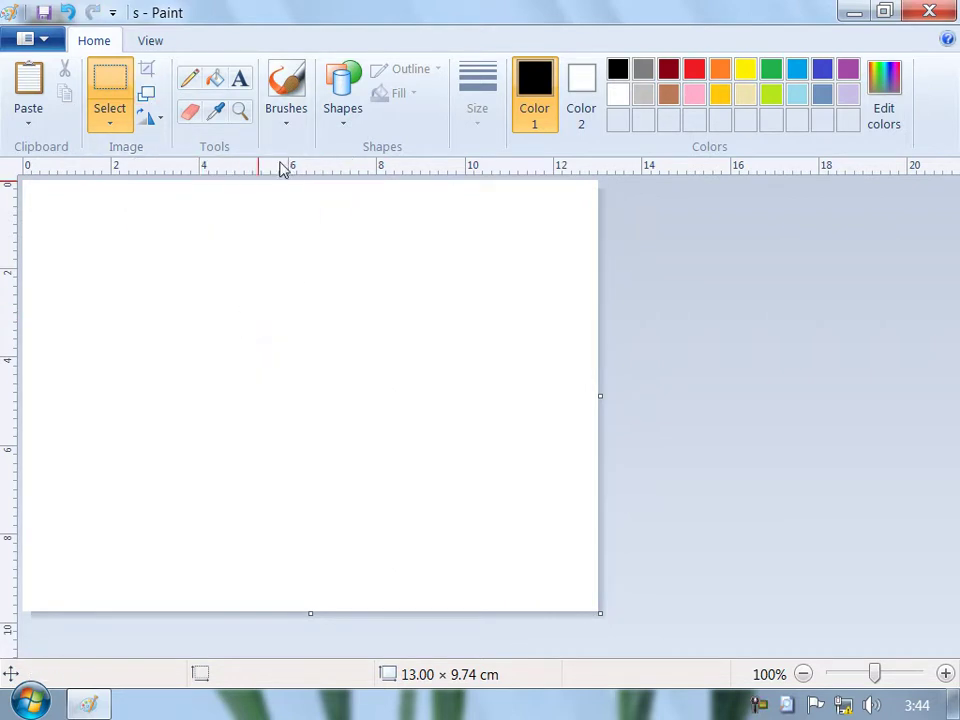
click(338, 112)
click(380, 199)
drag(253, 275, 408, 481)
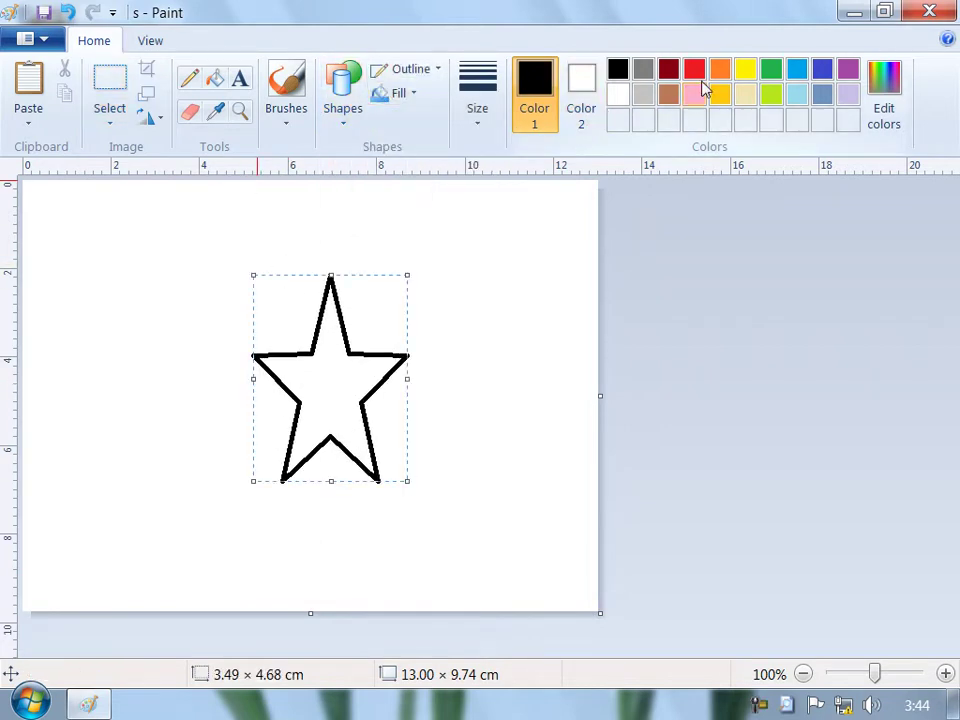
- Change the new star's outline to red and fill its interior with red
click(695, 72)
click(216, 80)
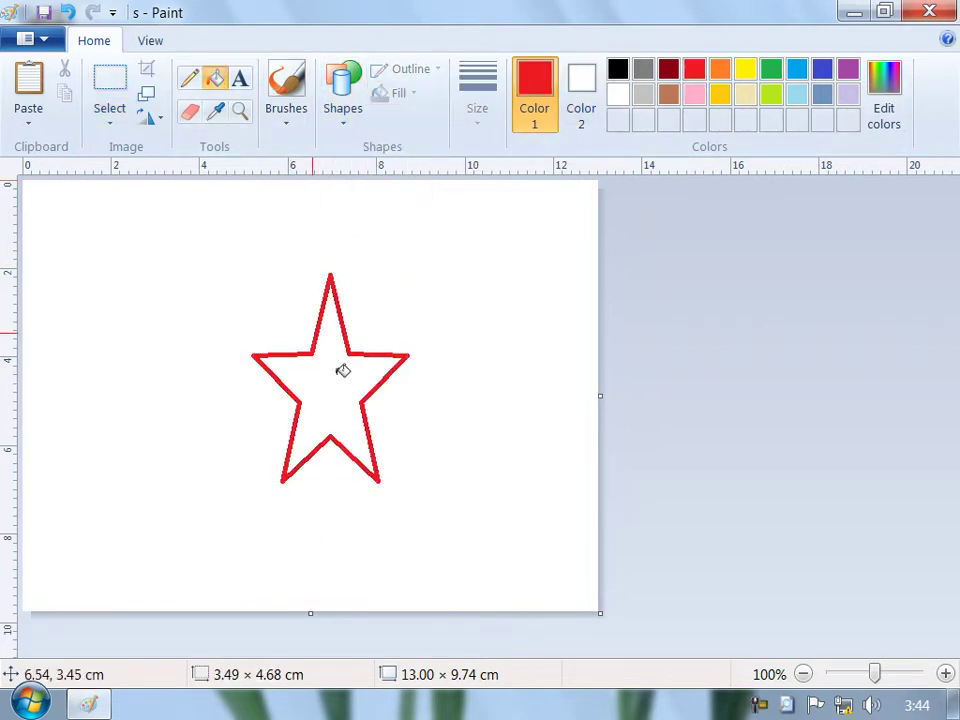
click(347, 381)
- Select the red star with a rectangle of about 3.81 × 5.78 cm and resize it to 120 percent, maintaining the aspect ratio
click(110, 82)
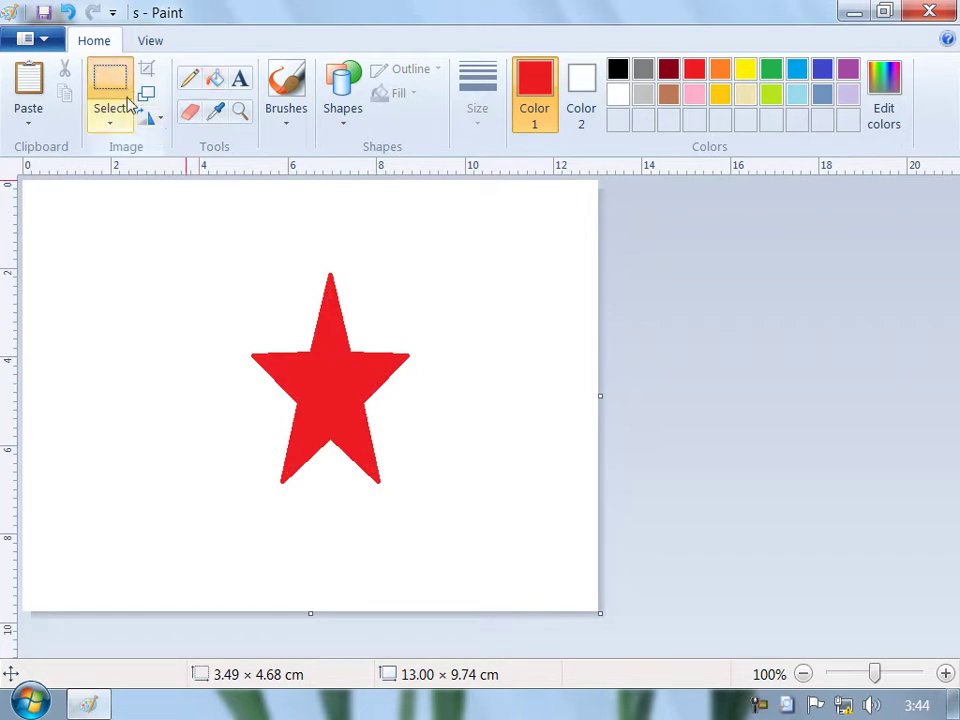
drag(251, 248, 420, 503)
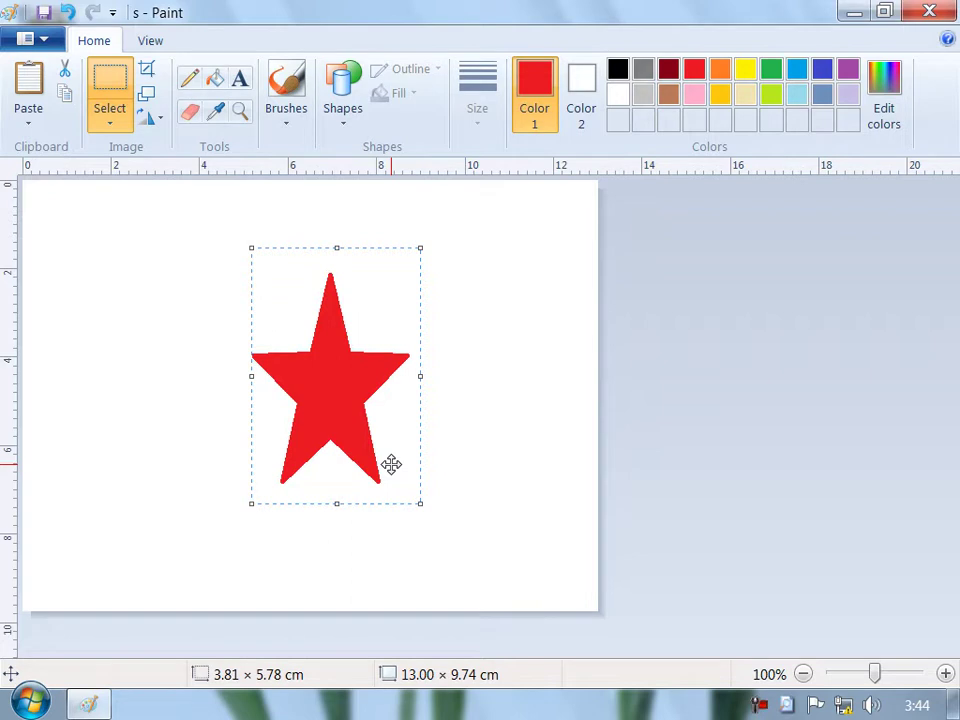
click(148, 92)
drag(231, 125, 697, 74)
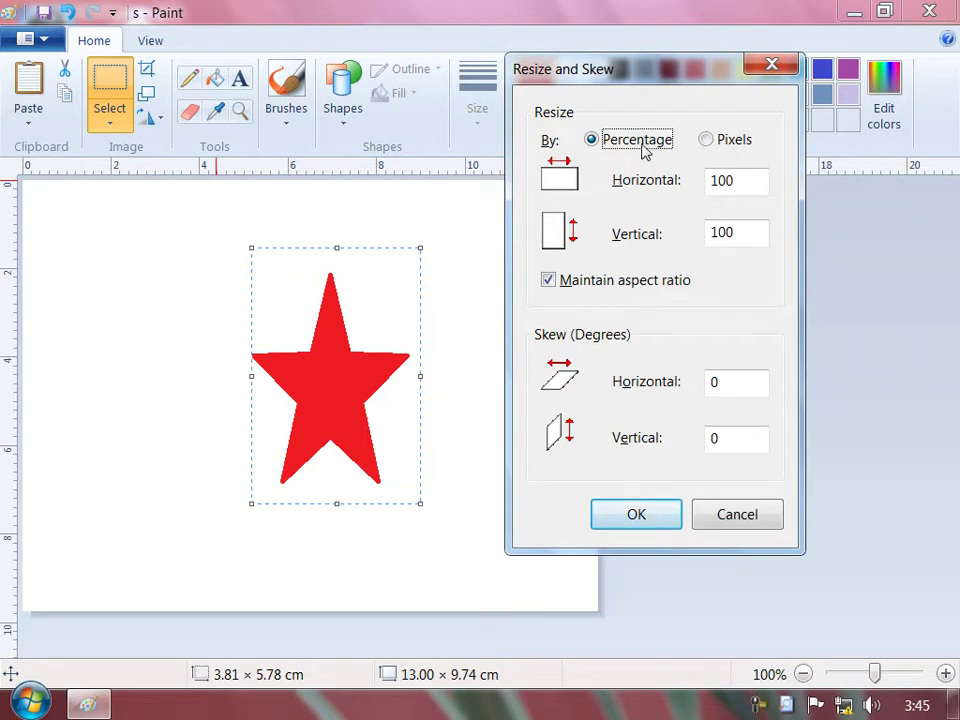
drag(747, 182, 675, 190)
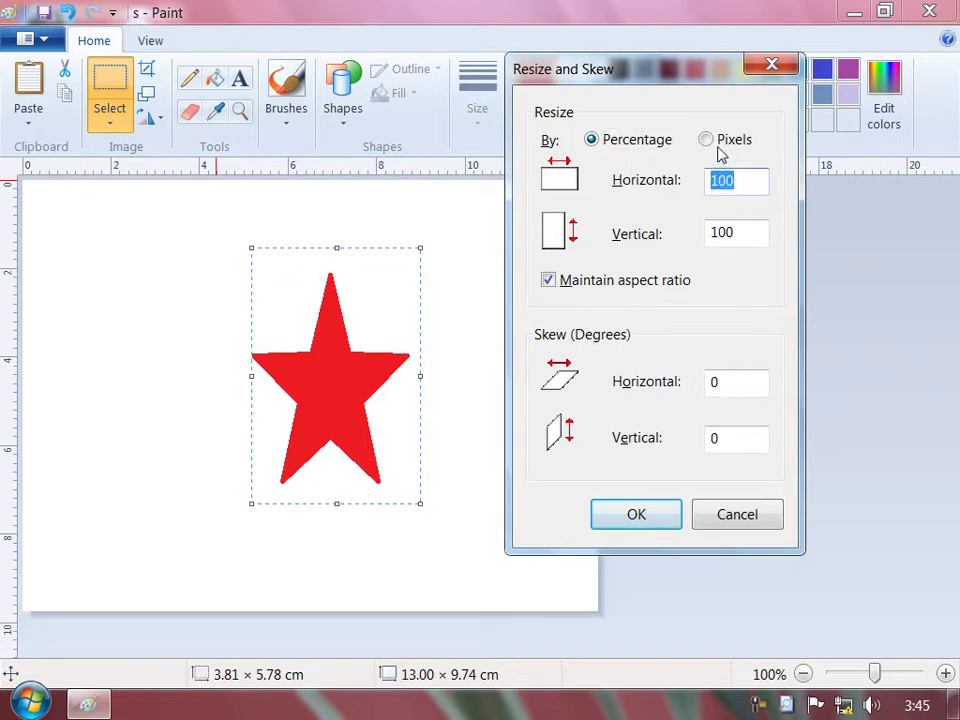
click(710, 142)
click(638, 142)
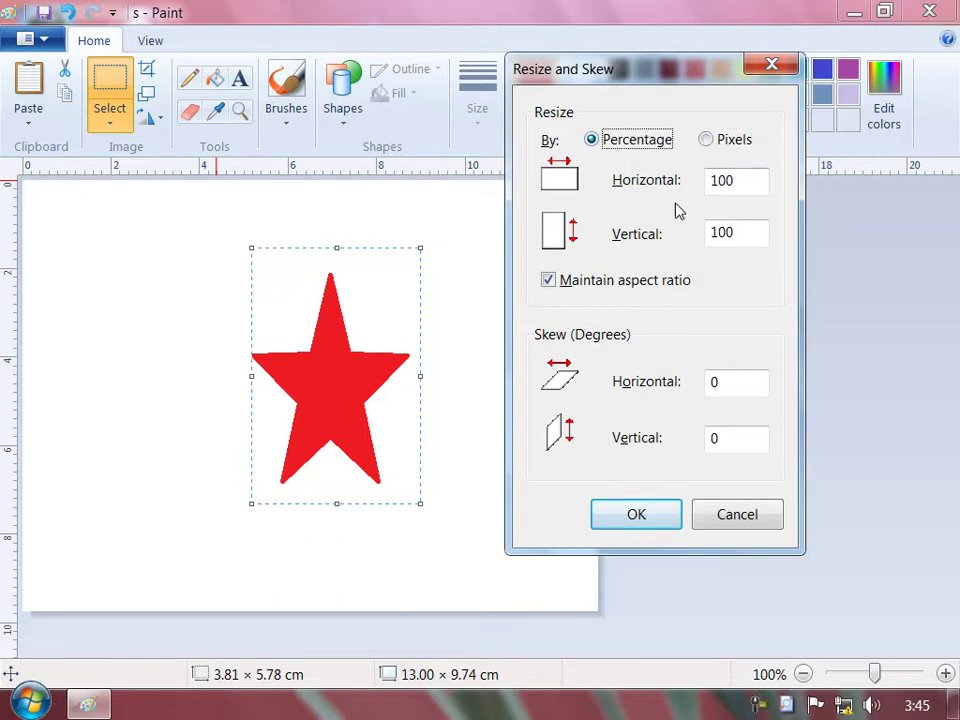
drag(748, 182, 567, 212)
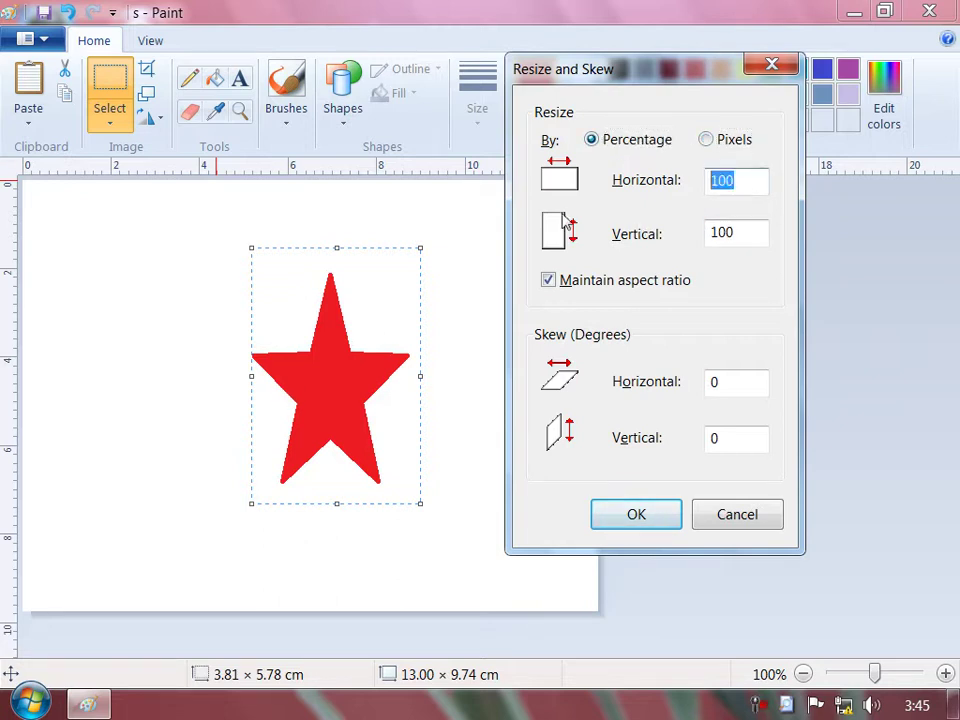
text(1)
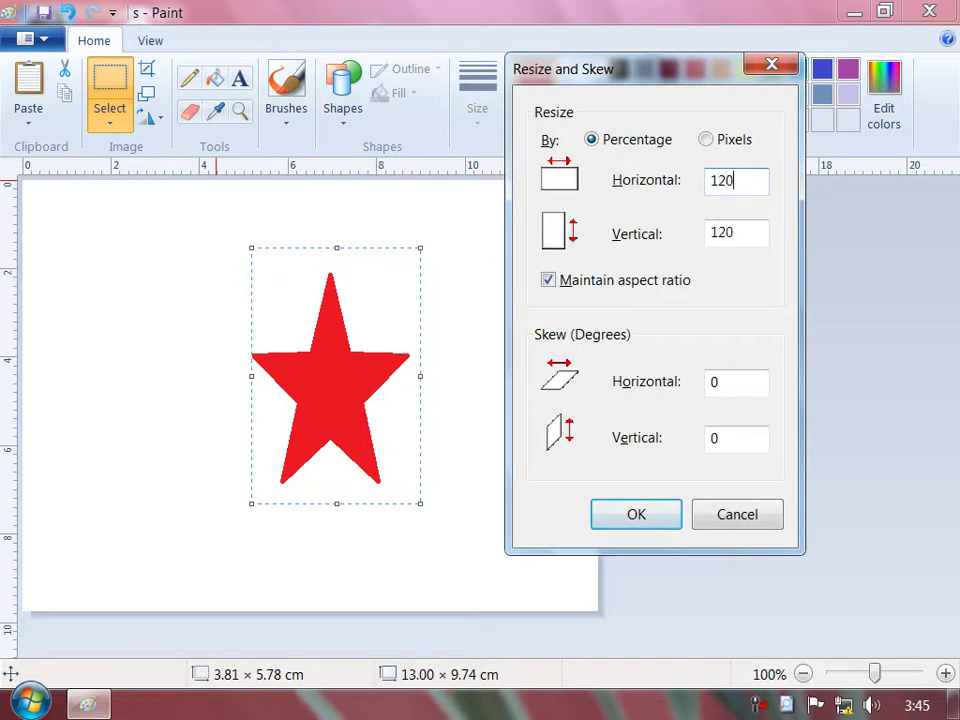
key(Return)
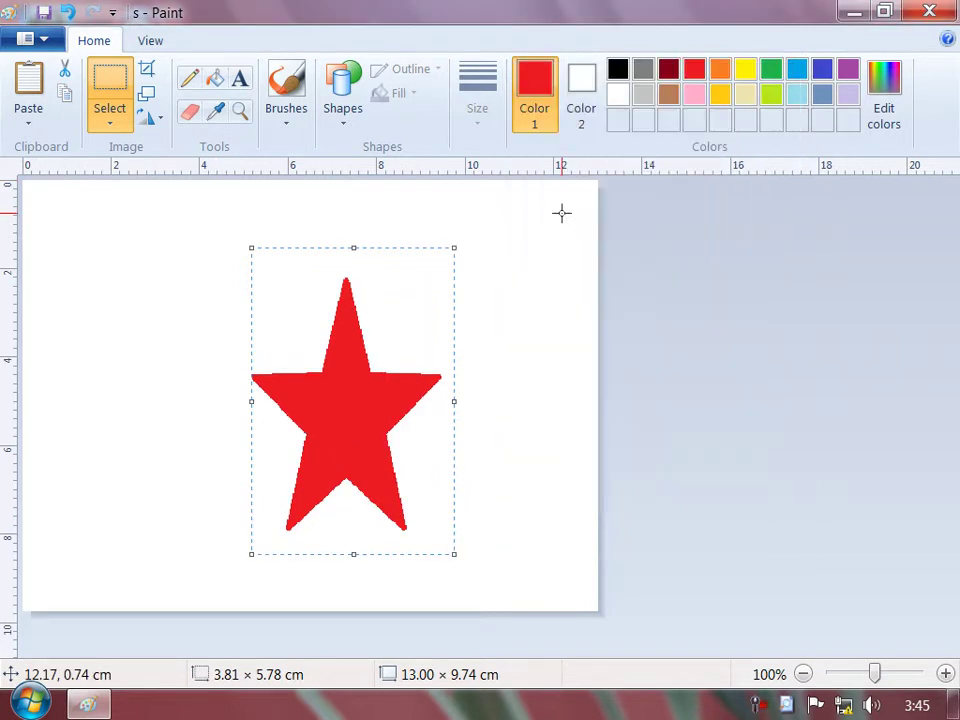
- Resize the selected red star to 120 percent horizontally only, without maintaining the aspect ratio
click(146, 94)
drag(273, 243, 223, 228)
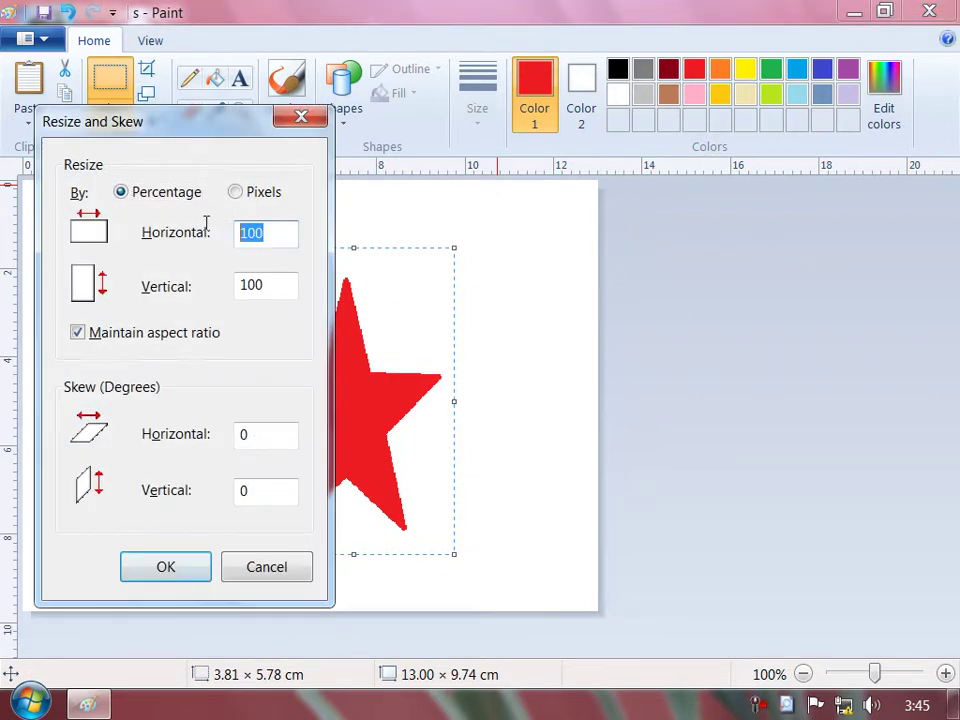
drag(150, 121, 587, 99)
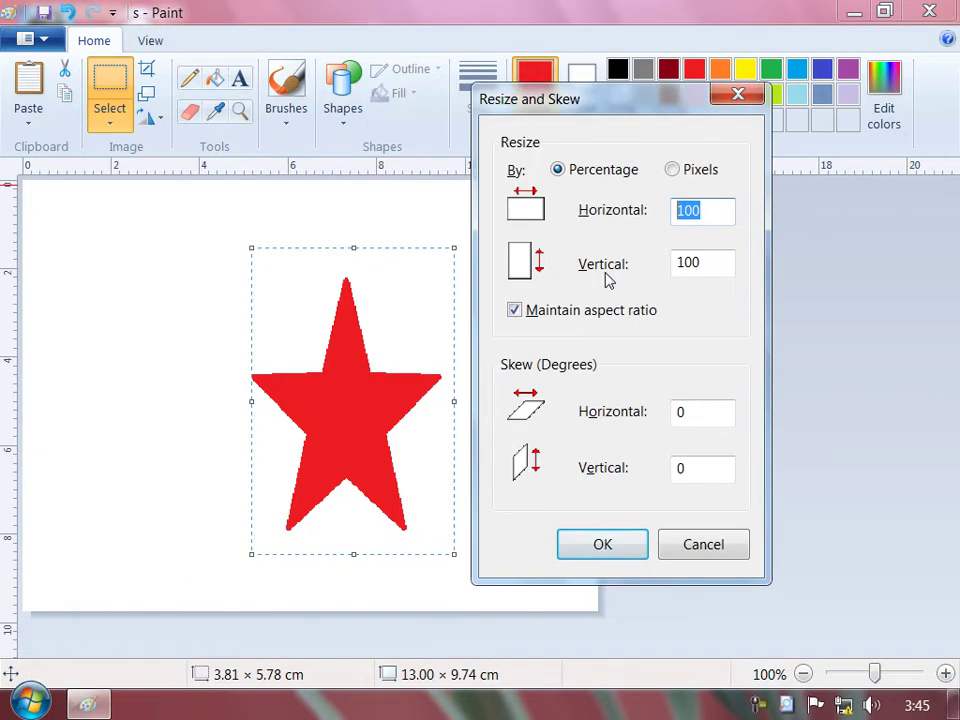
click(576, 318)
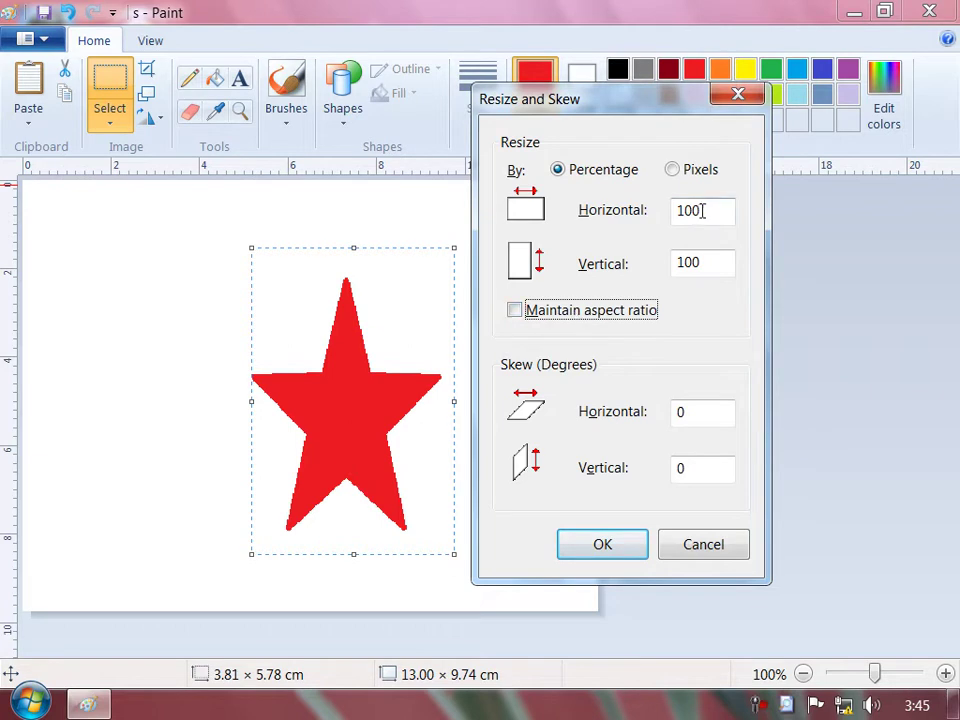
drag(703, 210, 597, 203)
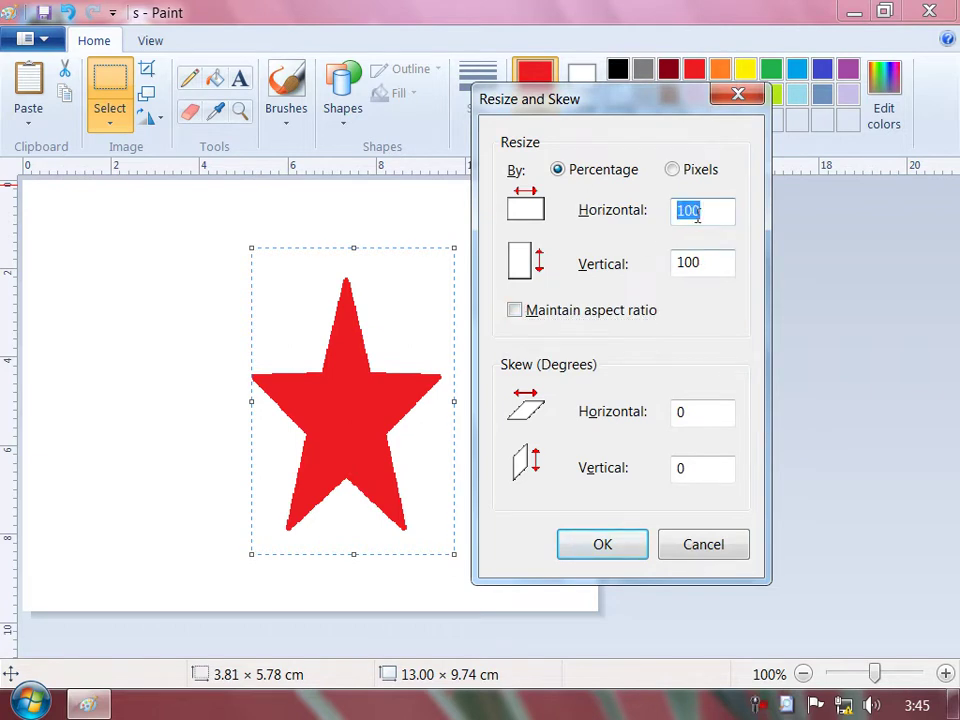
text(12)
text(0)
click(613, 546)
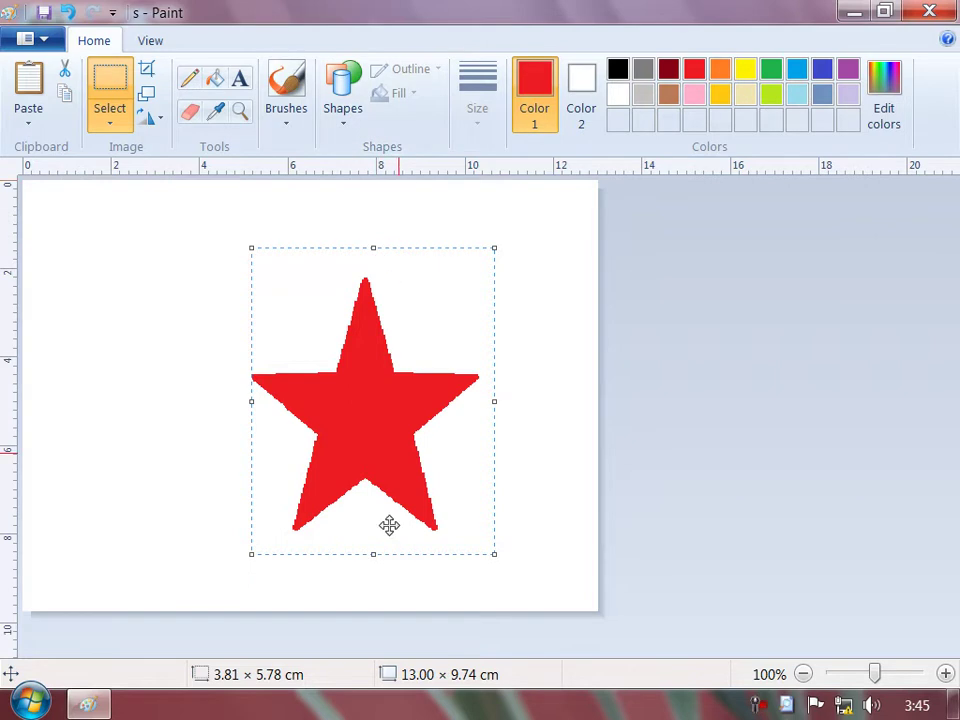
- Skew the selected red star horizontally by 22 degrees
click(148, 93)
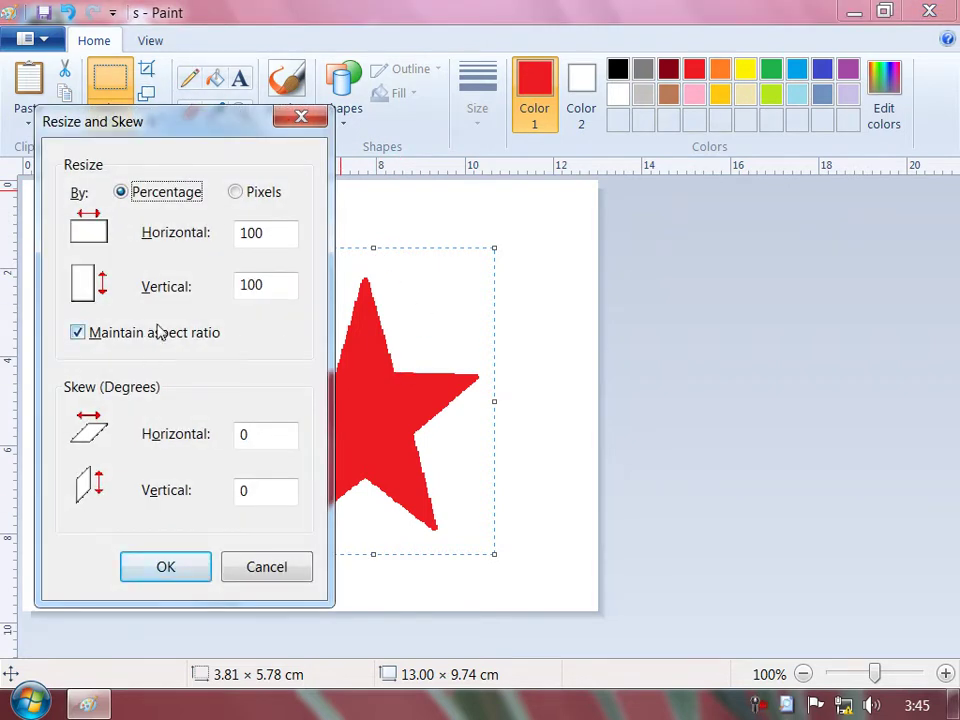
drag(185, 118, 757, 108)
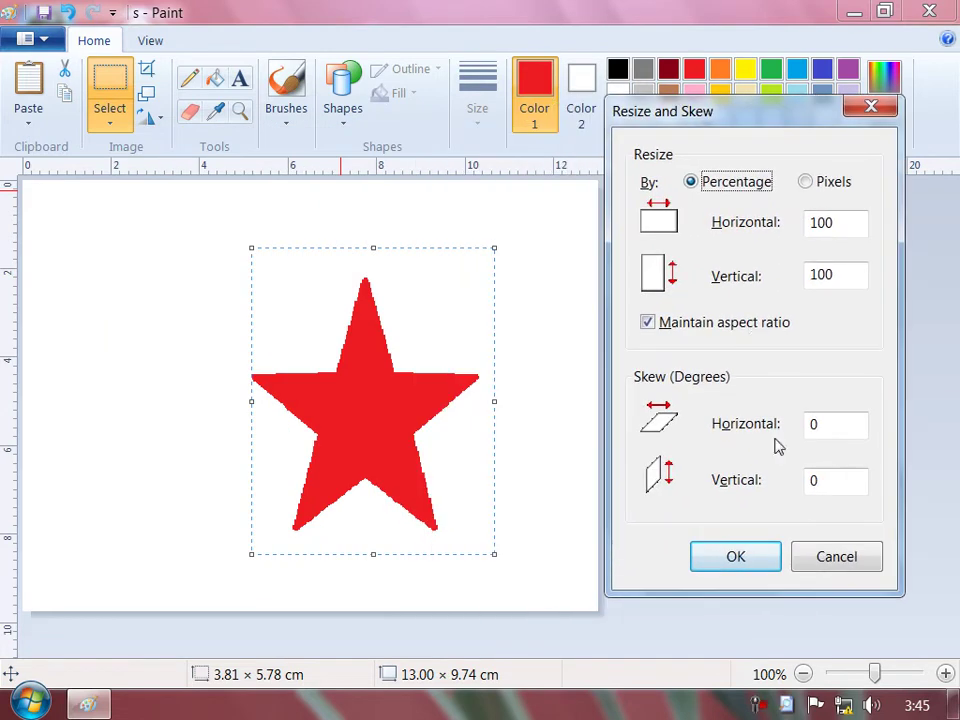
double_click(837, 436)
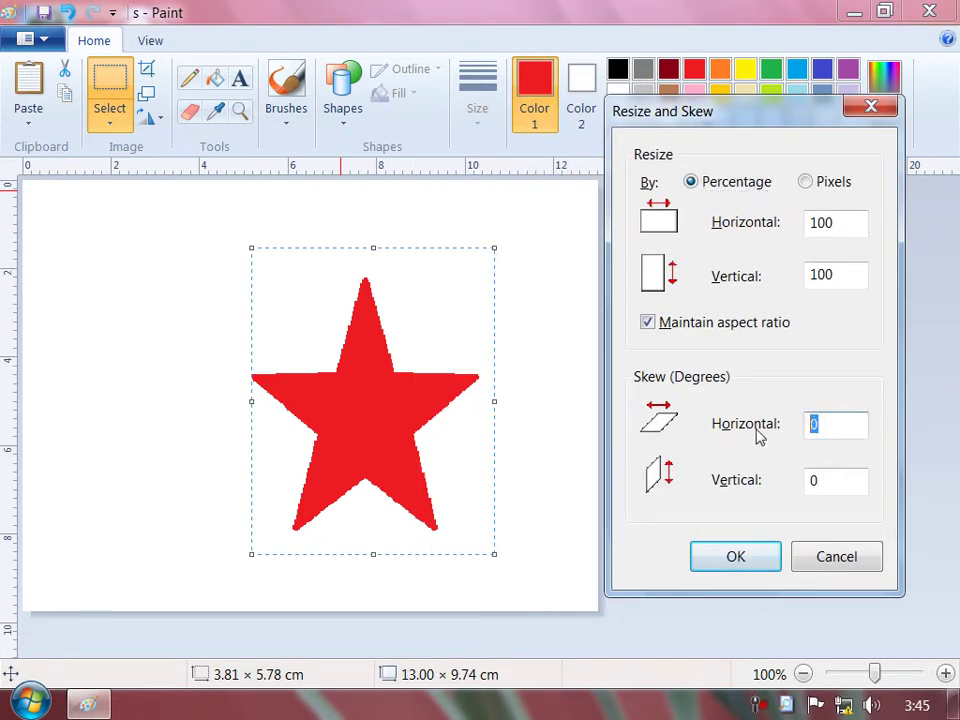
text(22)
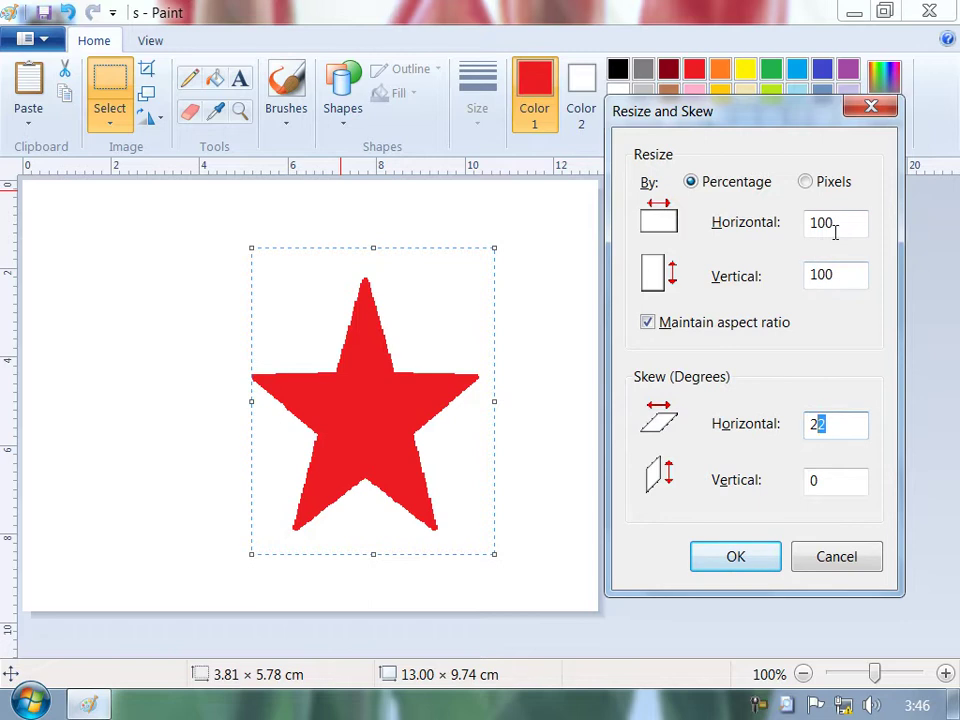
click(736, 557)
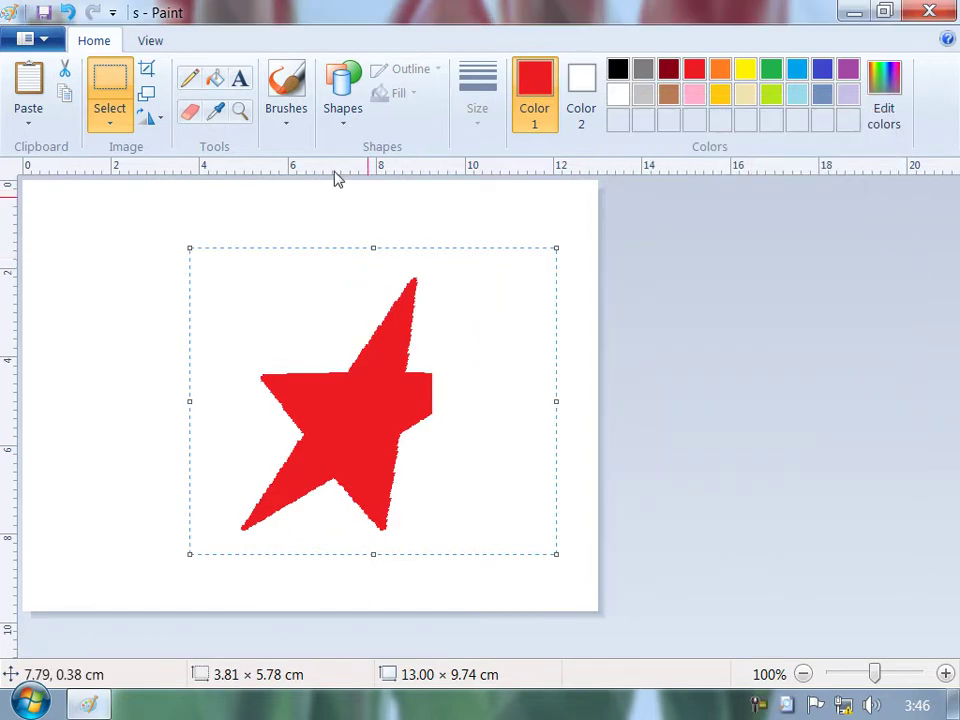
- Skew the selected red star vertically by 11 degrees
click(147, 95)
click(266, 487)
text(11)
click(135, 566)
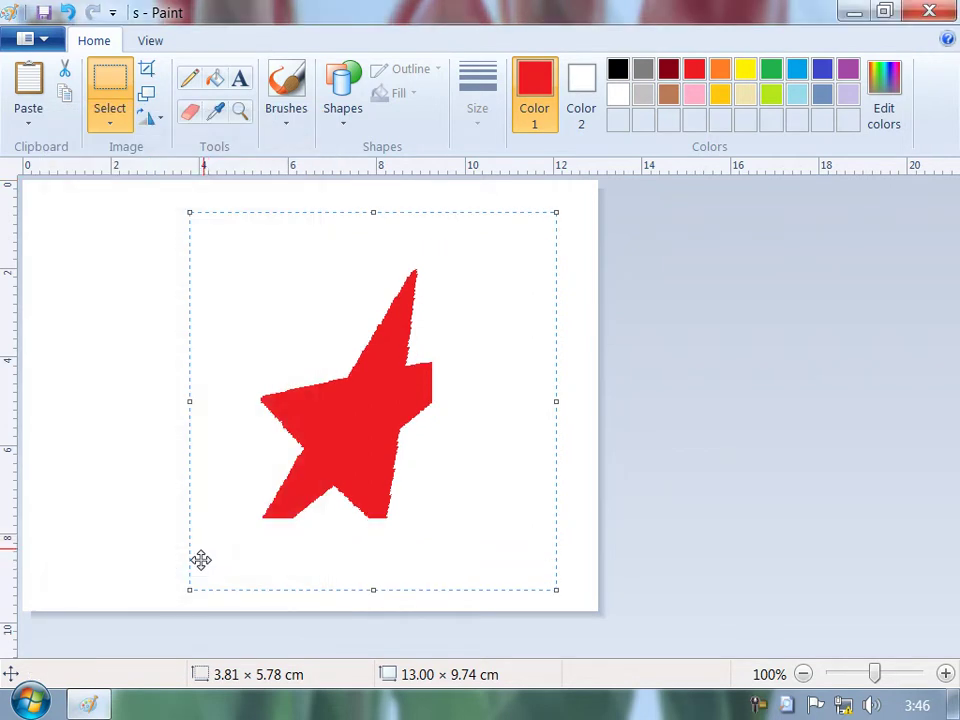
click(146, 93)
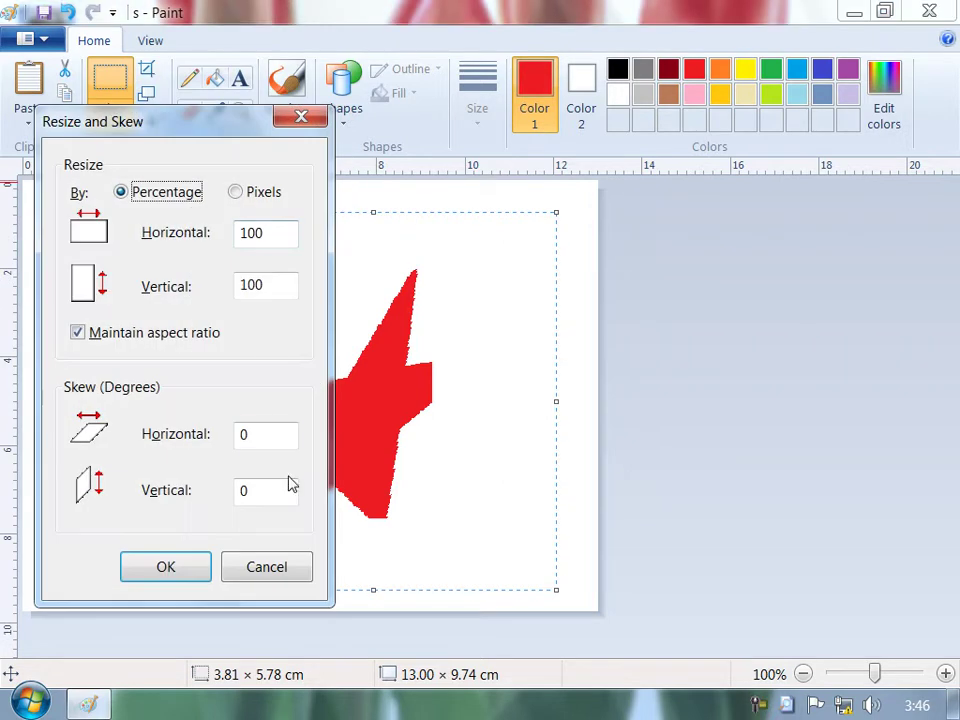
click(270, 557)
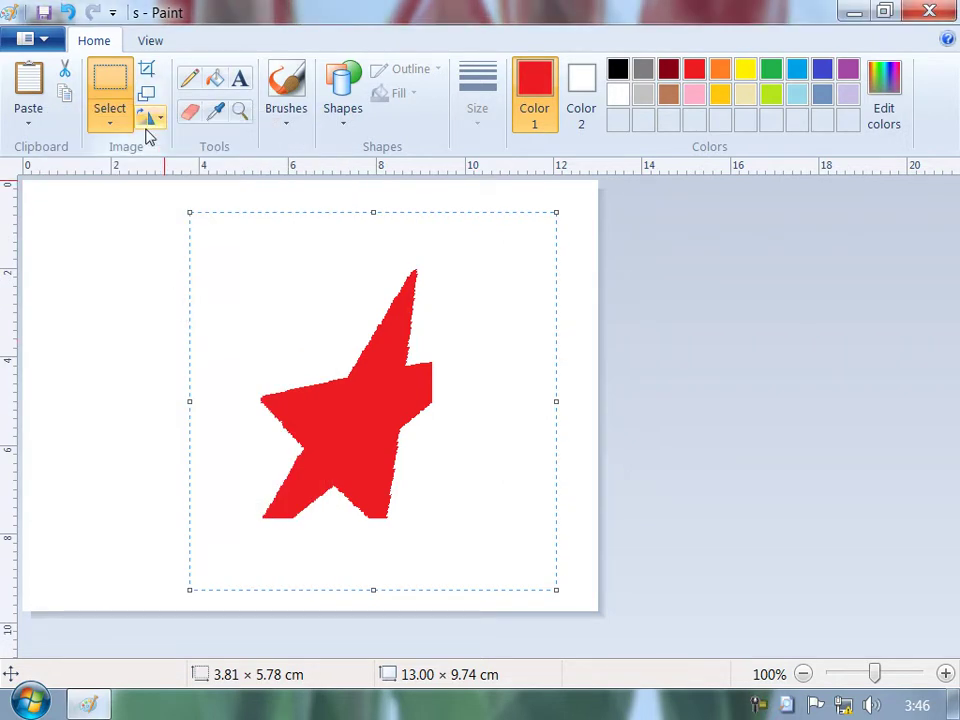
click(148, 122)
click(290, 10)
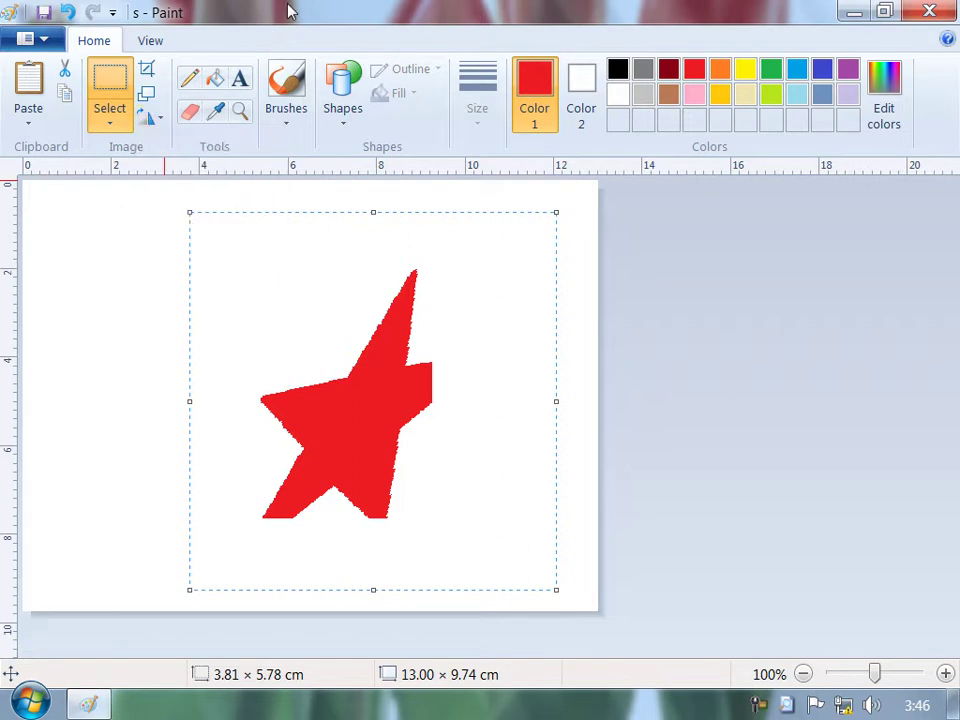
- Delete the skewed star and draw a six-pointed star of about 2.75 × 3.15 cm near the canvas centre
key(Delete)
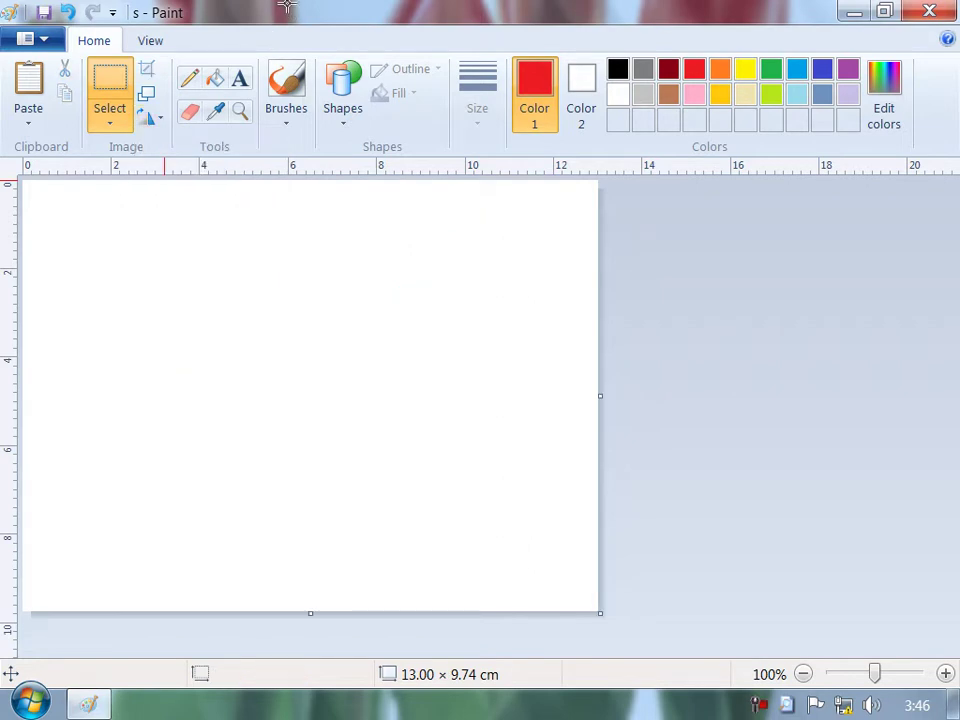
click(343, 96)
click(398, 193)
drag(291, 285, 414, 423)
- Select the six-pointed star with a rectangle of about 3.51 × 3.77 cm and rotate it right by 90°
click(116, 110)
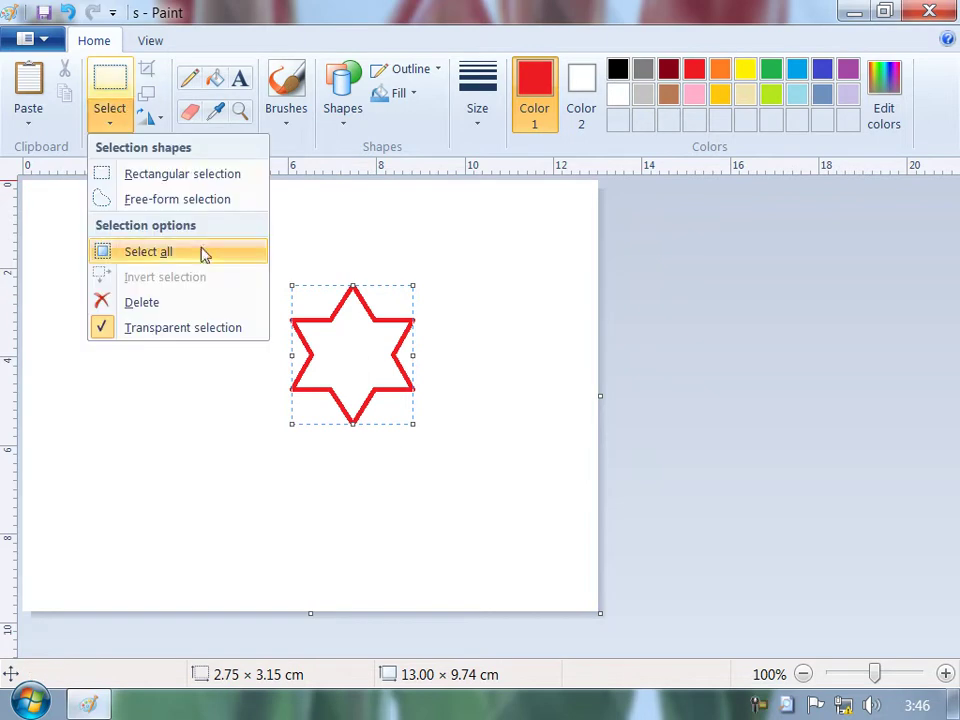
click(199, 184)
drag(273, 259, 429, 425)
click(155, 118)
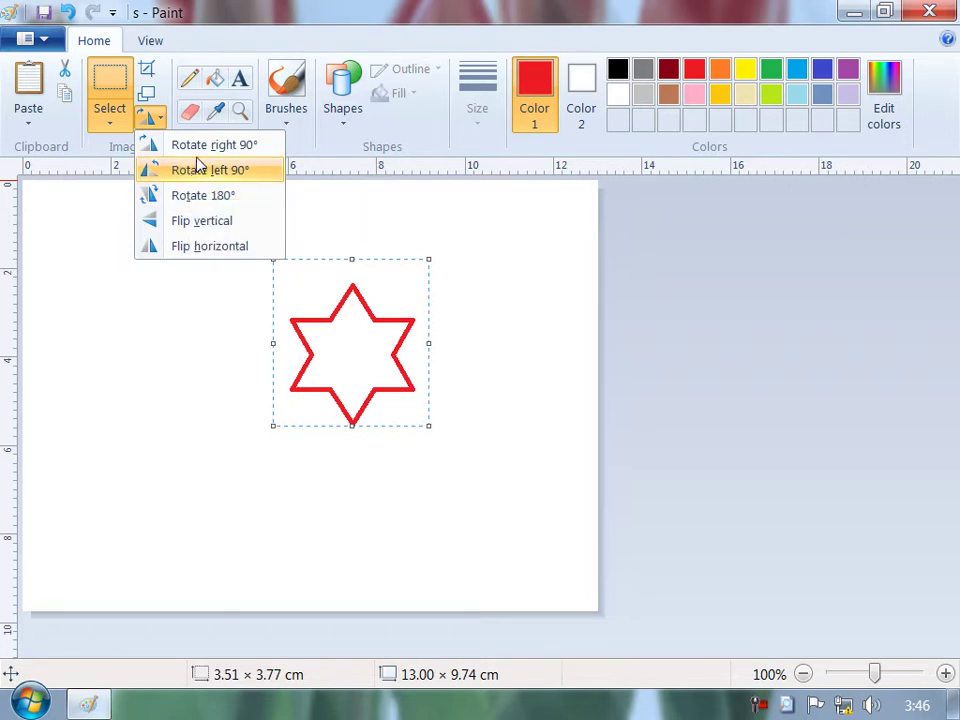
click(199, 152)
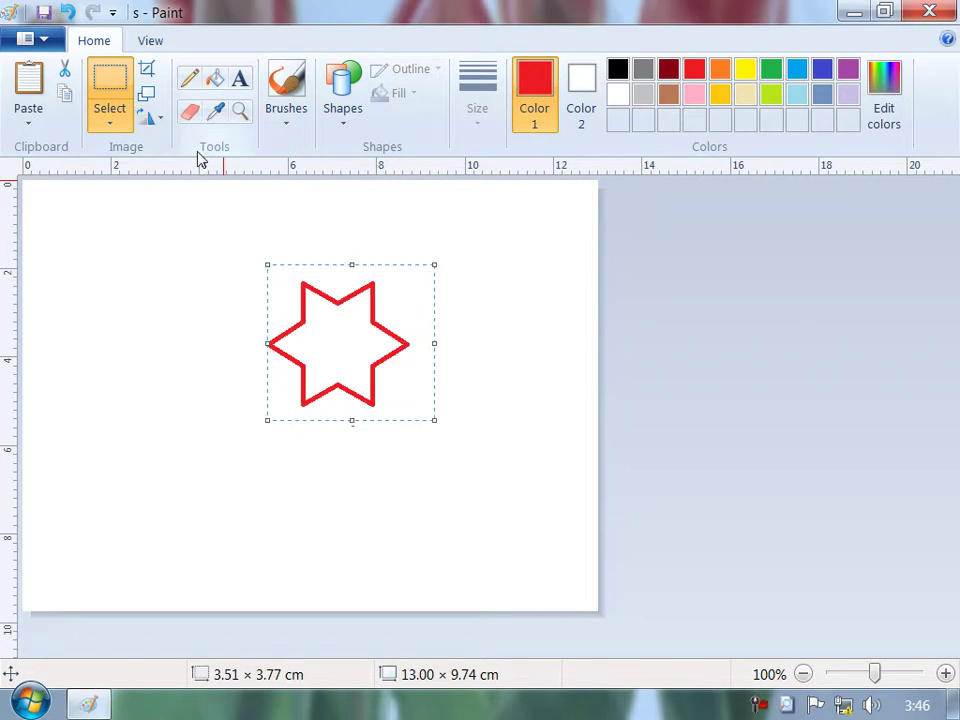
- Flip the selected six-pointed star vertically and horizontally
click(160, 117)
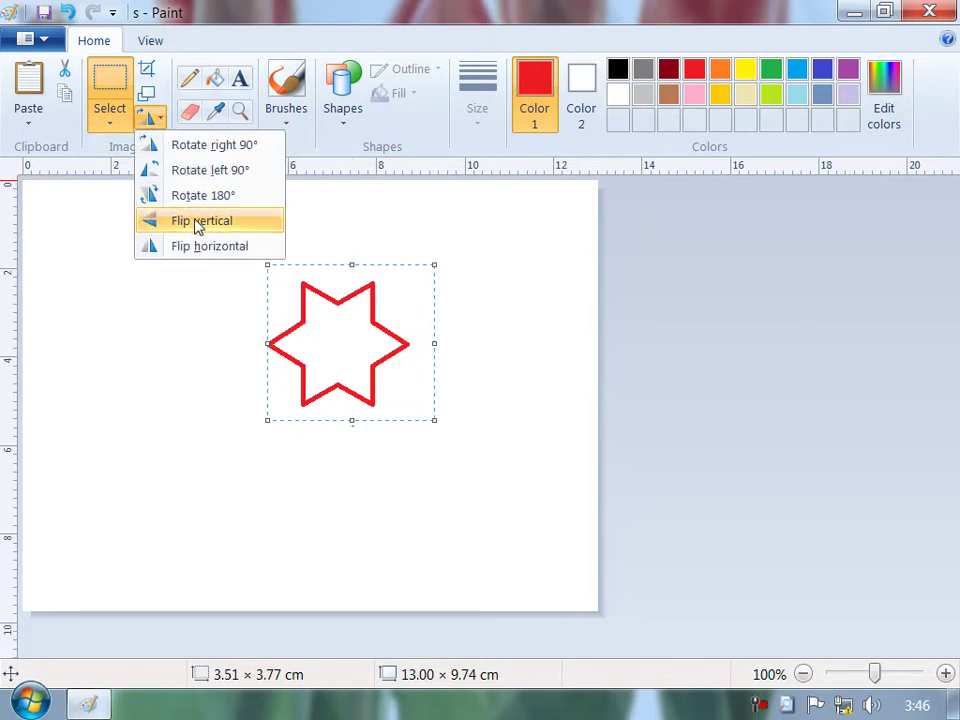
click(197, 222)
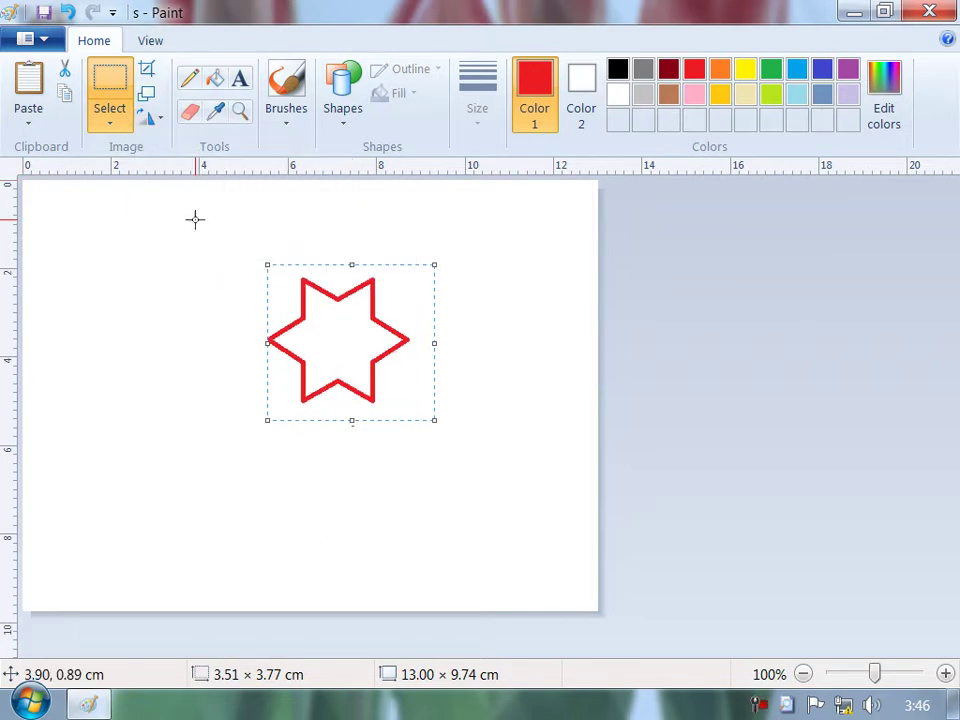
click(158, 120)
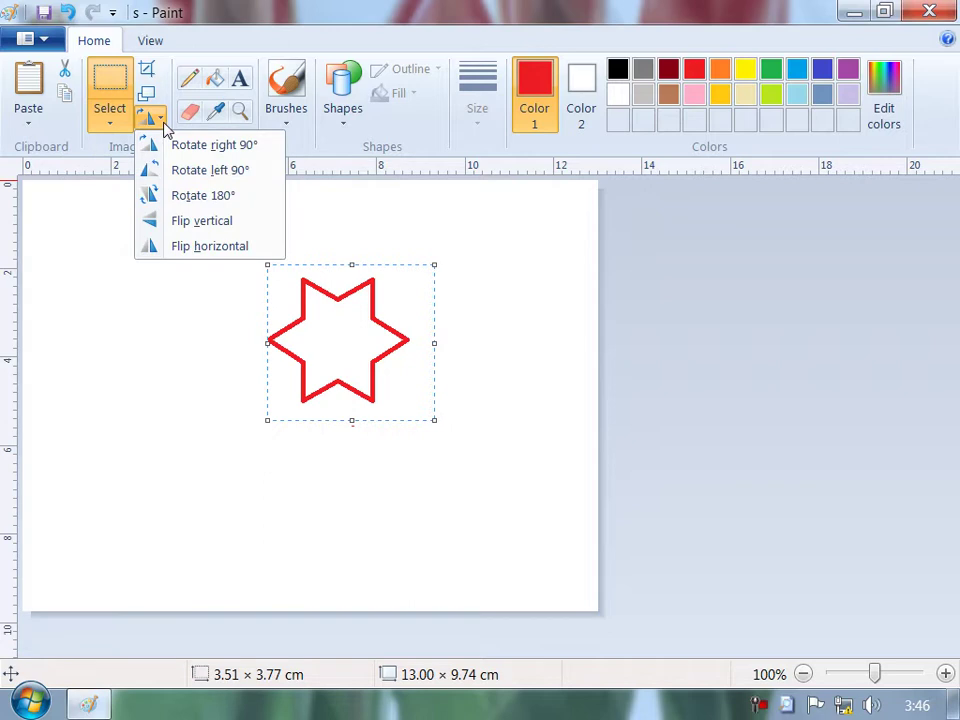
click(189, 247)
- Delete the selected star and draw a red diamond of about 2.73 × 3.11 cm near the canvas's upper edge
key(Delete)
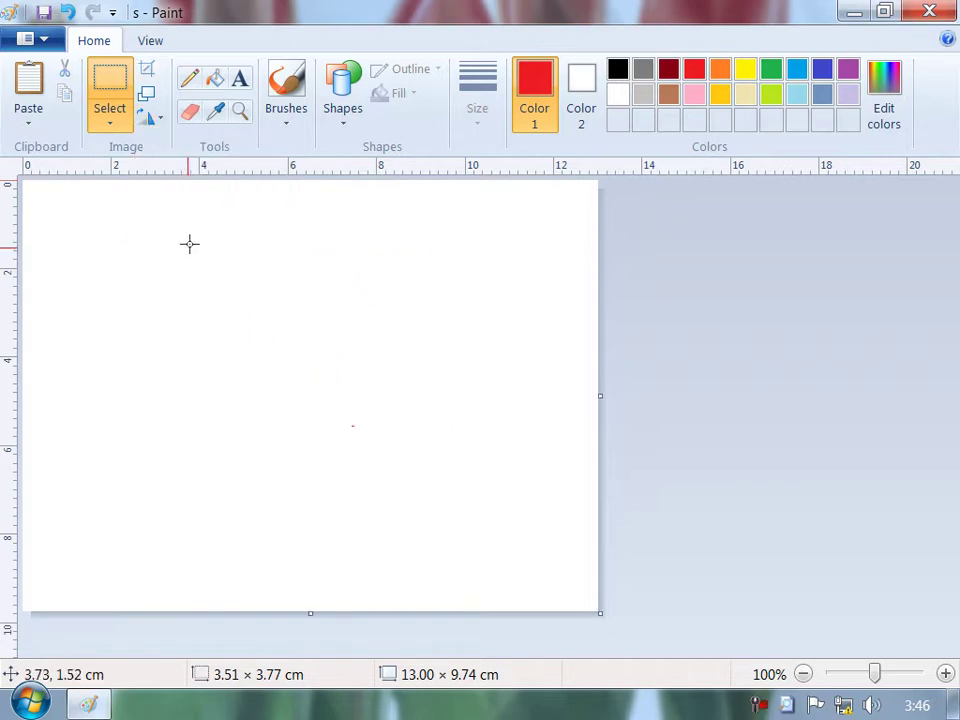
click(285, 120)
click(332, 122)
click(332, 122)
click(356, 165)
drag(264, 198, 381, 336)
- Draw two ovals inside the diamond as eyes, the right one about 0.44 × 0.34 cm and the left one larger
click(343, 120)
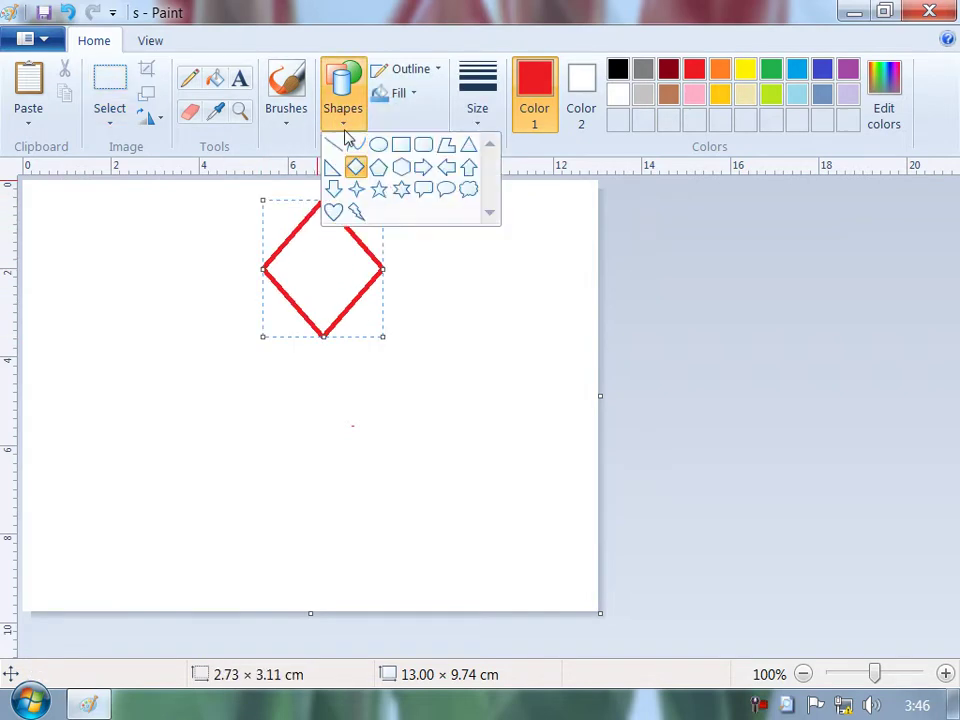
click(376, 148)
drag(347, 255, 366, 270)
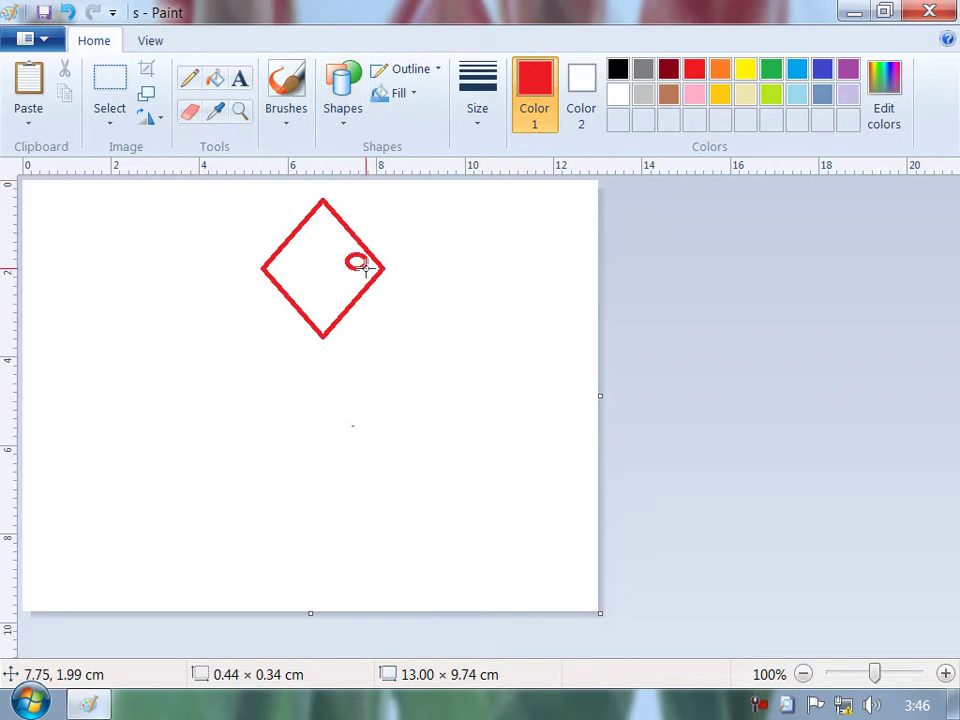
click(350, 103)
click(377, 146)
drag(288, 257, 319, 291)
- Draw a near-vertical body line about 3.98 cm long below the diamond and a slanted arm line of about 1.65 × 1.29 cm beside it
click(348, 112)
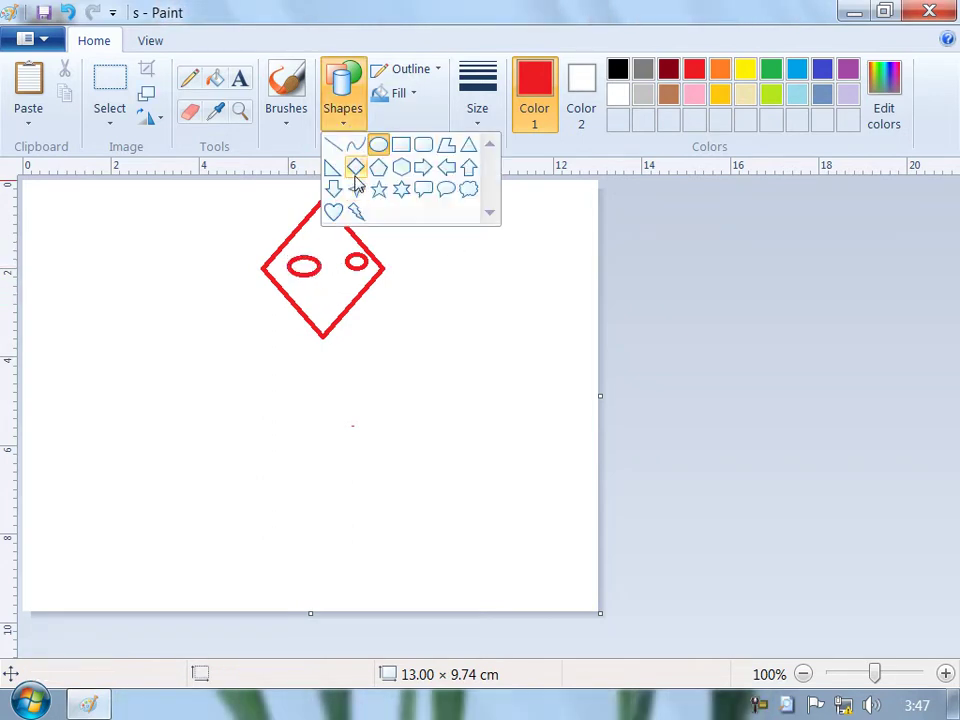
click(333, 147)
drag(329, 337, 321, 514)
click(338, 110)
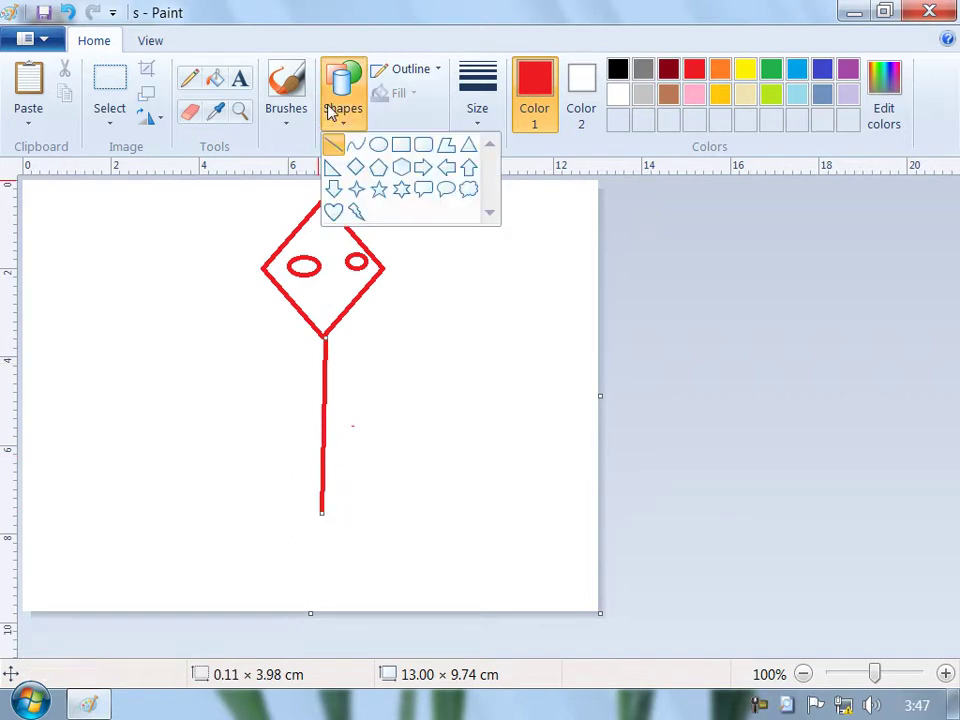
click(333, 147)
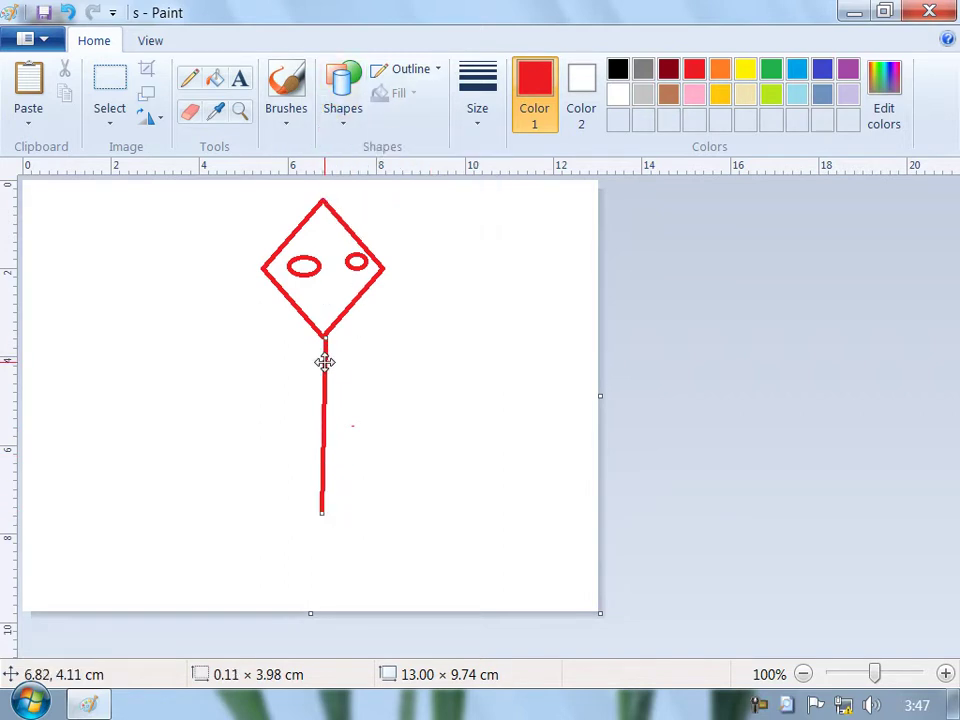
drag(331, 366, 407, 309)
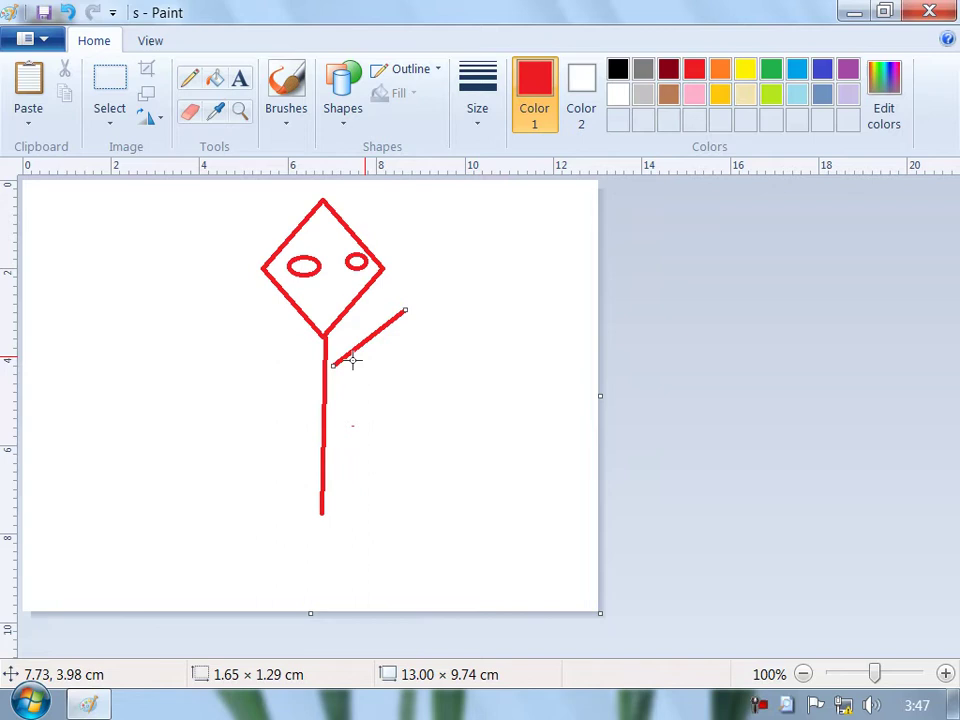
- Select the whole figure with a rectangle of about 3.87 × 7.77 cm and flip it vertically twice
click(112, 112)
mouse_move(252, 189)
mouse_down()
mouse_move(314, 278)
mouse_move(394, 499)
mouse_move(422, 530)
mouse_up()
click(150, 118)
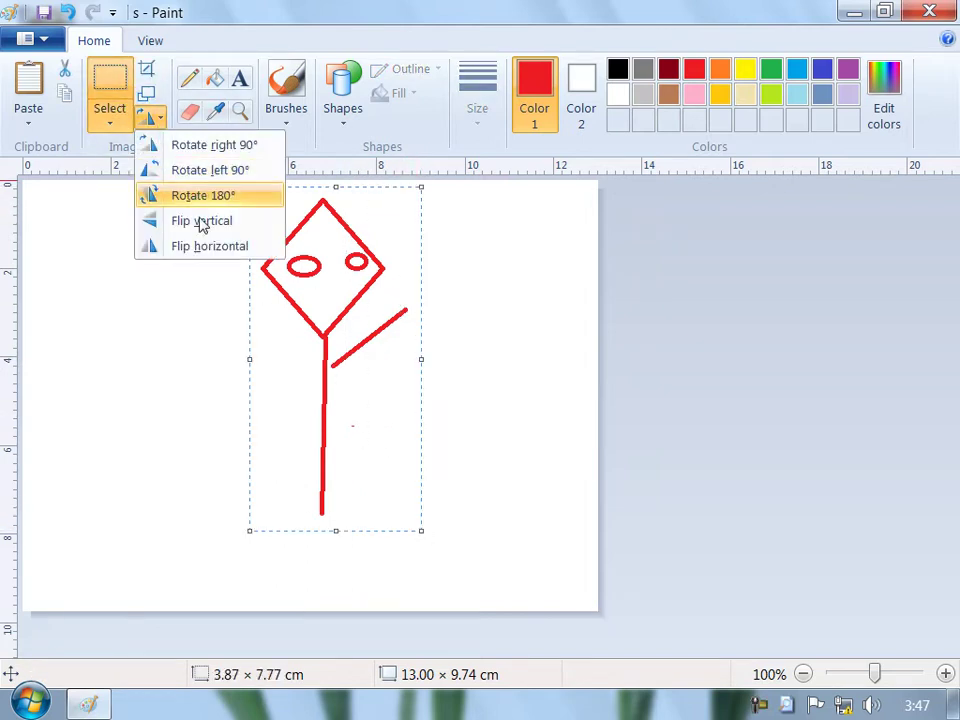
click(199, 222)
click(150, 120)
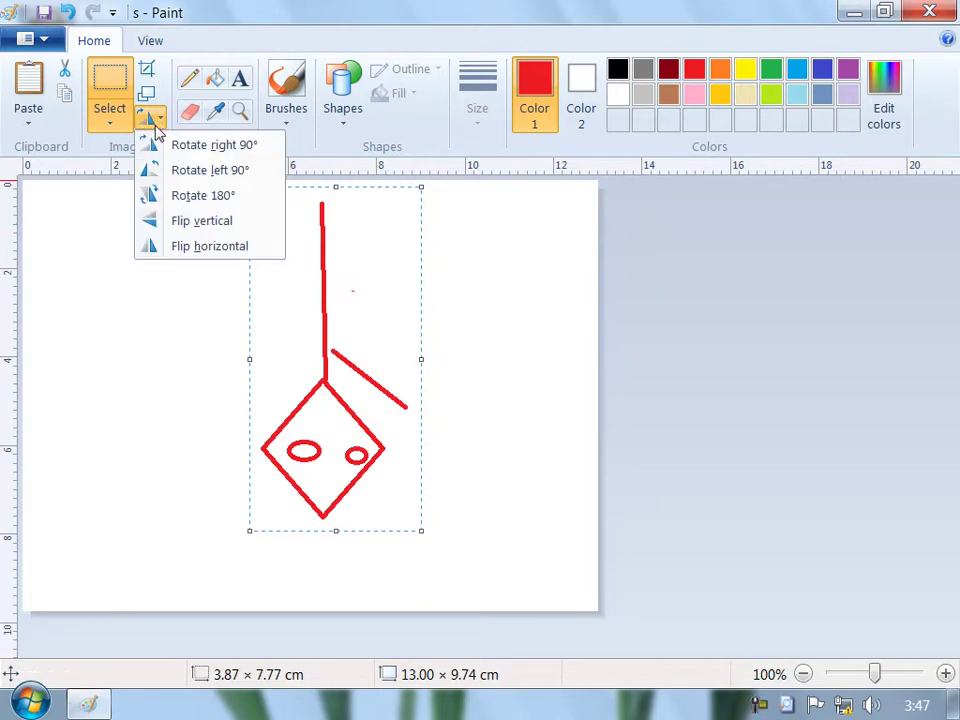
click(190, 244)
- Flip the selected figure horizontally twice and deselect it
click(150, 118)
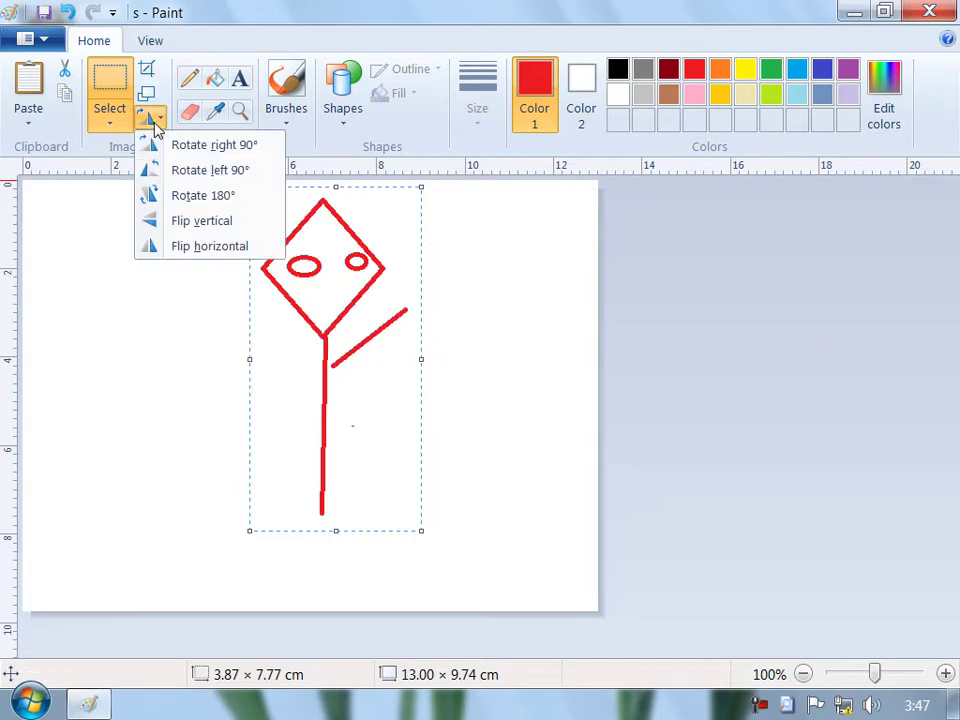
click(222, 248)
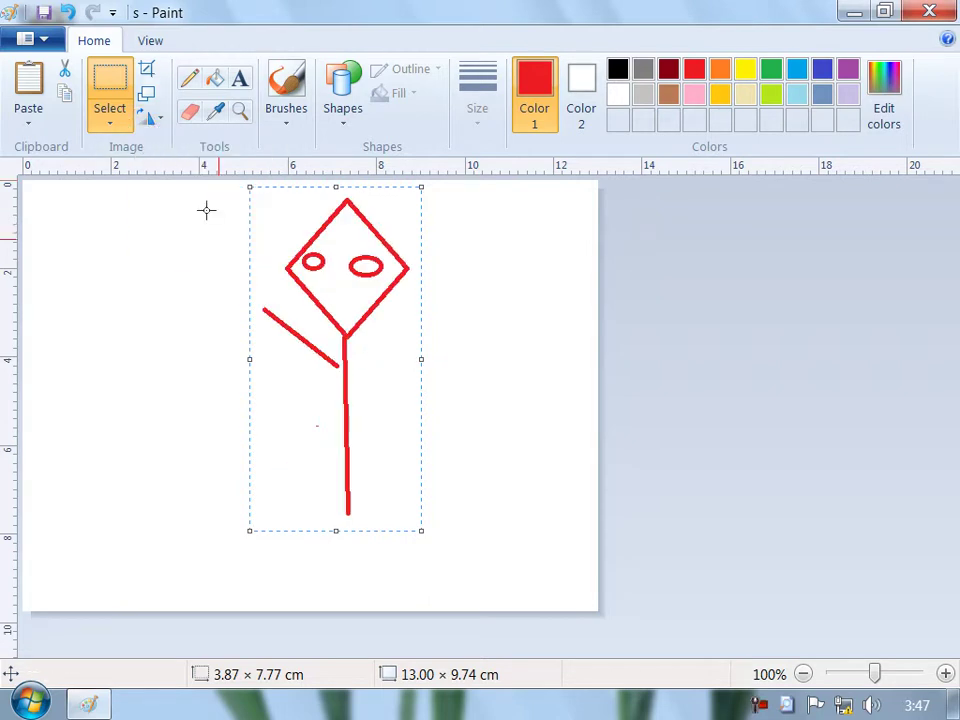
click(150, 118)
click(205, 246)
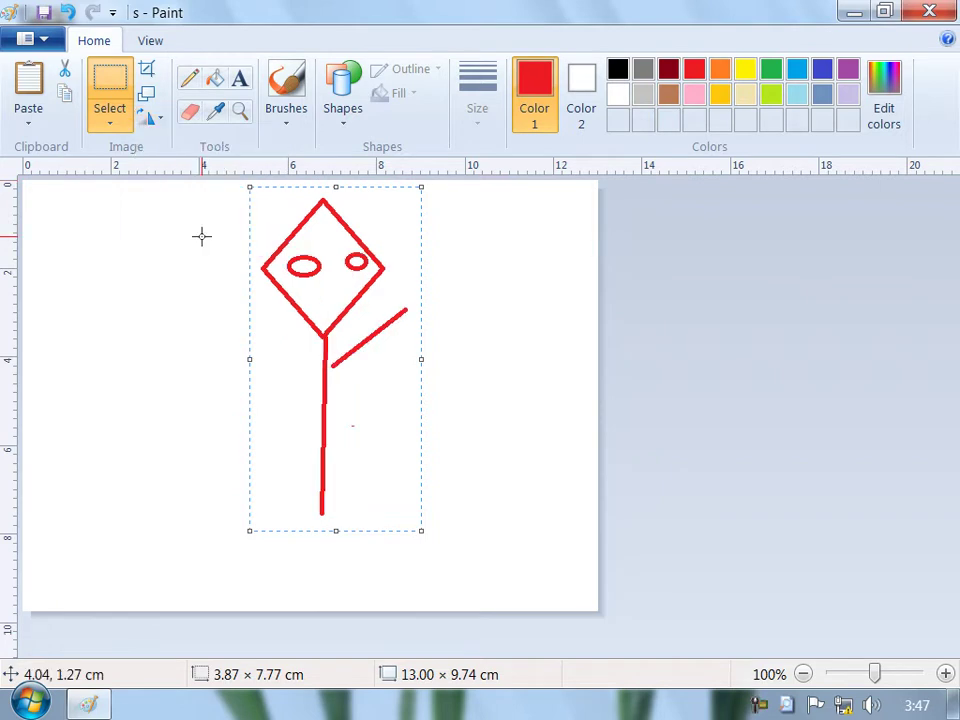
click(189, 240)
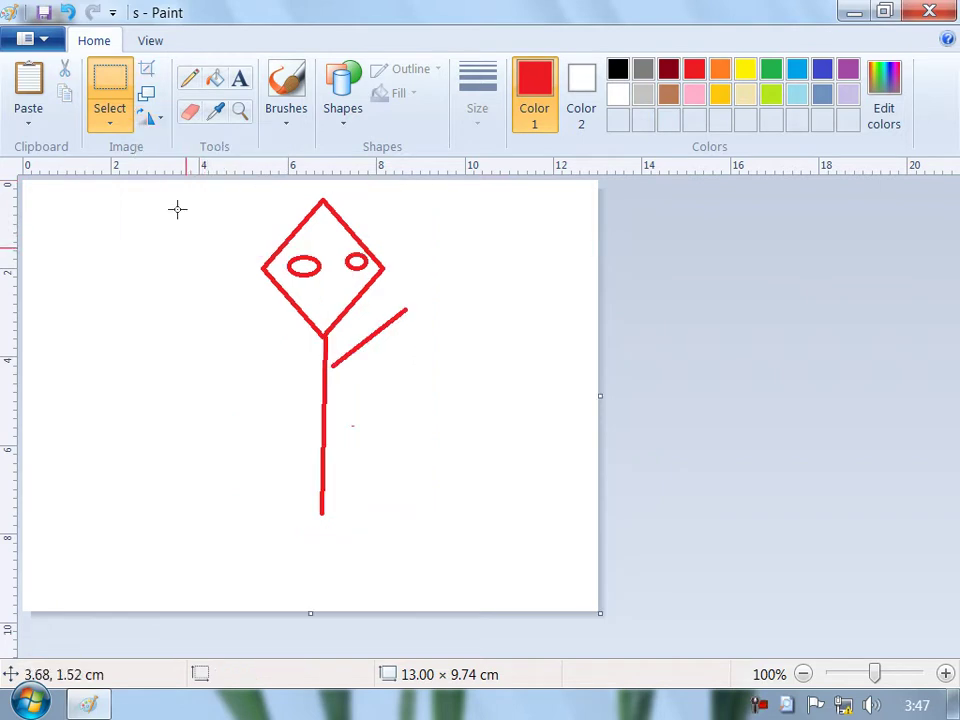
- Scribble overlapping red pencil loops beside the figure and fill the diamond head around its eyes with indigo
click(191, 80)
mouse_move(189, 283)
mouse_down()
mouse_move(210, 396)
mouse_move(189, 314)
mouse_move(147, 447)
mouse_move(199, 366)
mouse_up()
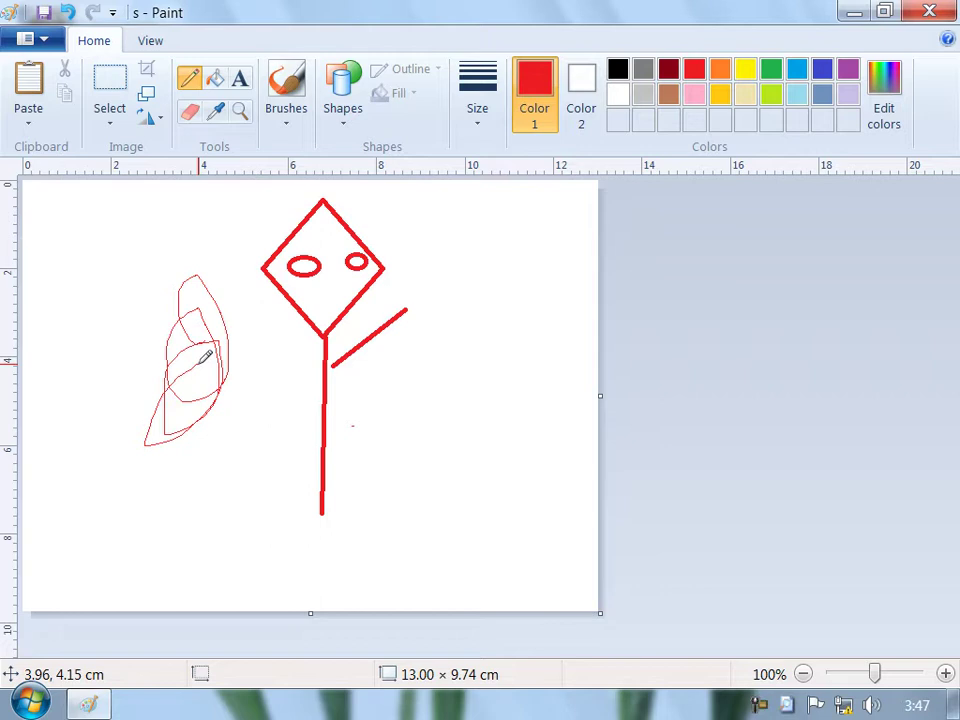
click(216, 80)
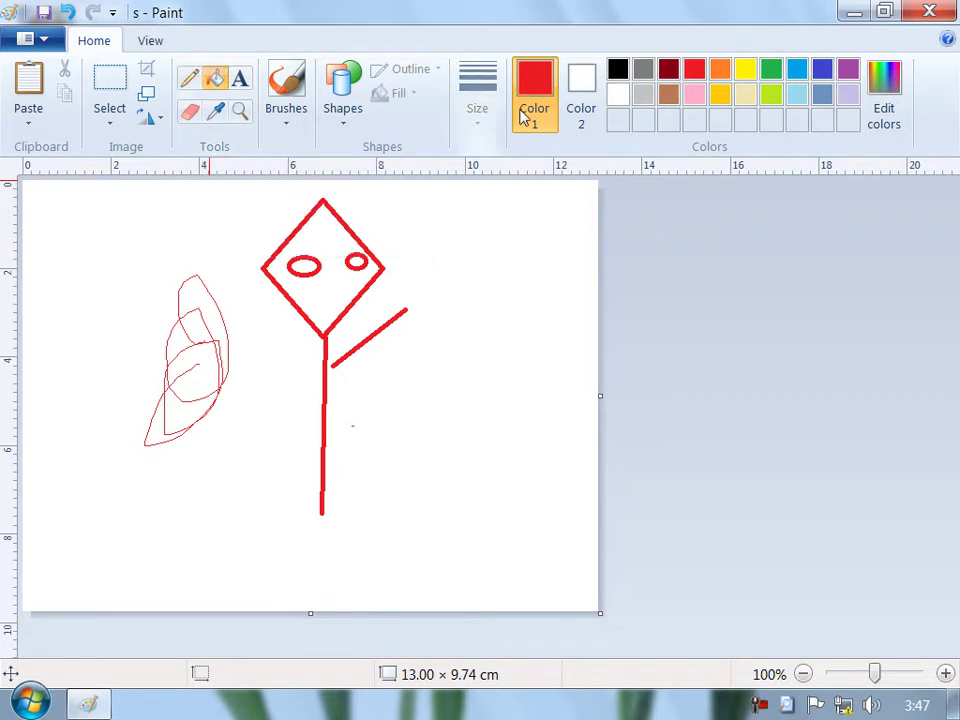
click(305, 265)
click(330, 299)
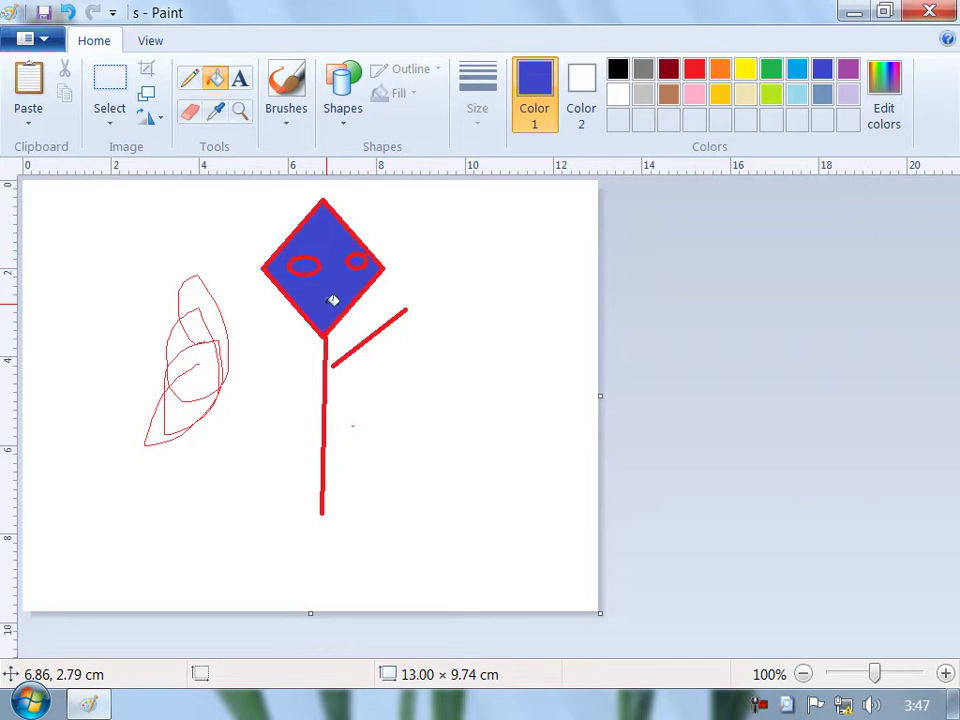
- Add the indigo text "this is the picture" below the pencil scribble and commit it
click(240, 82)
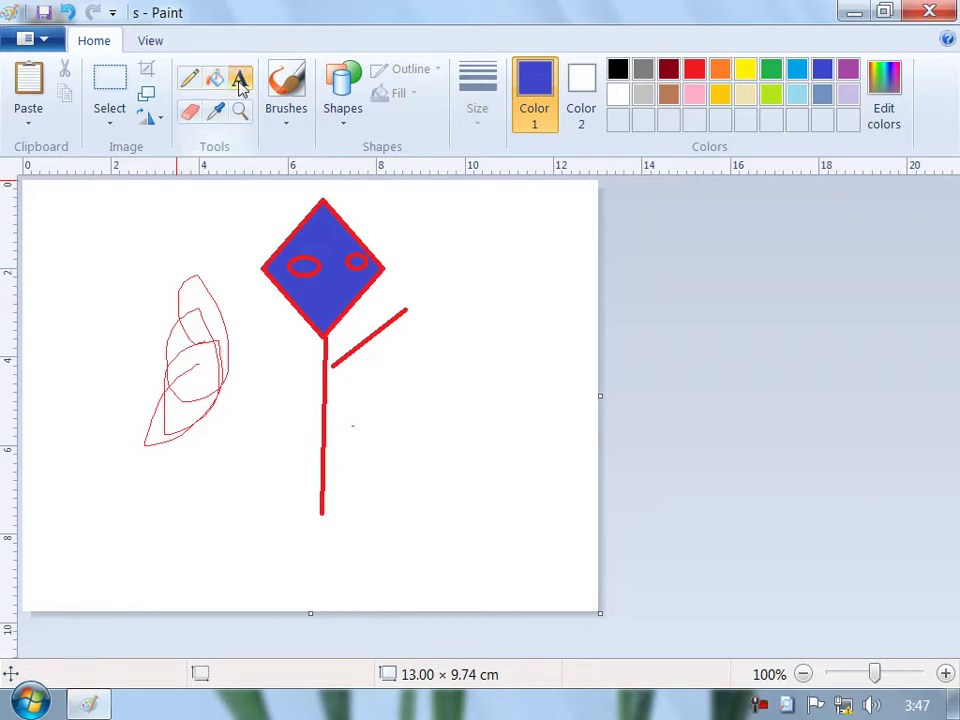
click(124, 497)
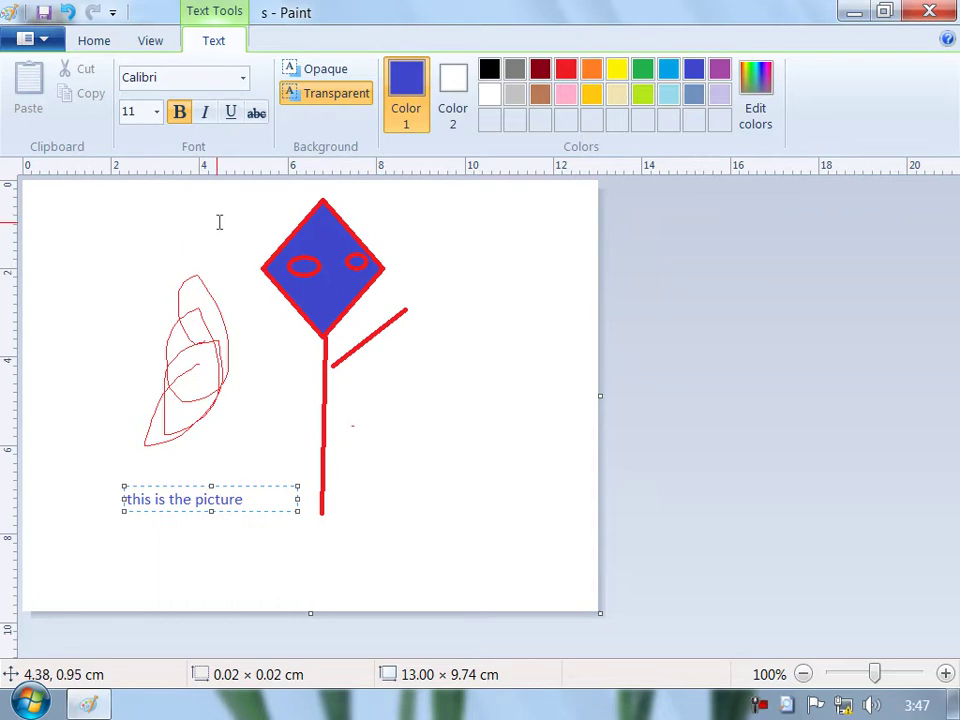
click(242, 264)
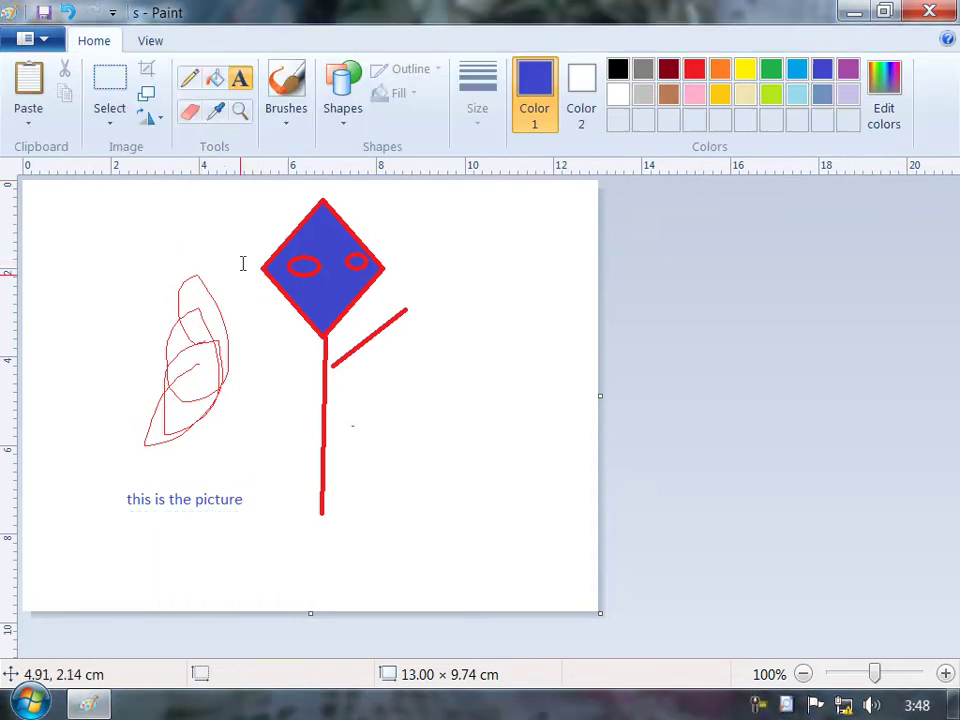
- Add a two-line sentence about a person's origin across the diamond head in a text box of about 3.18 × 1.06 cm and colour it gold
drag(253, 226, 393, 269)
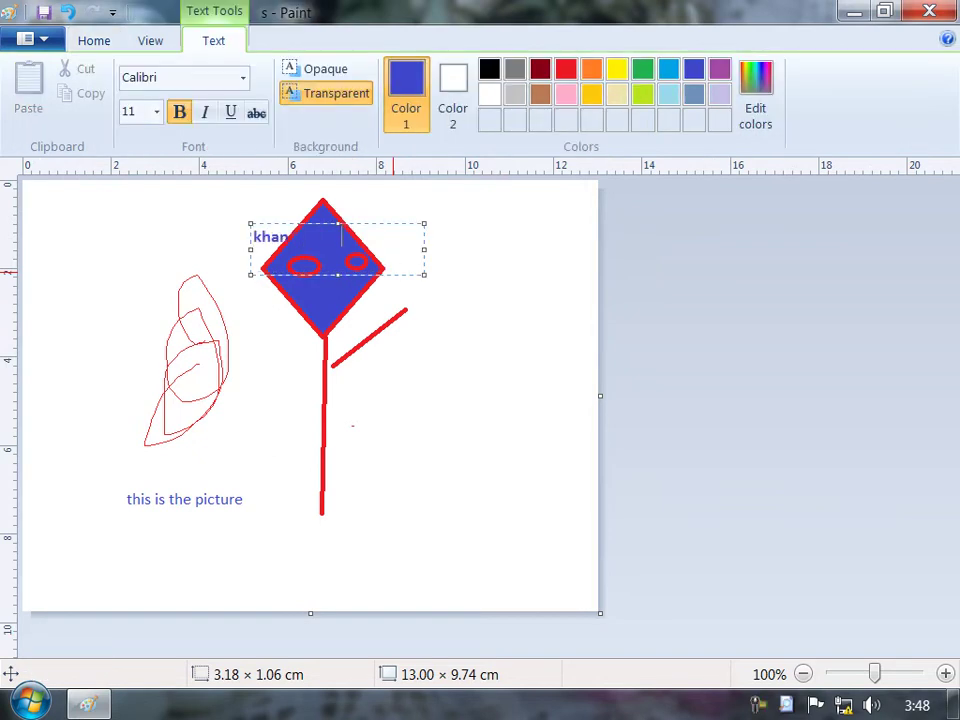
text(stan)
key(ctrl+a)
click(592, 95)
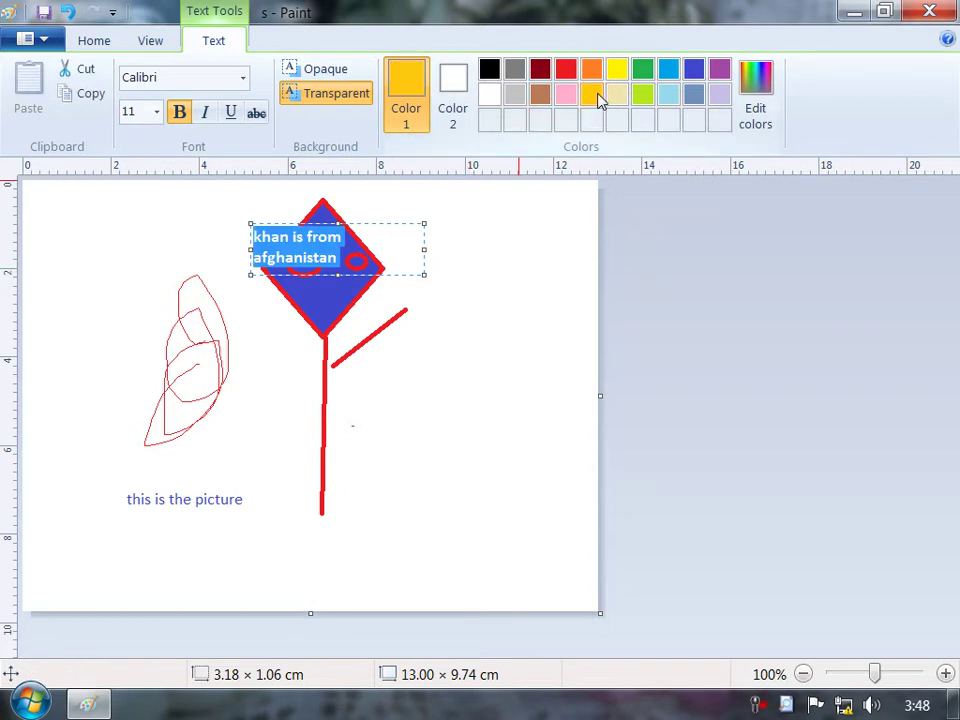
click(343, 238)
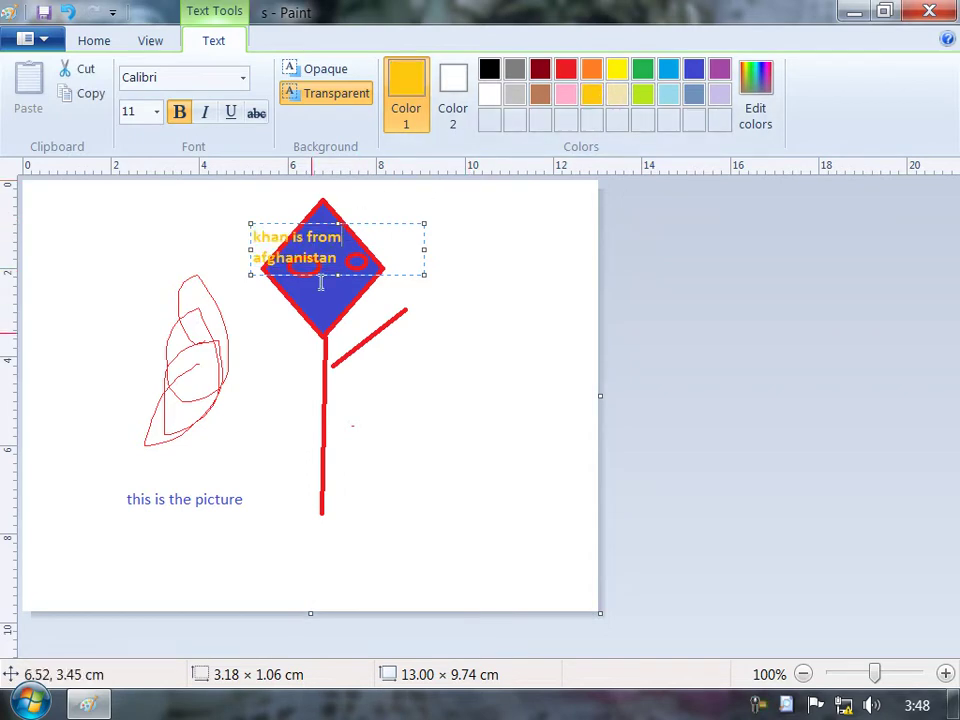
- Switch the text background between opaque and transparent twice, ending on transparent, and commit the text
click(334, 78)
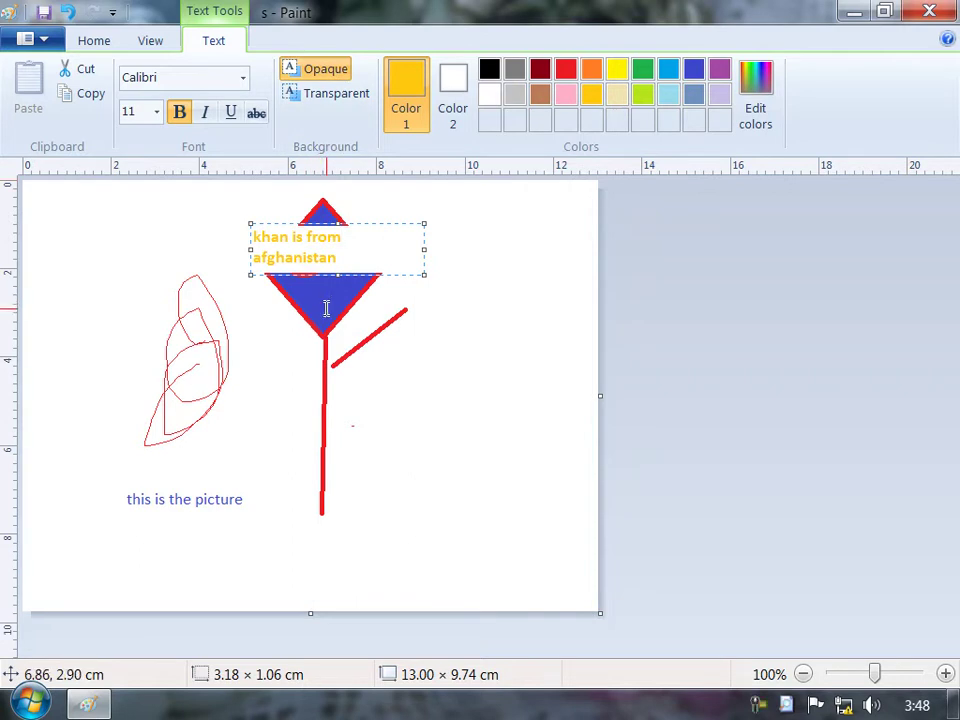
click(338, 100)
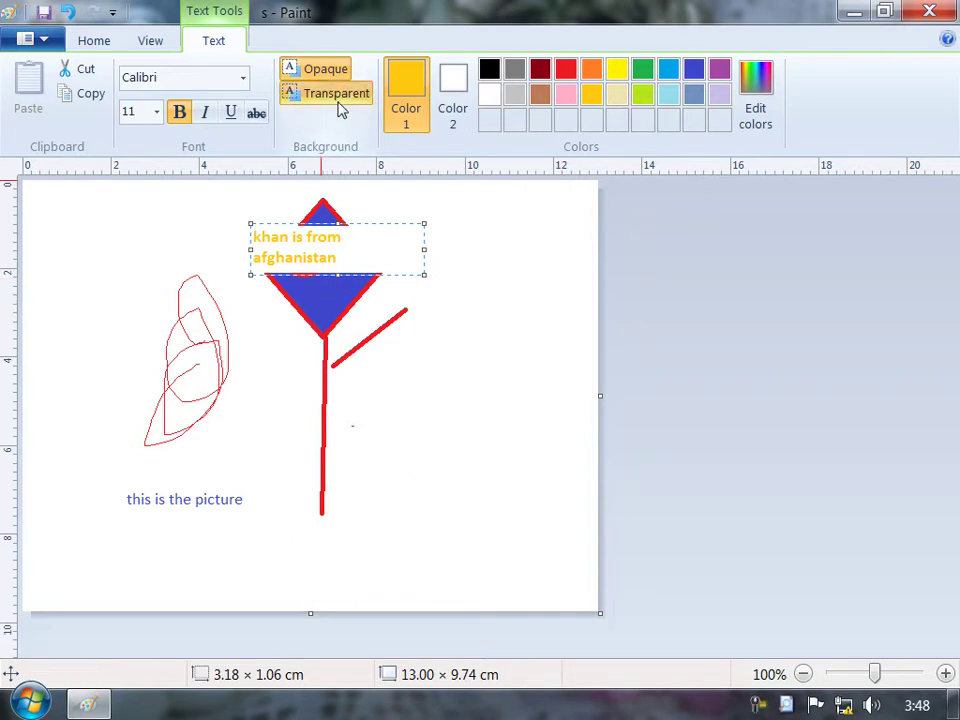
click(340, 100)
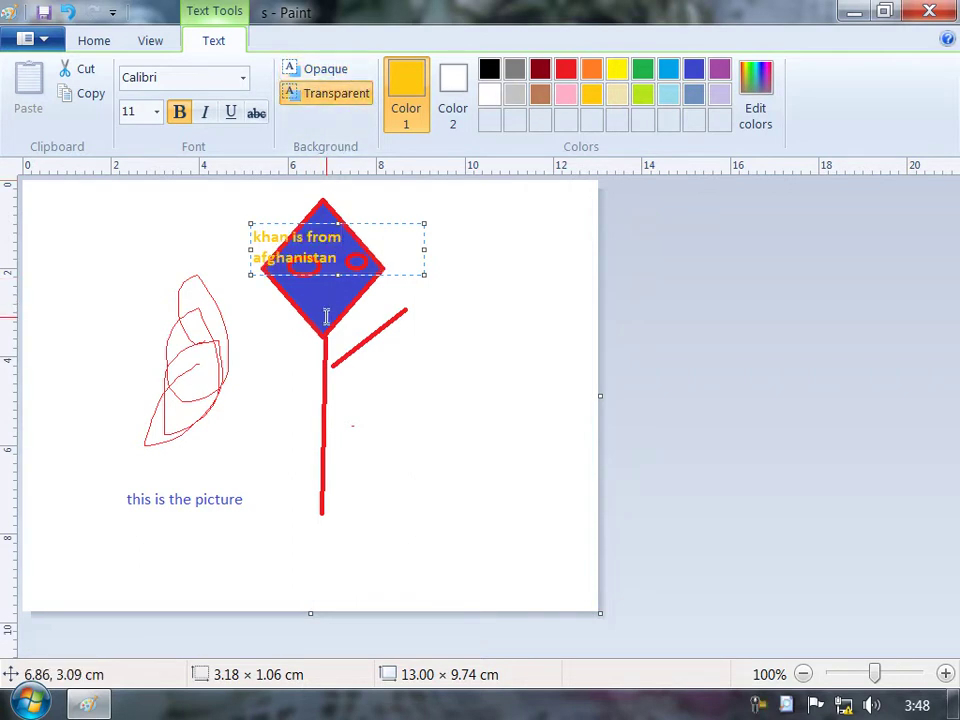
click(349, 78)
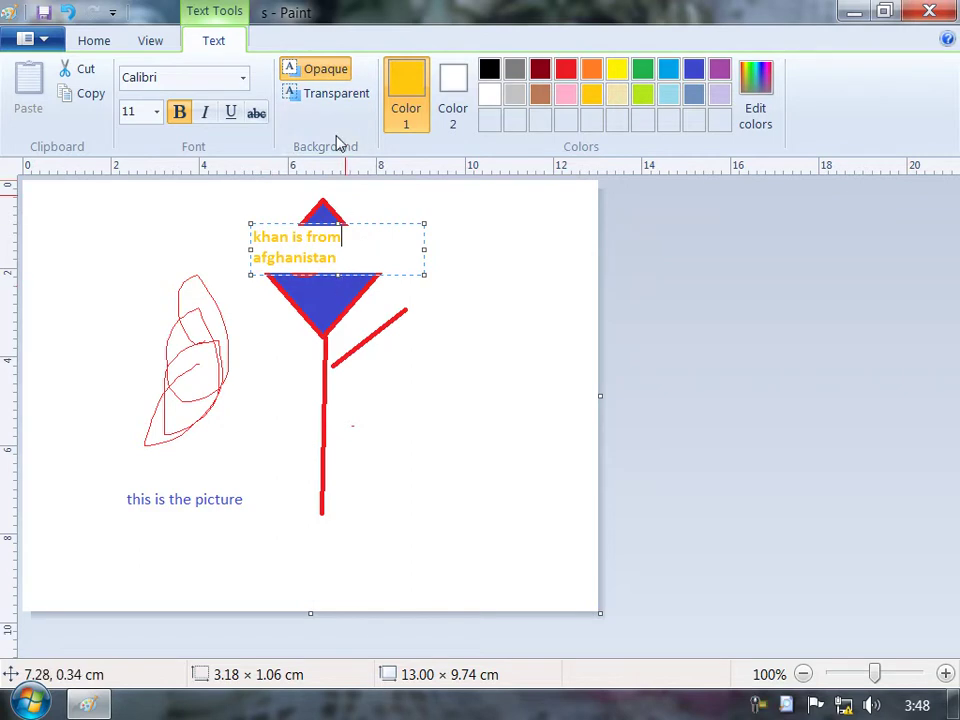
click(333, 96)
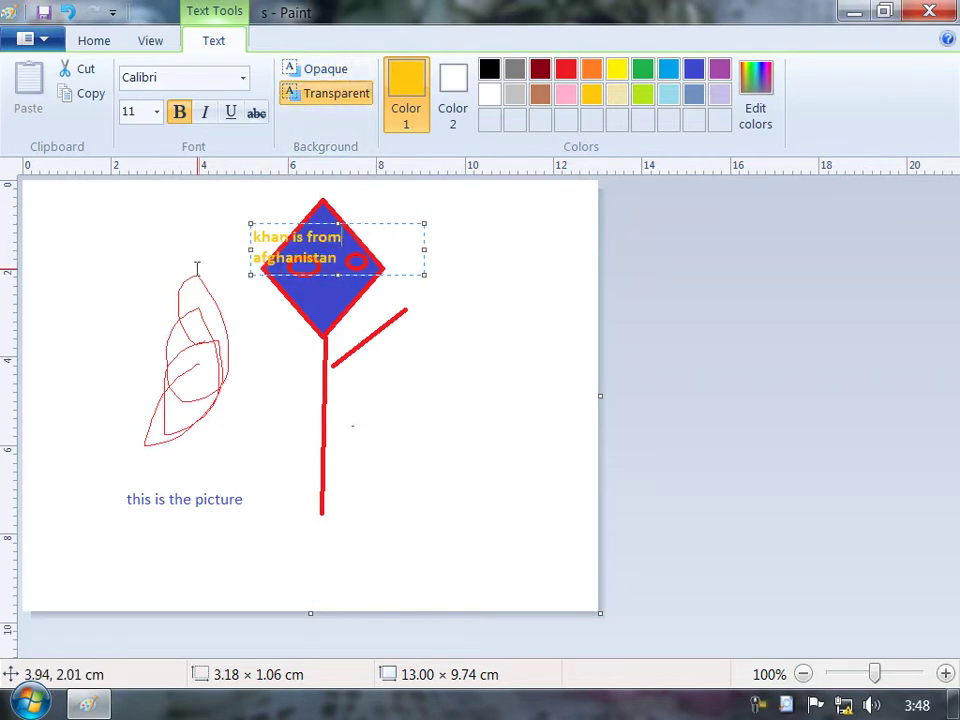
click(201, 235)
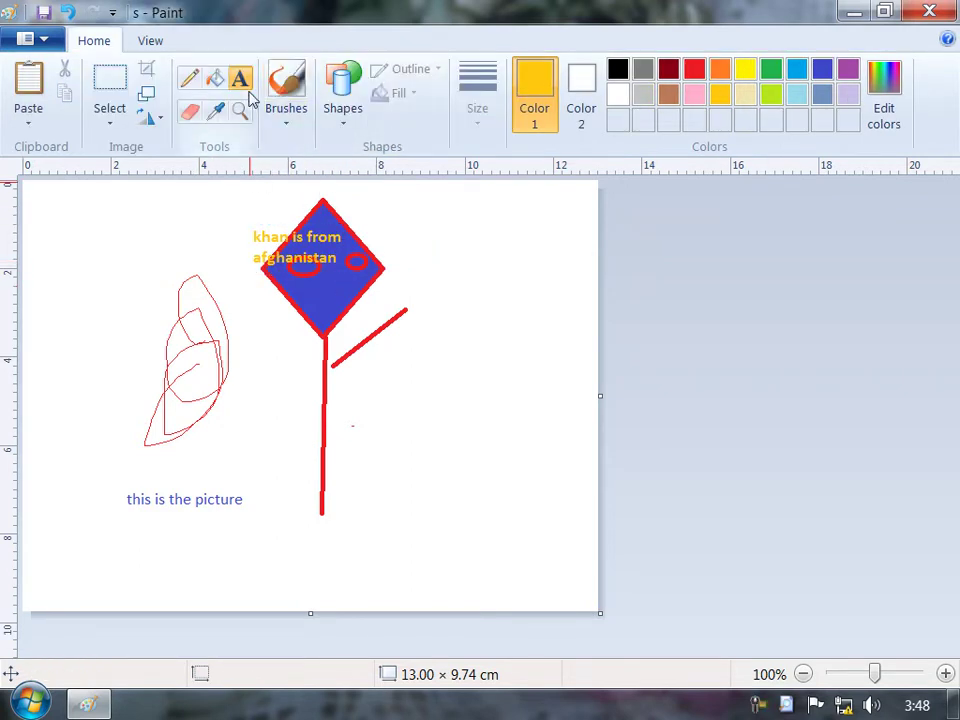
- Erase the scribble, both texts and the whole figure with an enlarged eraser, leaving a blank canvas
click(192, 112)
mouse_move(216, 283)
mouse_down()
mouse_move(197, 349)
mouse_move(210, 317)
mouse_move(110, 465)
mouse_up()
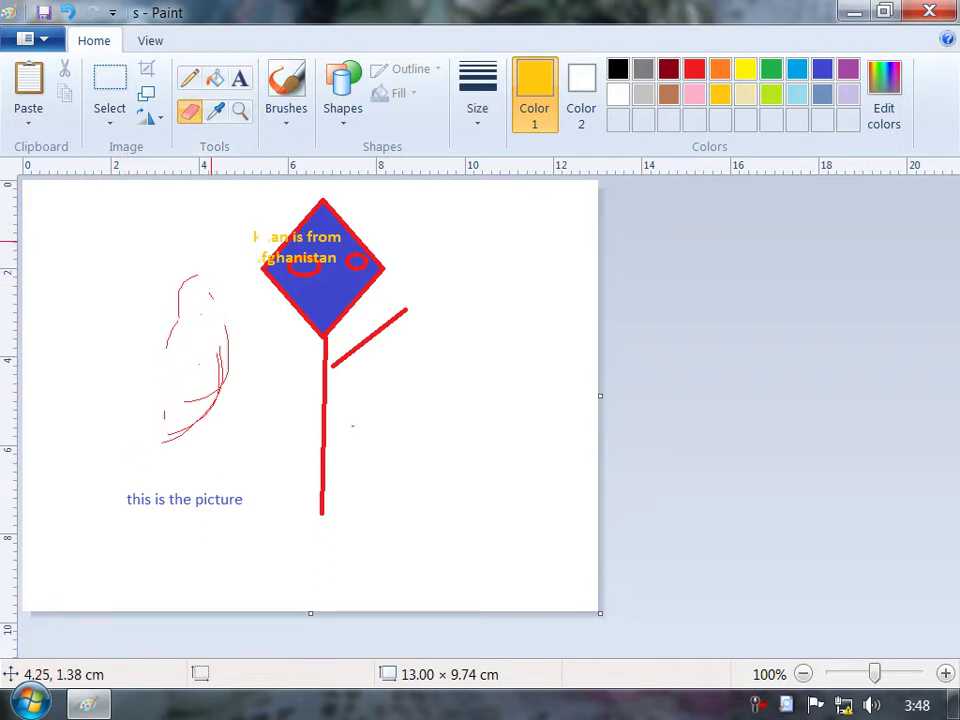
key(ctrl+KP_Add)
key(ctrl+KP_Add)
key(ctrl+KP_Add)
key(ctrl+KP_Add)
key(ctrl+KP_Subtract)
key(ctrl+KP_Subtract)
mouse_move(211, 241)
mouse_down()
mouse_move(169, 381)
mouse_move(180, 452)
mouse_move(234, 456)
mouse_move(193, 457)
mouse_move(99, 529)
mouse_move(339, 538)
mouse_move(292, 461)
mouse_move(351, 340)
mouse_move(265, 324)
mouse_move(463, 251)
mouse_move(384, 234)
mouse_move(343, 244)
mouse_move(323, 262)
mouse_up()
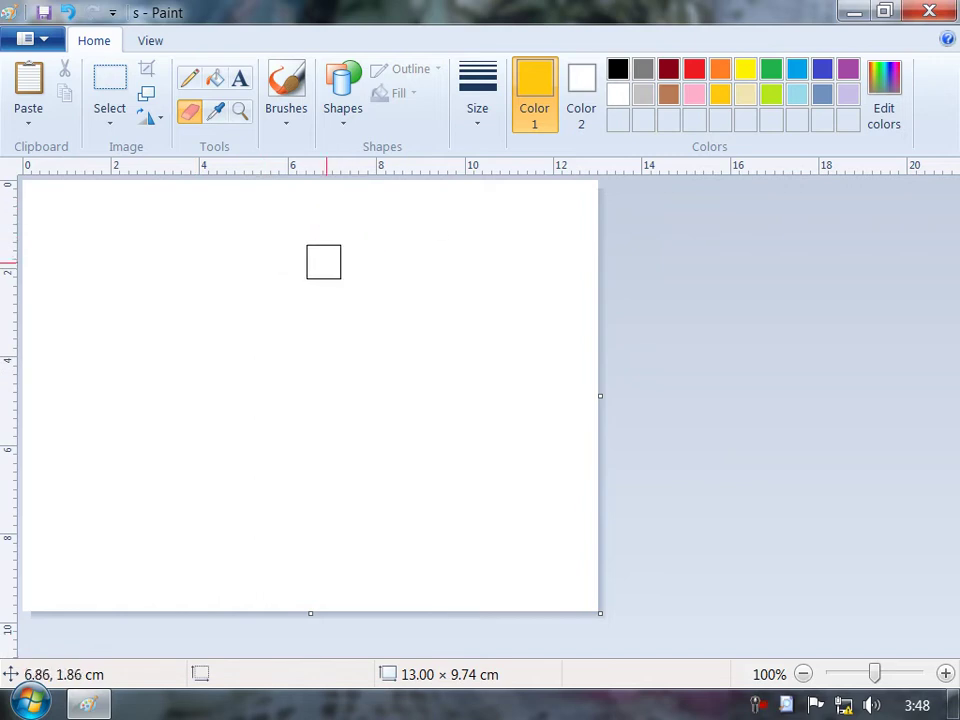
- Draw five separate gold-outlined diamonds across the canvas, the last one in the centre about 1.76 × 2.27 cm
click(330, 115)
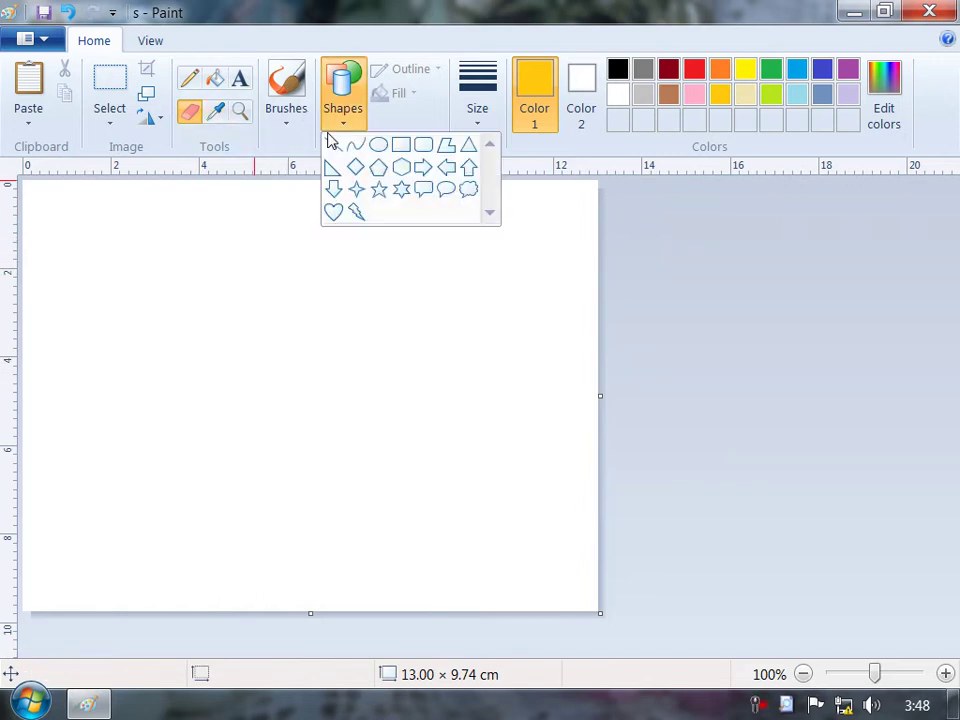
click(356, 165)
drag(136, 233, 208, 318)
drag(383, 259, 458, 362)
drag(296, 409, 430, 568)
drag(105, 422, 198, 545)
drag(247, 309, 326, 408)
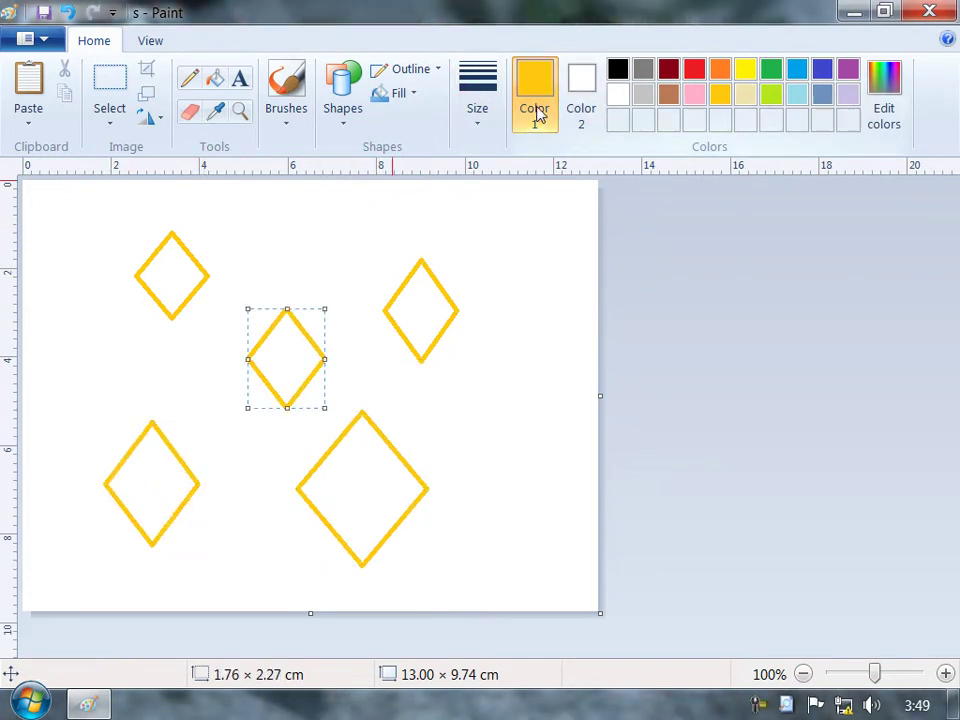
- Change the centre diamond's outline to dark red and fill its interior with the same colour
click(669, 70)
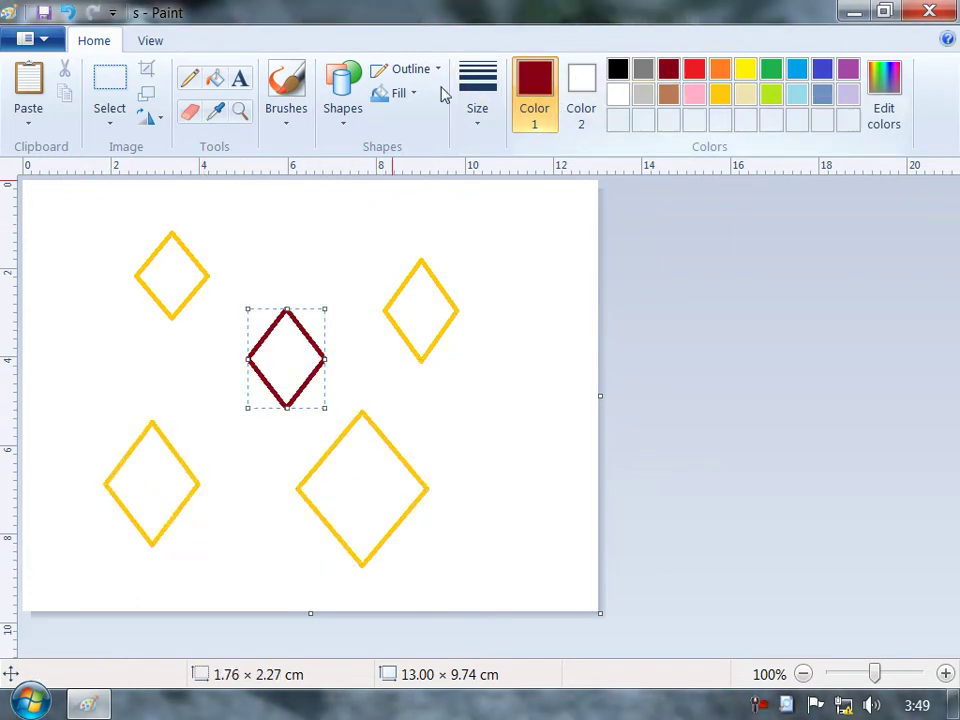
click(215, 79)
click(285, 365)
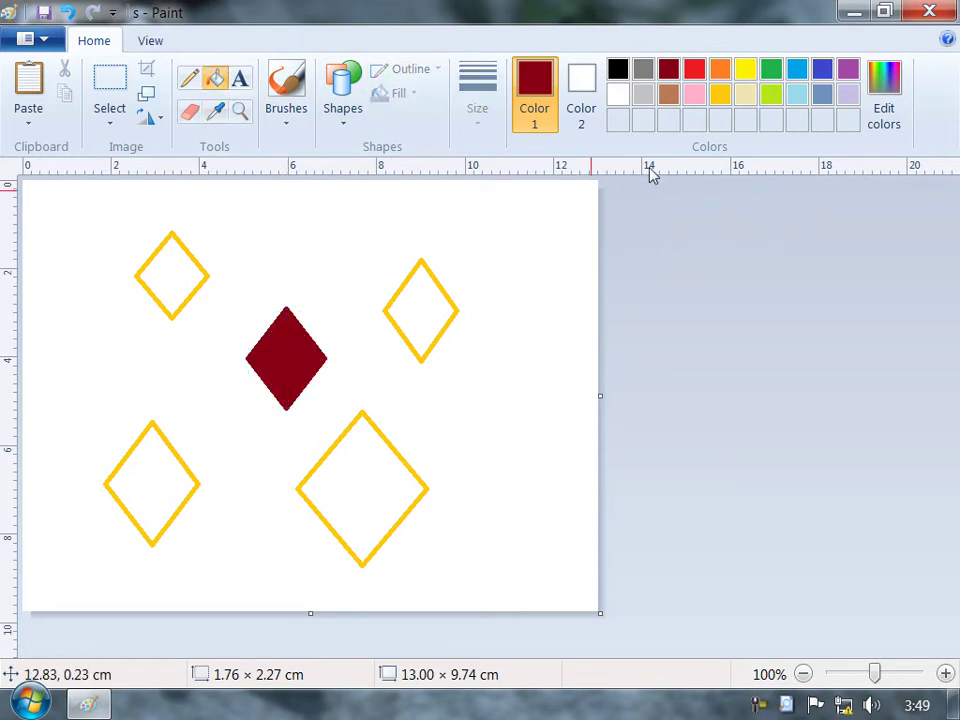
- Fill the upper-right diamond with lime, the largest diamond with light yellow and the lower-left diamond with indigo
click(770, 95)
right_click(792, 82)
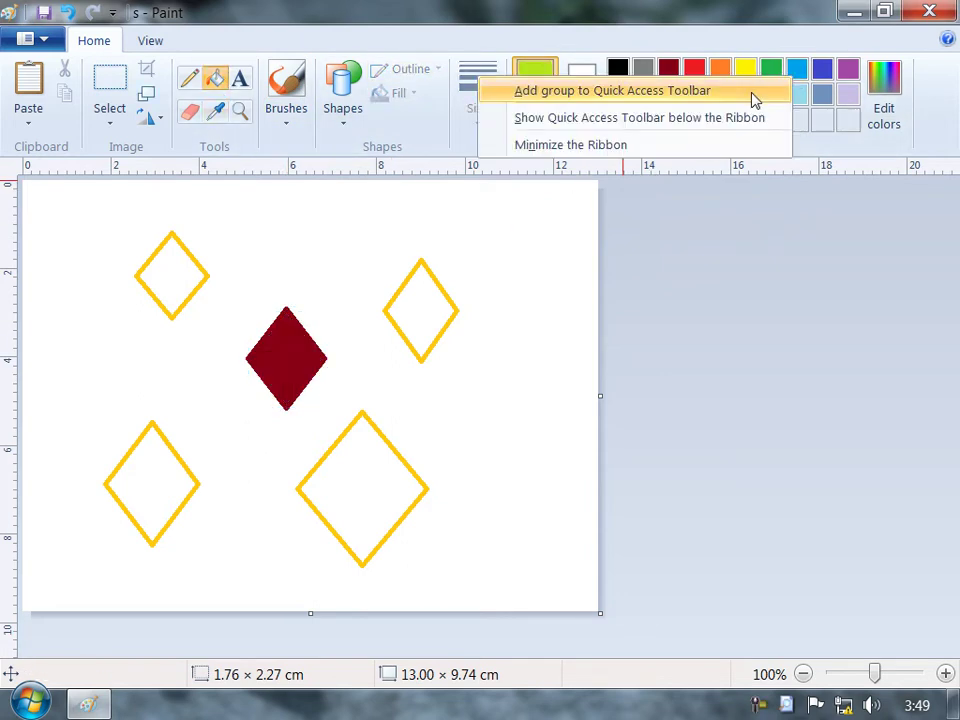
right_click(811, 66)
key(Escape)
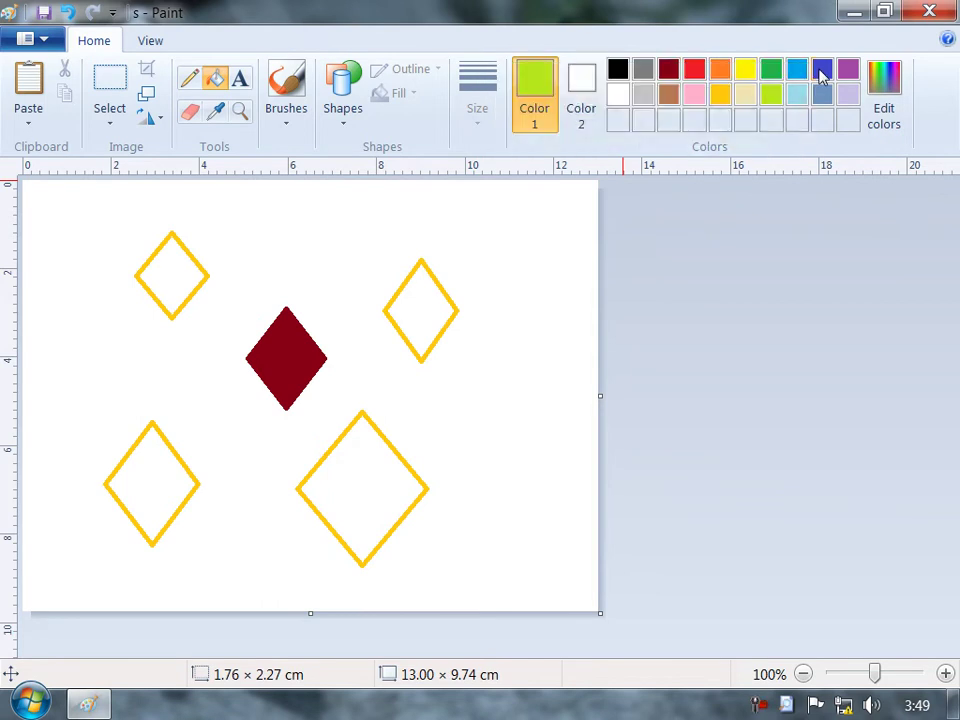
click(422, 300)
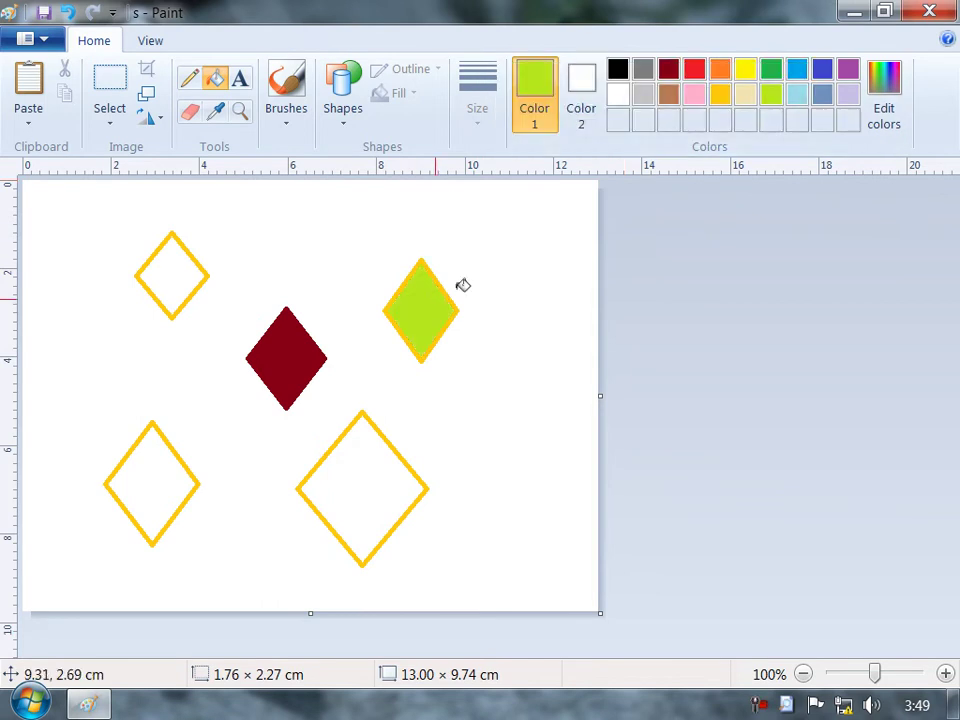
click(745, 94)
click(369, 465)
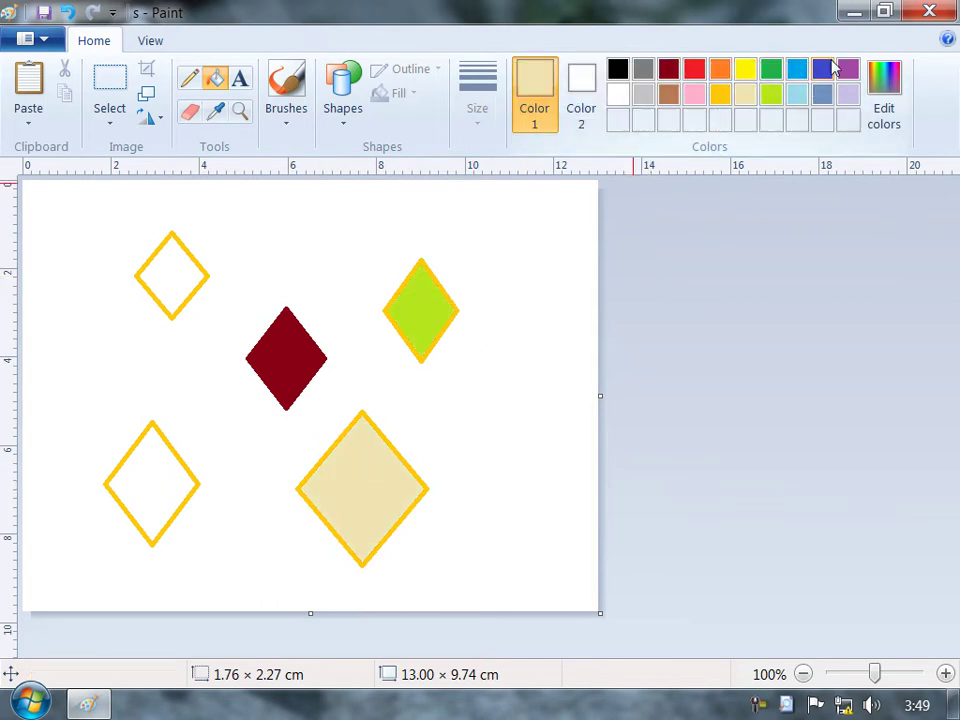
click(825, 68)
click(150, 465)
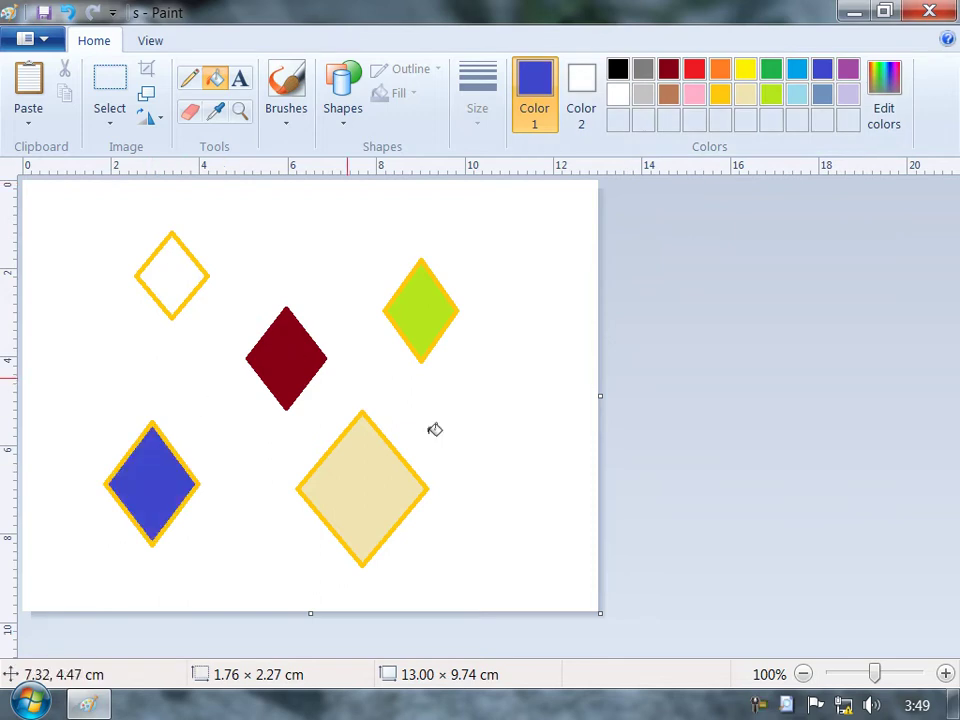
- Sample the dark red from the centre diamond with the Color picker and fill the upper-left diamond with it
click(218, 112)
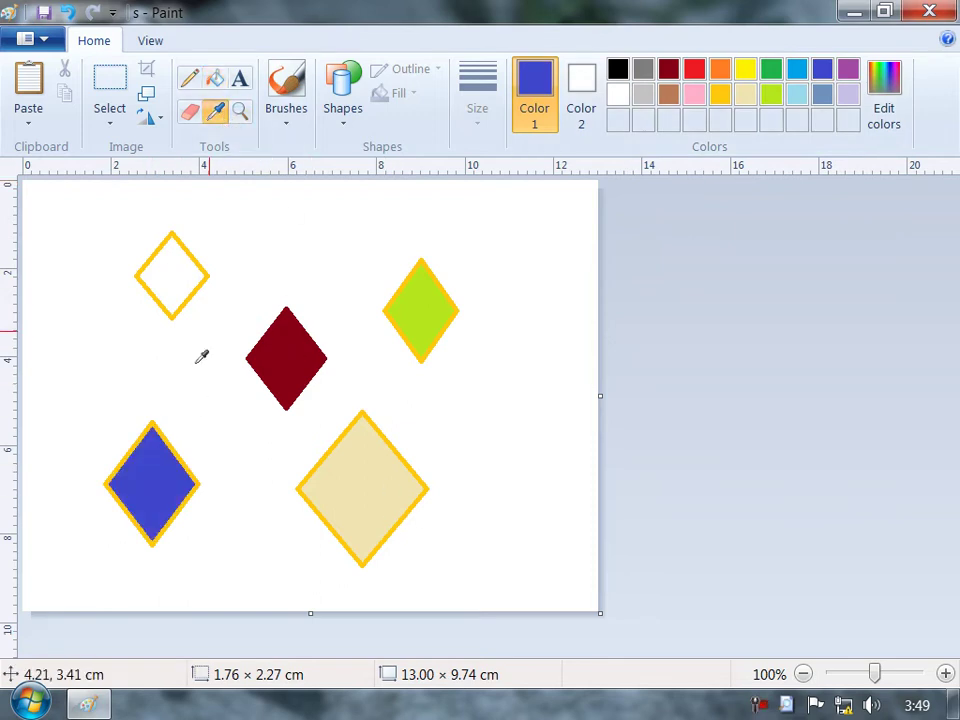
click(298, 344)
click(187, 269)
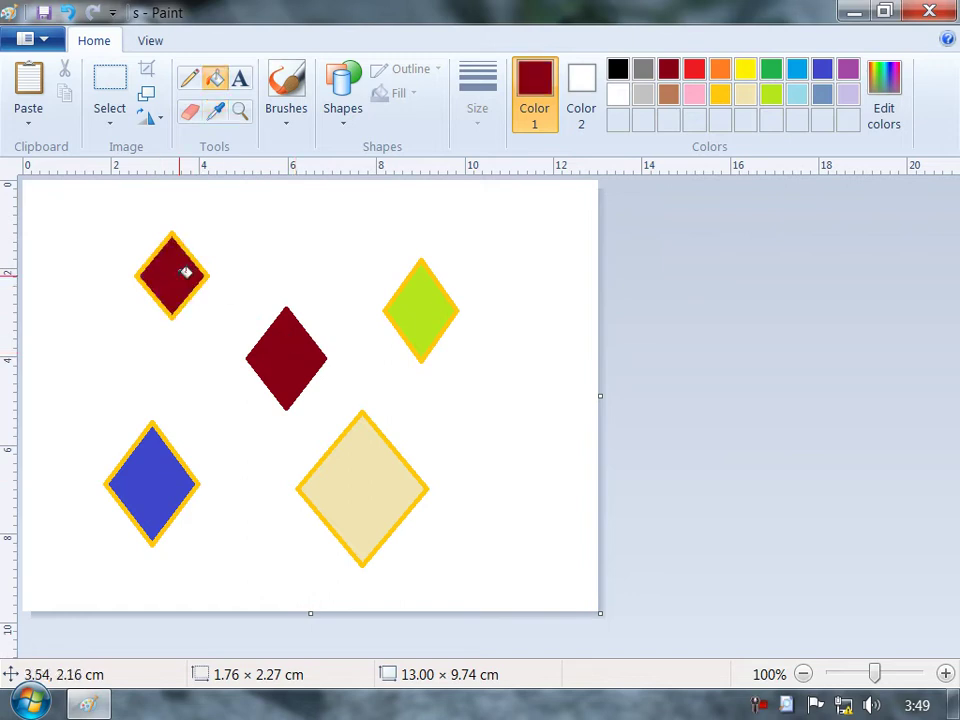
- Sample the light yellow from the largest diamond and fill the centre diamond with it
click(219, 113)
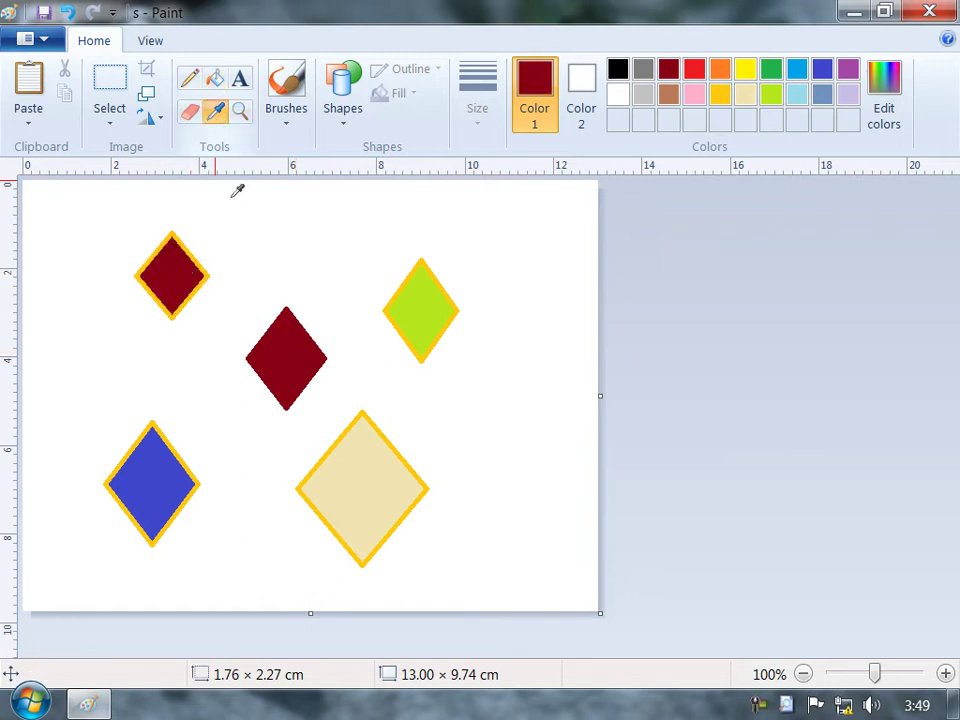
click(386, 518)
click(307, 356)
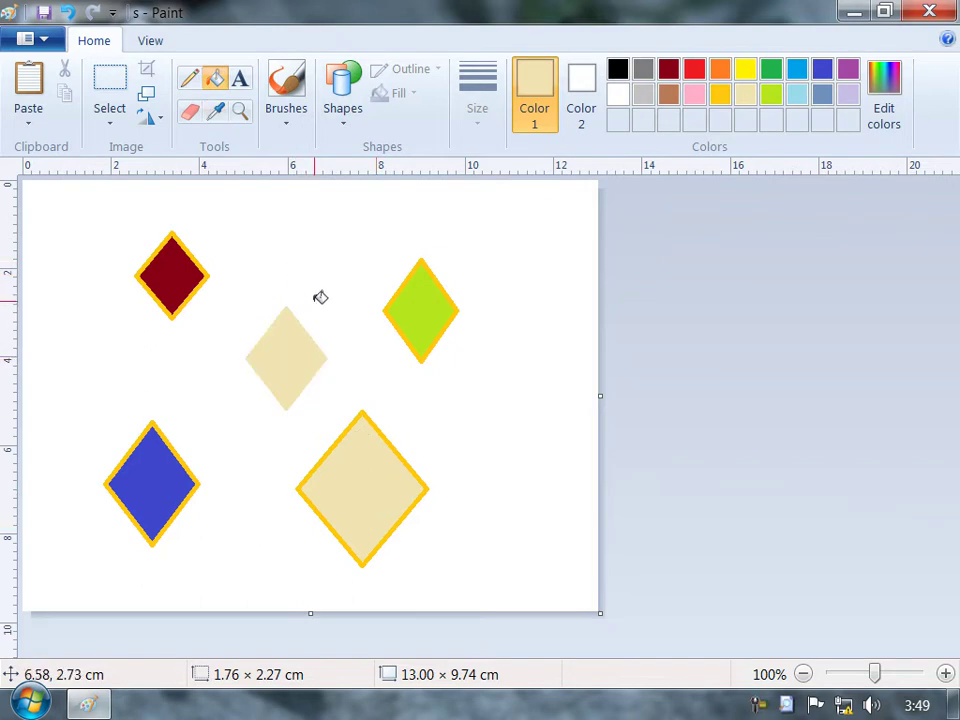
- Magnify the area around the centre diamond to 300% and return the view to 100%
click(245, 112)
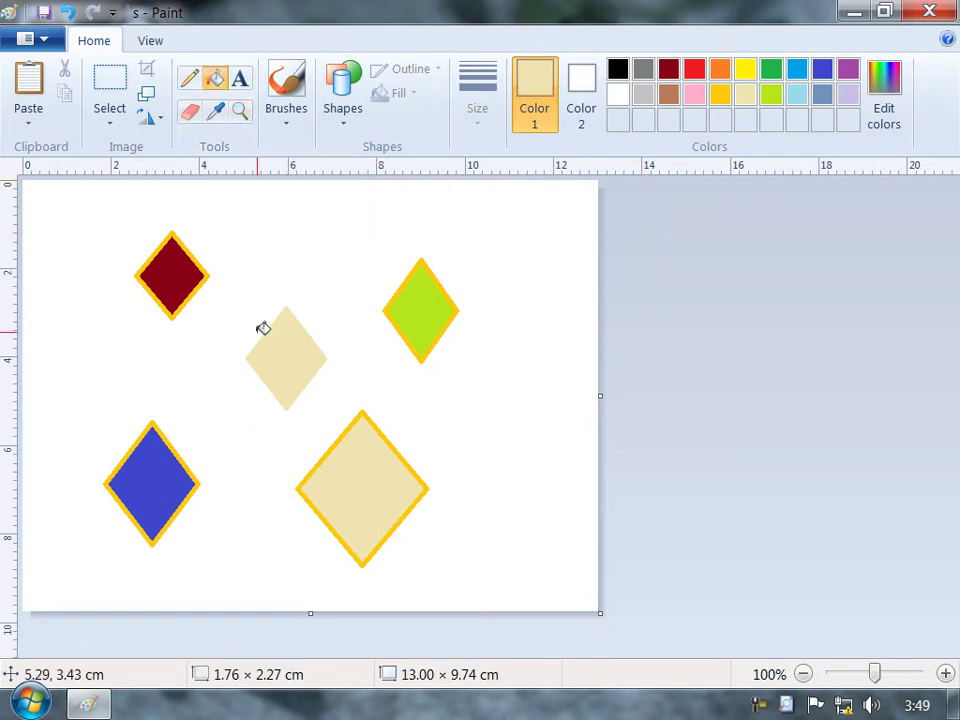
click(241, 111)
click(291, 362)
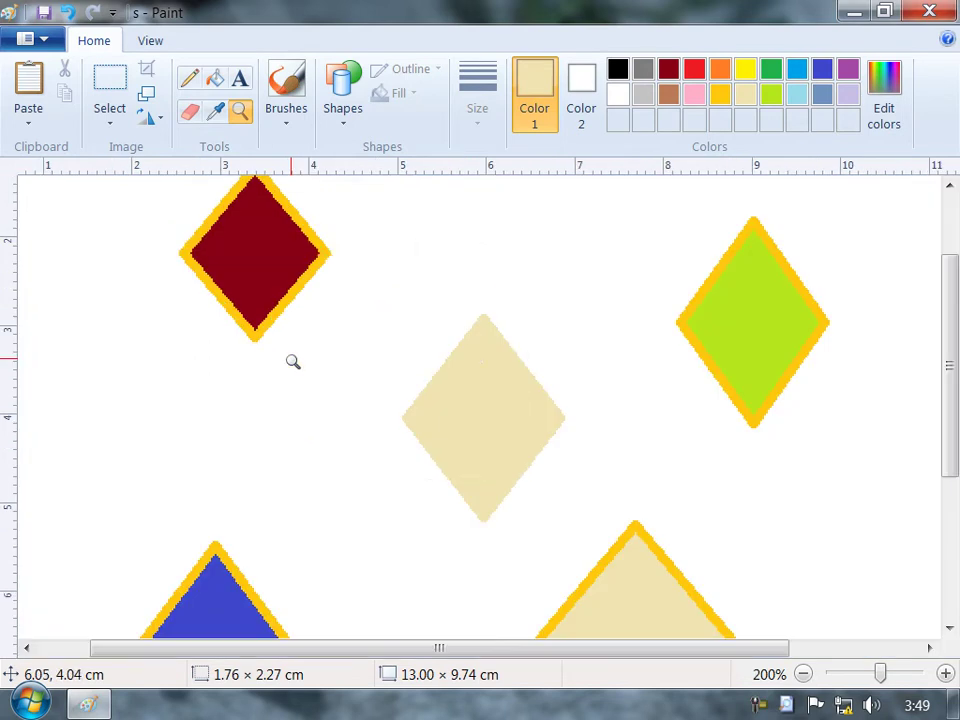
click(293, 362)
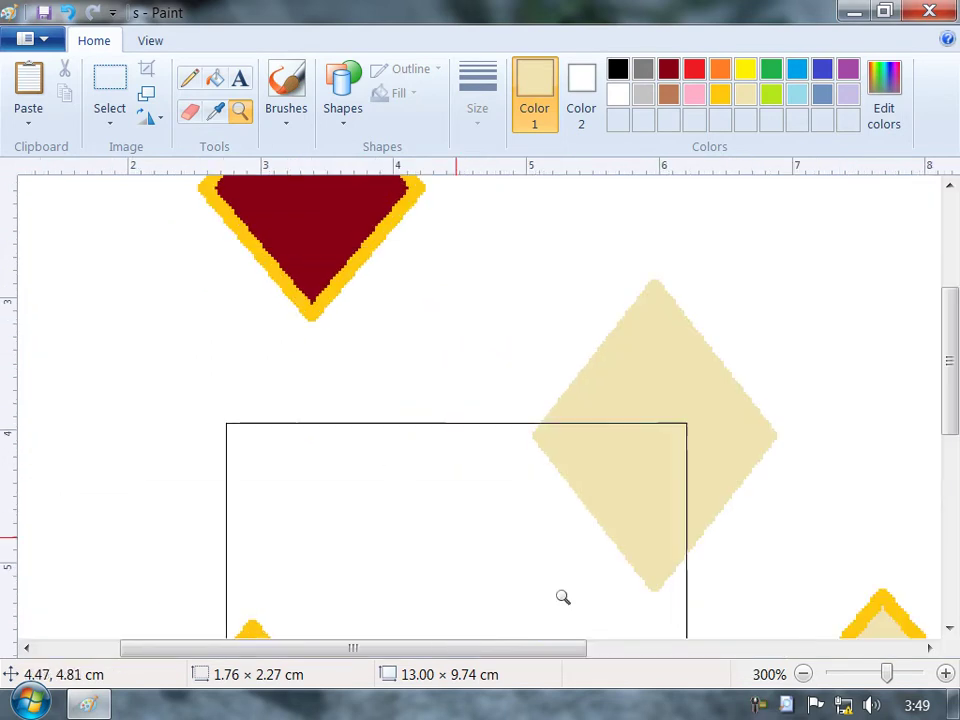
drag(876, 683, 873, 679)
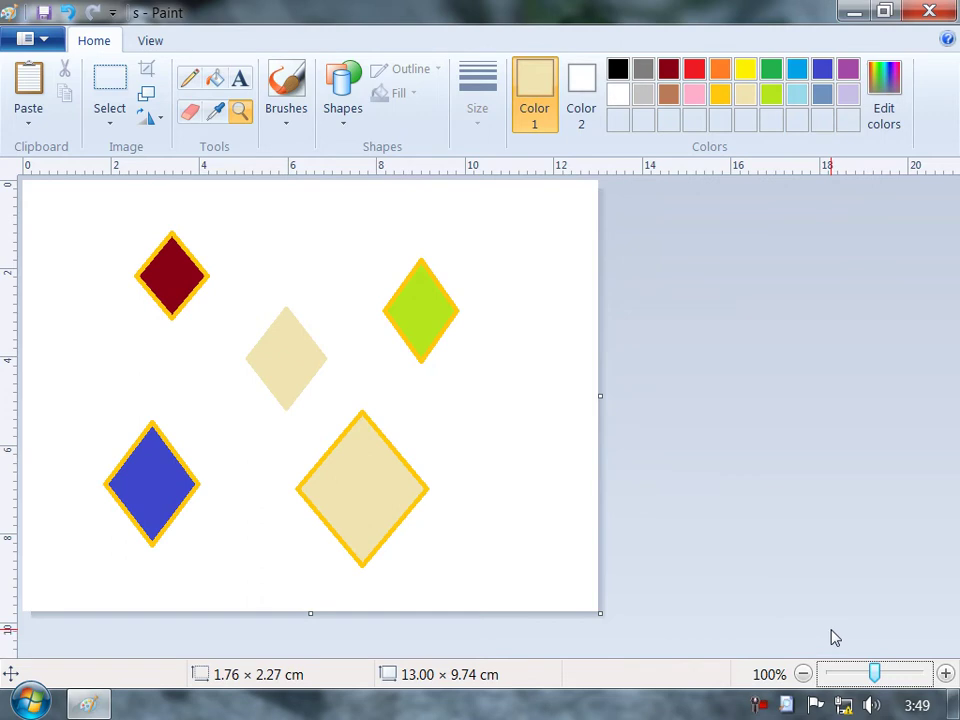
- Paint several light yellow strokes across and around the diamonds with the Crayon brush, and undo the last stroke
click(286, 124)
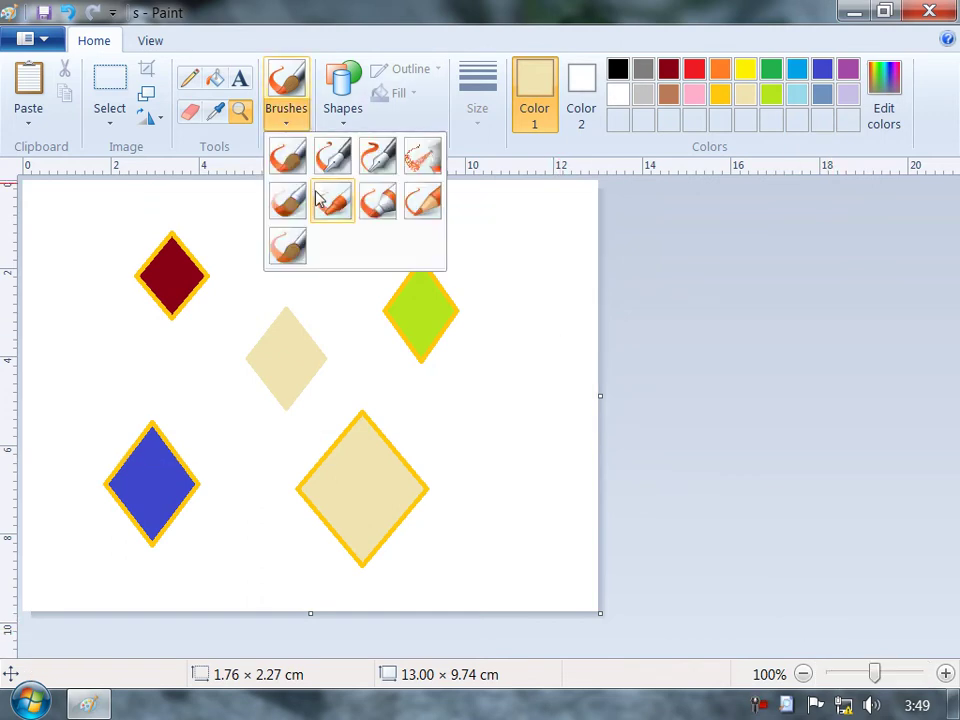
click(348, 199)
mouse_move(330, 235)
mouse_down()
mouse_move(452, 222)
mouse_move(240, 430)
mouse_move(292, 553)
mouse_up()
drag(161, 309, 231, 396)
mouse_move(148, 425)
mouse_down()
mouse_move(172, 491)
mouse_move(79, 486)
mouse_up()
click(195, 255)
key(ctrl+z)
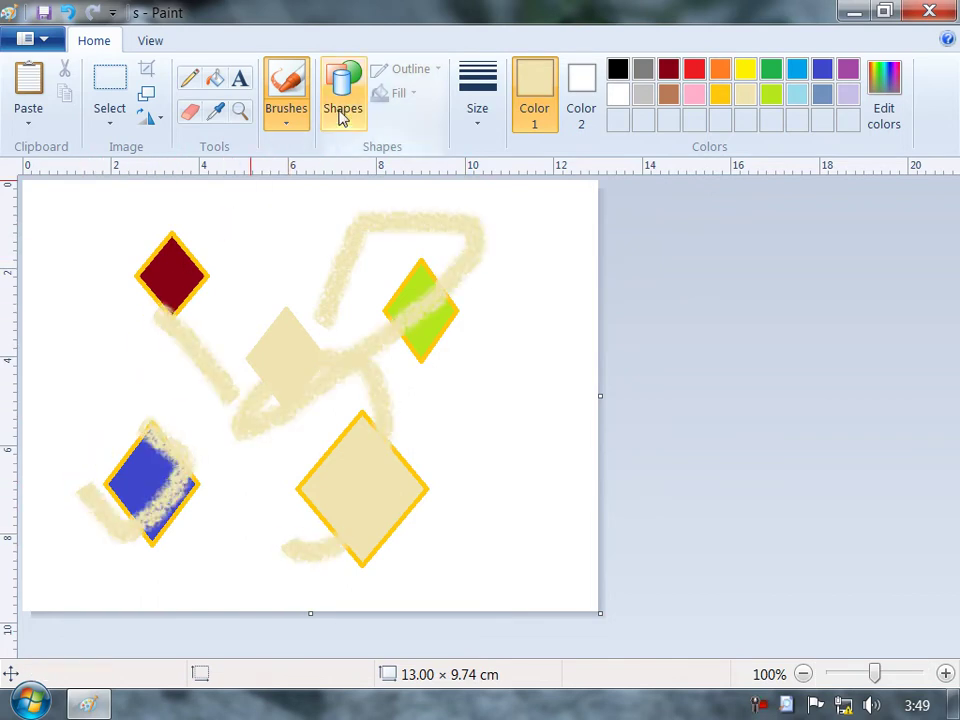
- Draw a cloud callout about 5.6 × 6.2 cm over the centre of the canvas with a solid red outline
click(338, 108)
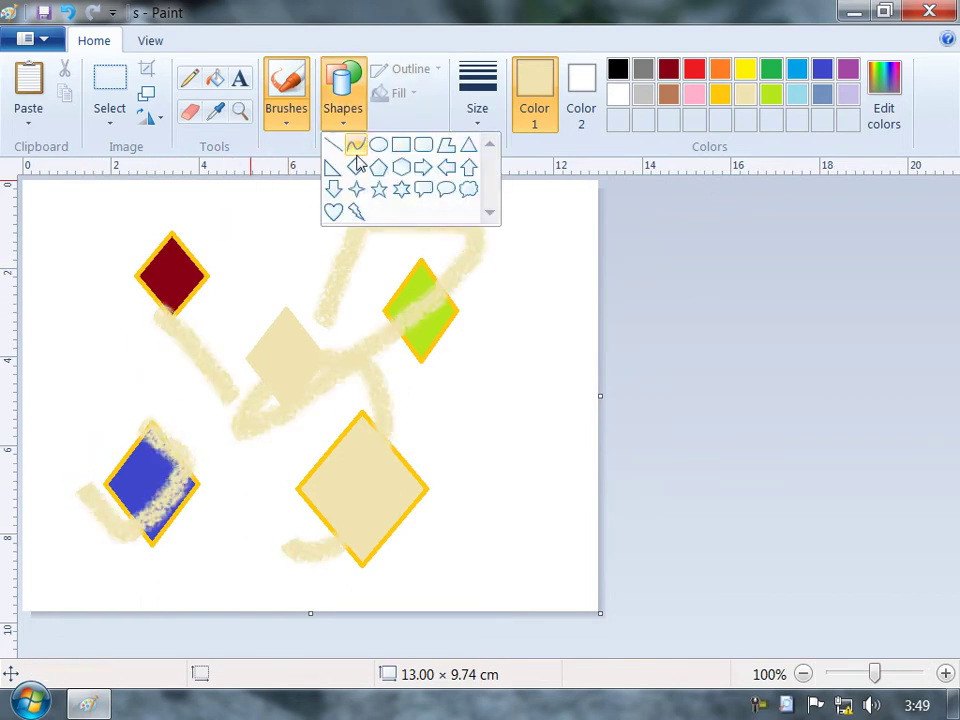
click(468, 190)
drag(238, 241, 481, 514)
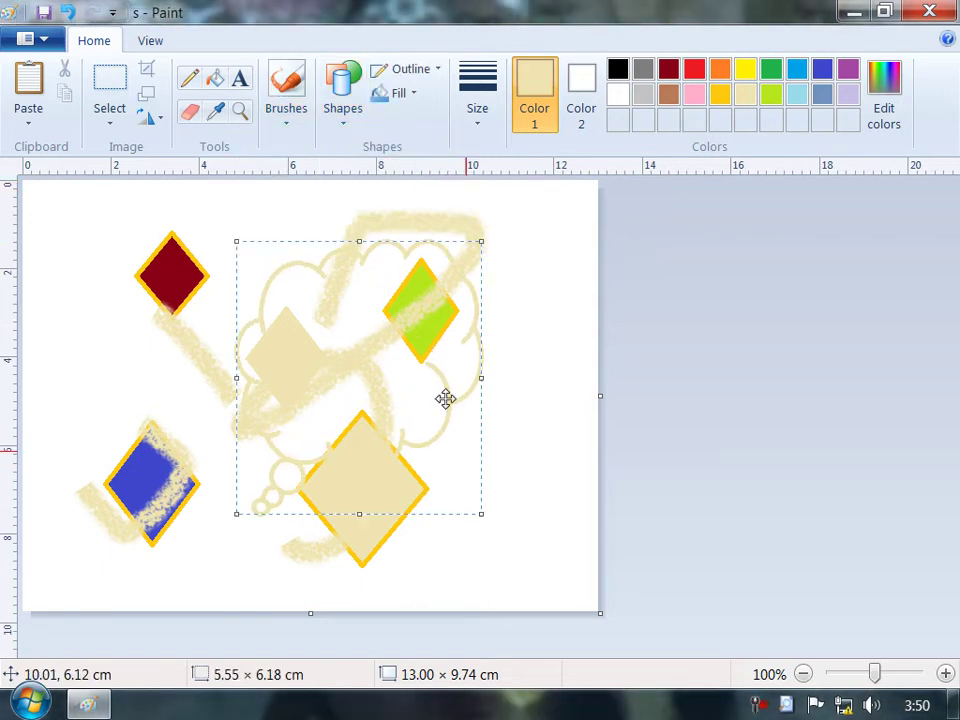
click(436, 72)
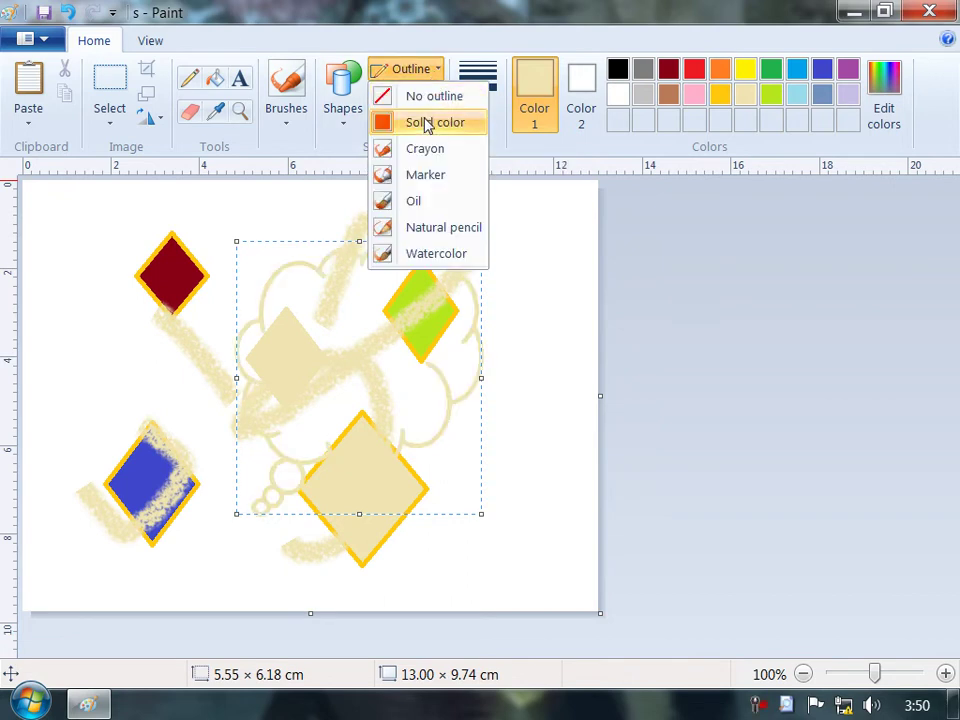
click(428, 123)
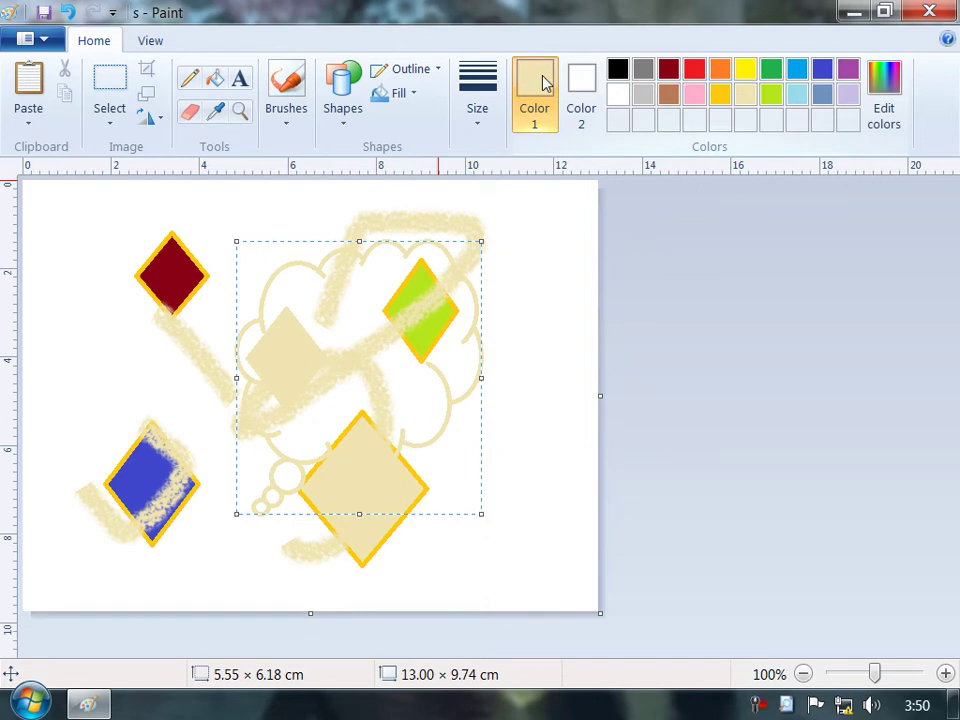
click(697, 68)
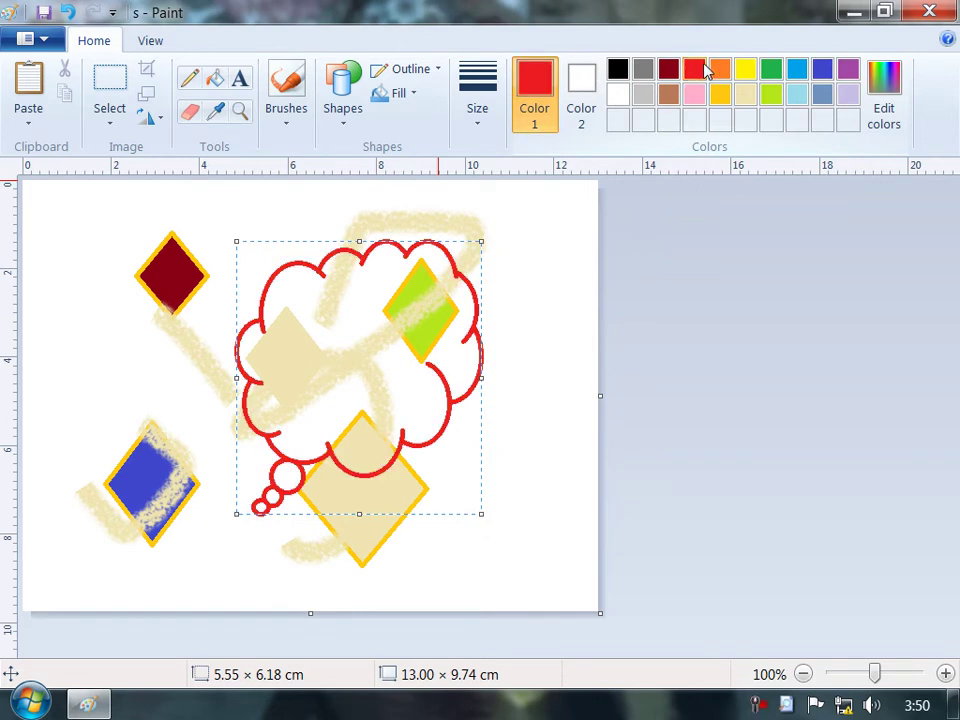
- Set Color 2 to green and give the cloud callout a solid colour fill, keeping its solid outline
click(582, 80)
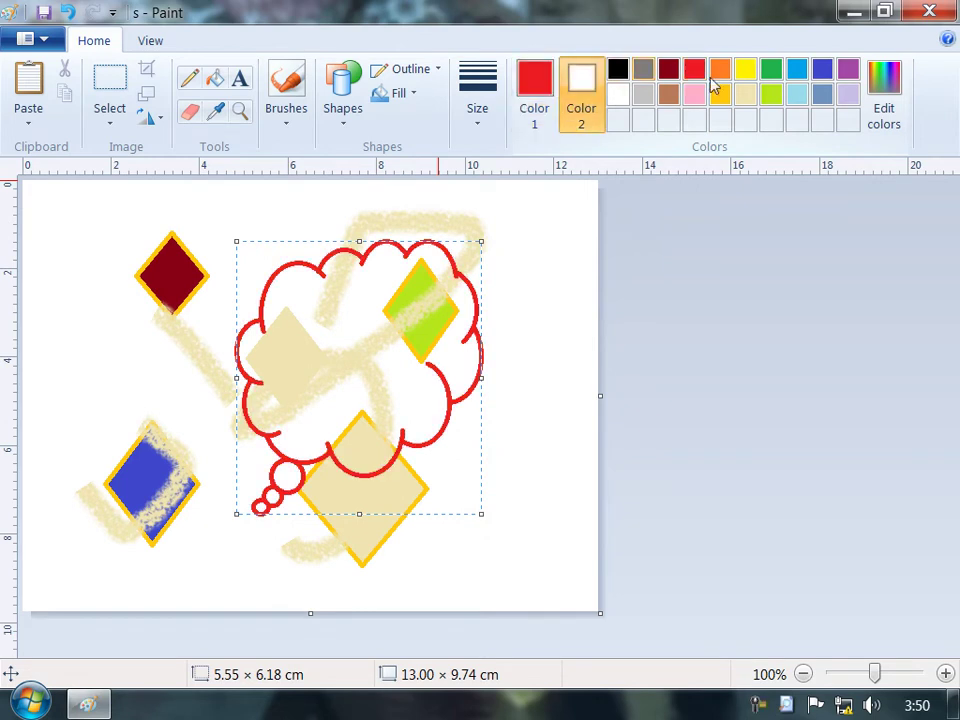
click(768, 70)
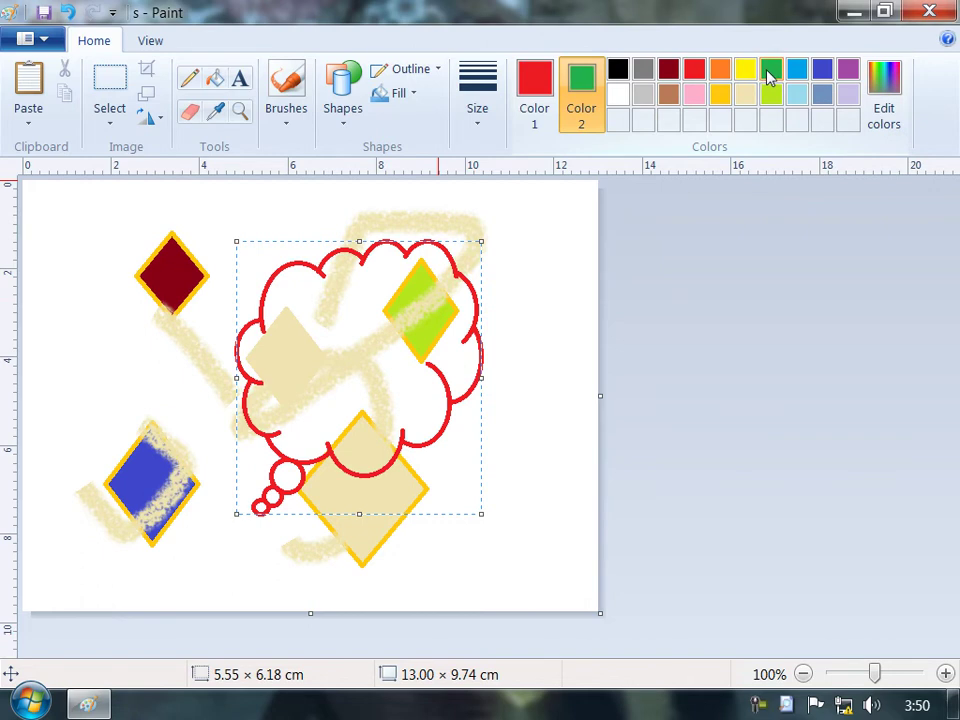
click(346, 120)
click(418, 70)
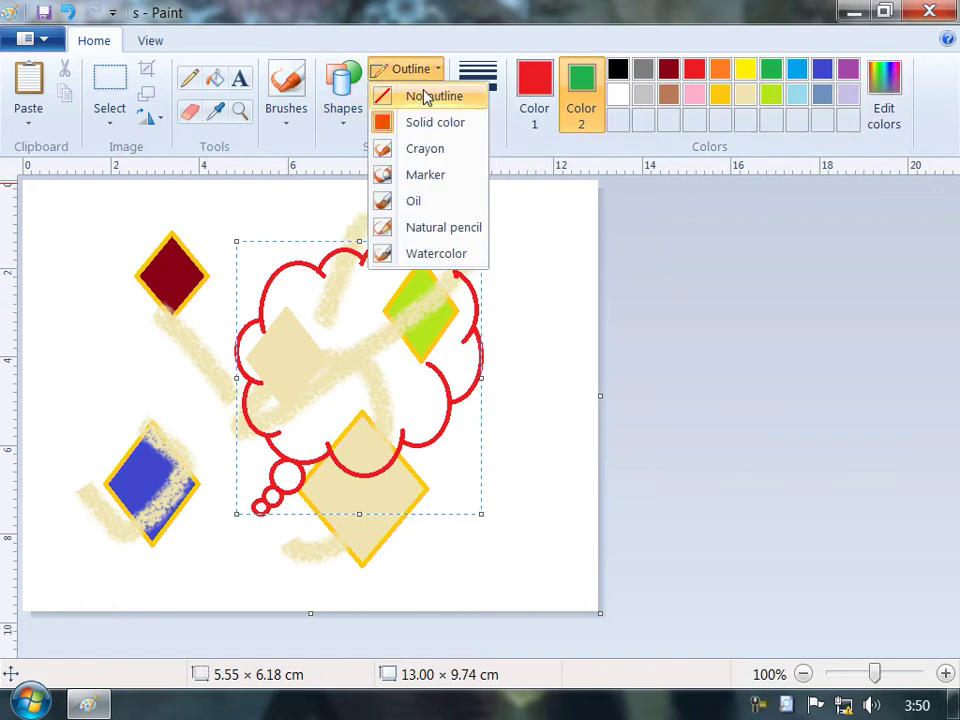
click(414, 124)
click(413, 93)
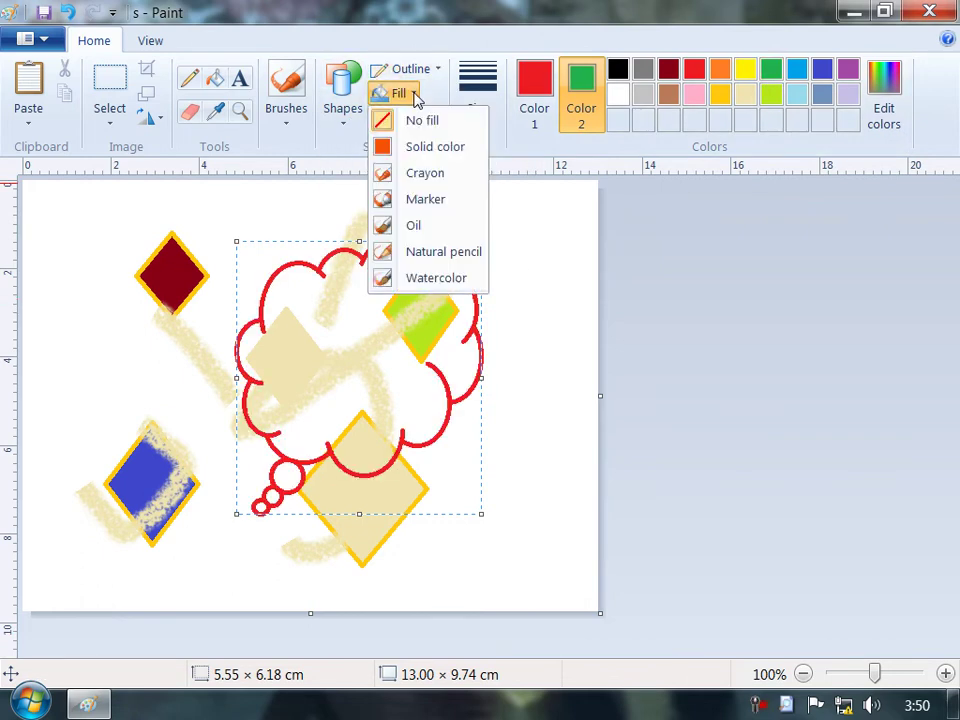
click(418, 150)
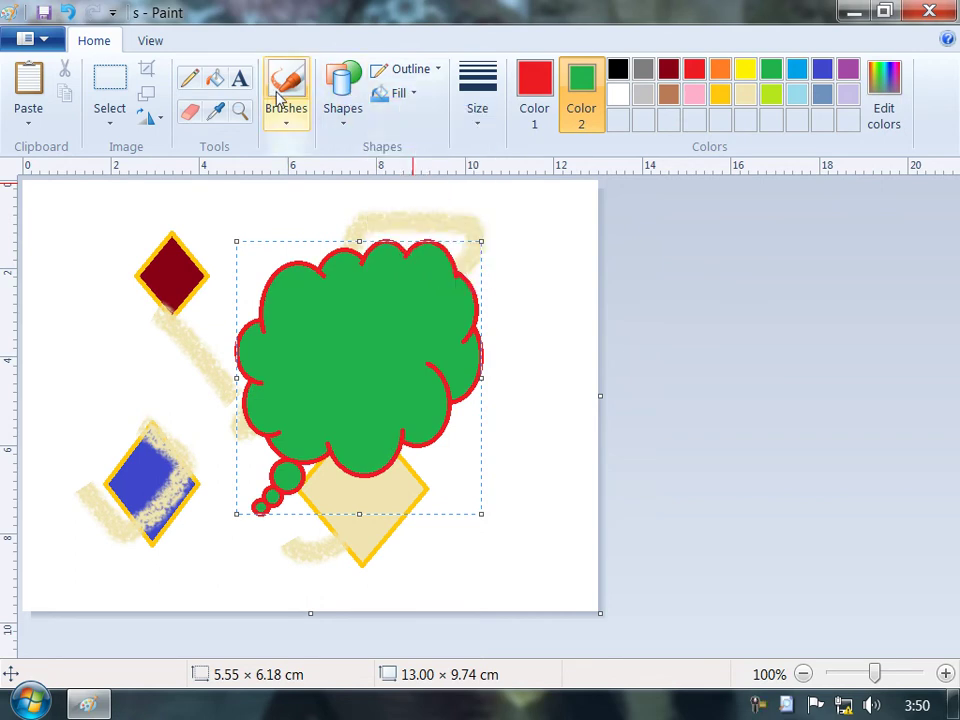
- Draw a diamond about 1.8 × 3.1 cm beside the dark red diamond, with the current red outline and green fill
click(341, 105)
click(355, 168)
drag(71, 276, 146, 411)
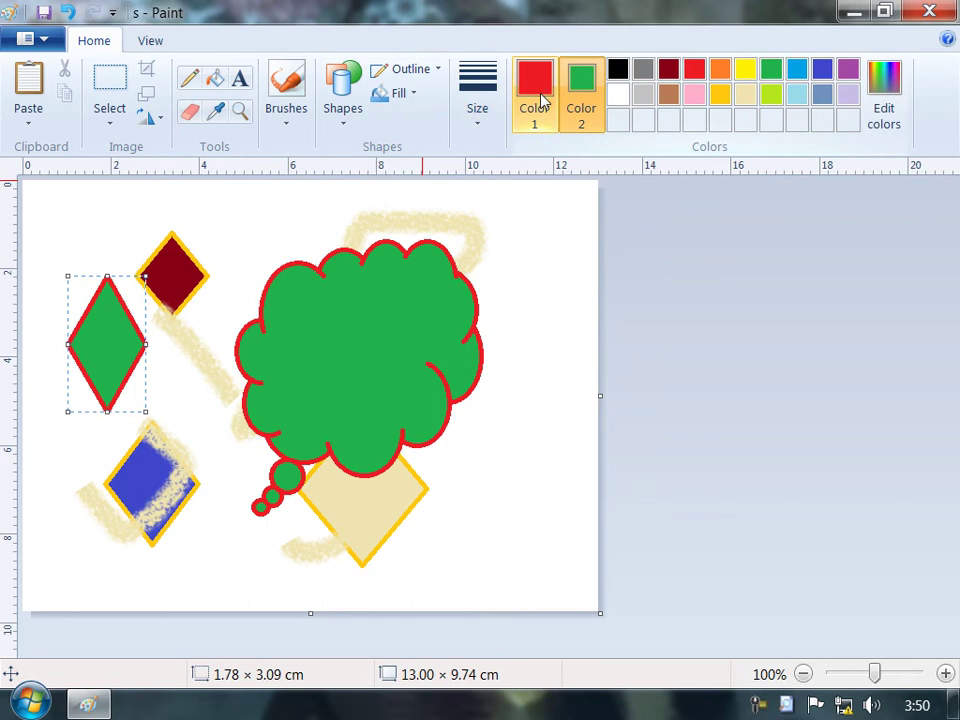
click(578, 105)
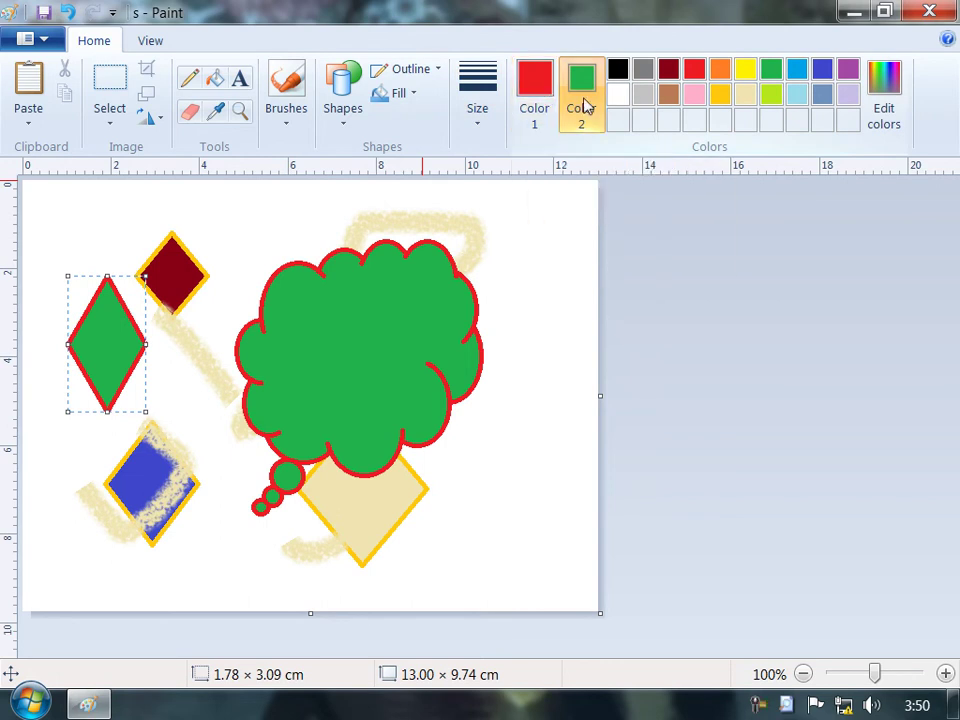
- Change the new diamond's outline to Crayon and its fill to Natural pencil
click(398, 77)
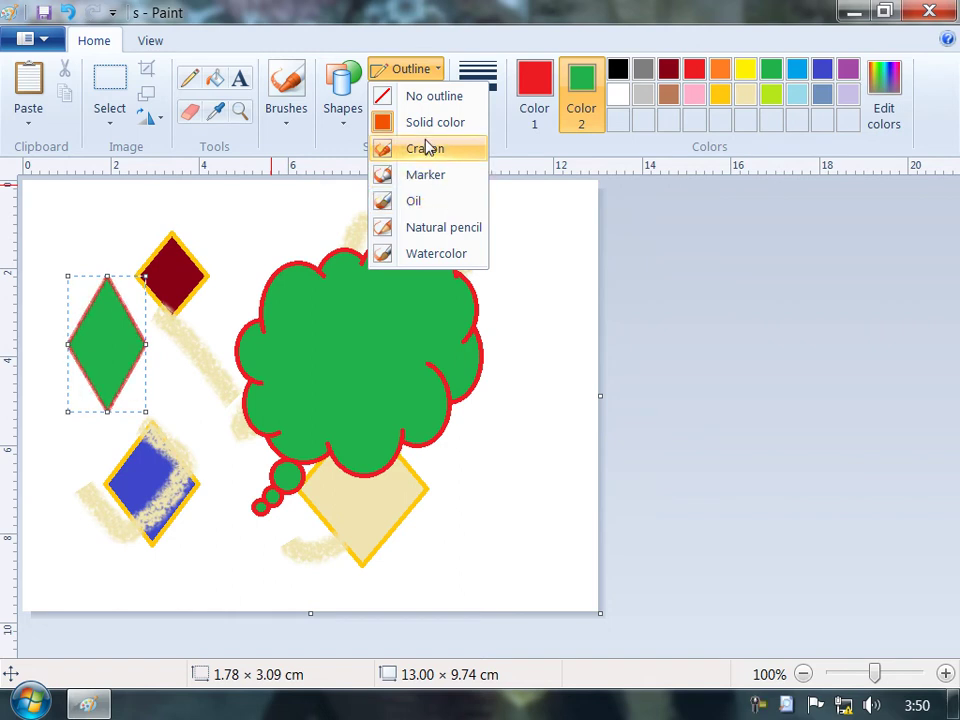
click(426, 148)
click(393, 93)
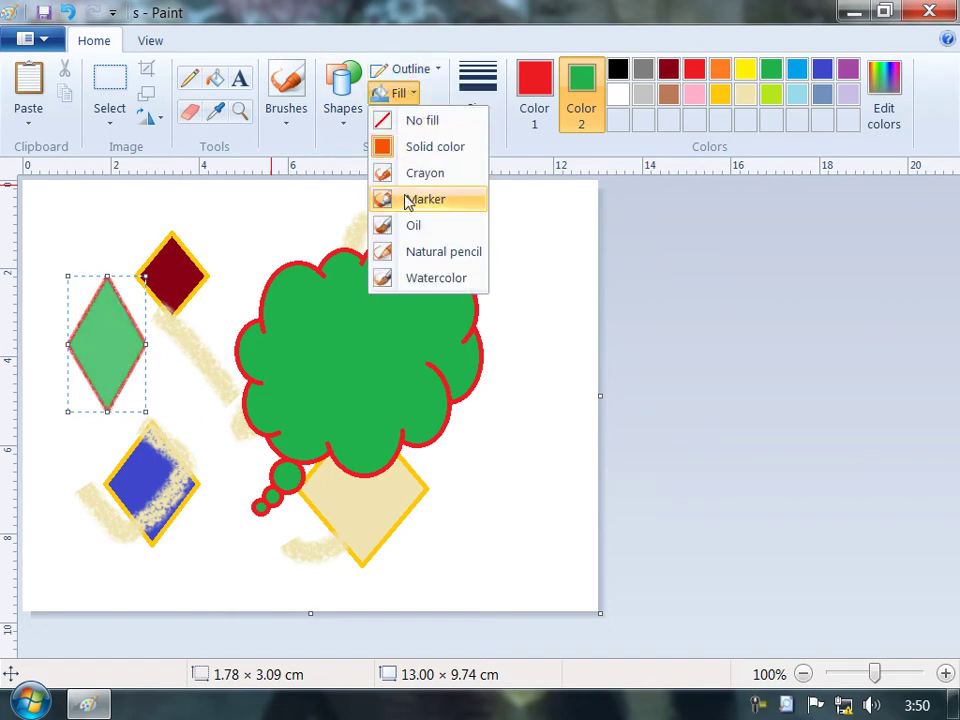
click(385, 251)
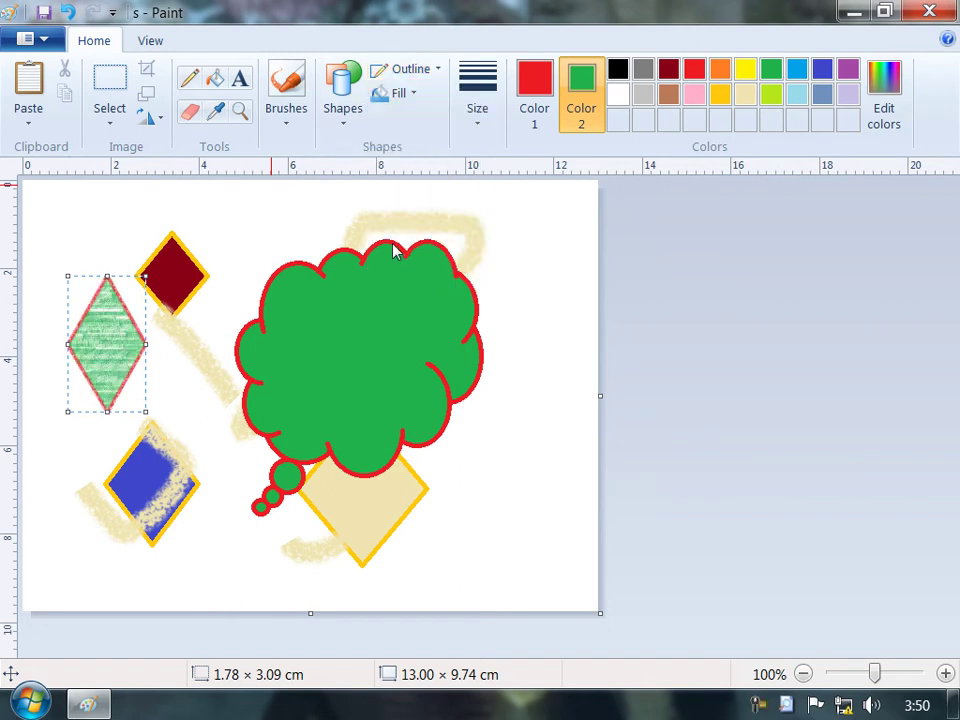
click(405, 69)
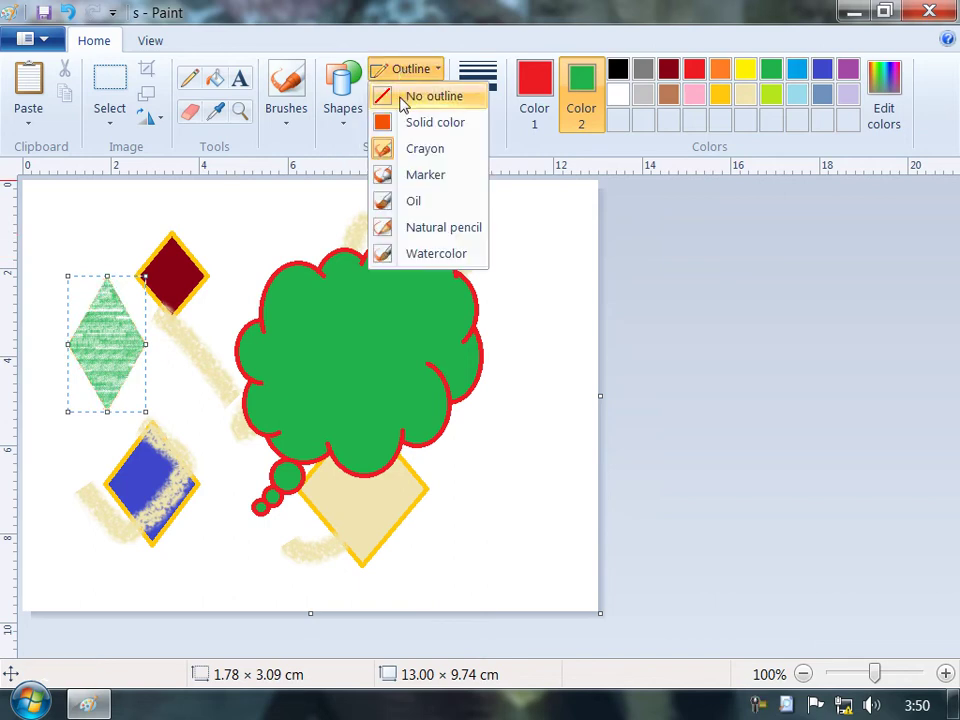
click(412, 68)
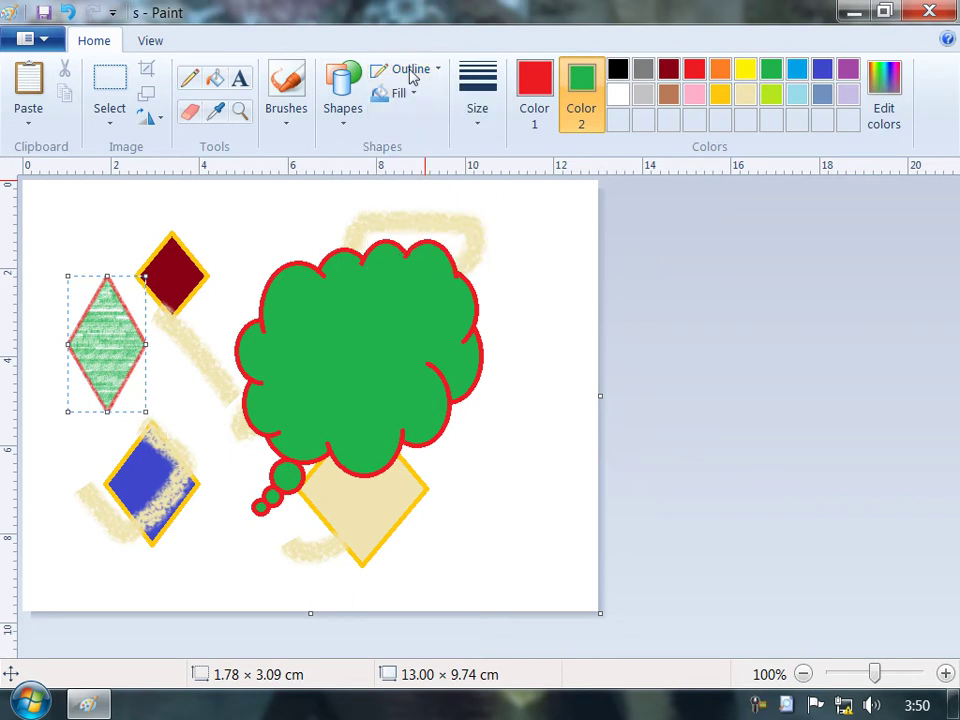
click(403, 94)
click(476, 15)
- Give the selected diamond's outline the thickest line size and recolour it green through Color 1
click(536, 124)
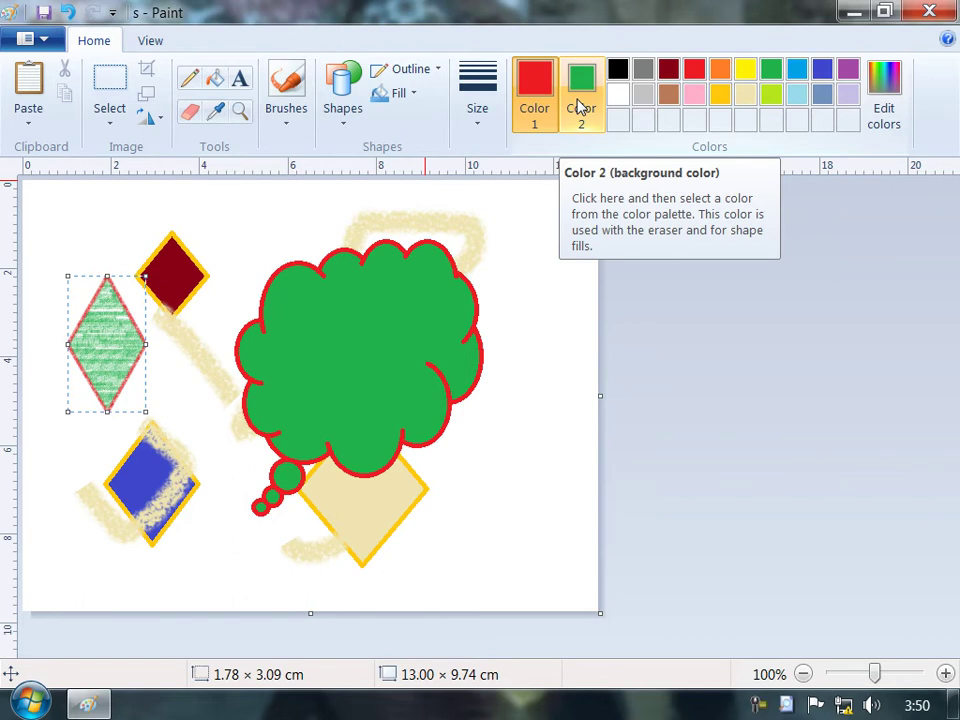
click(490, 128)
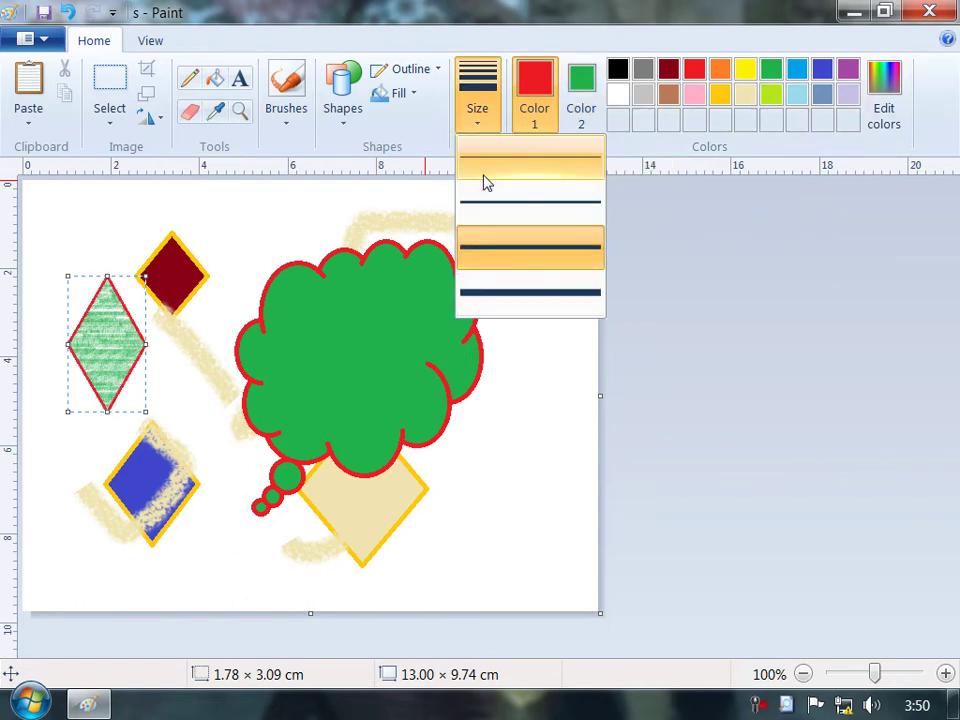
click(491, 293)
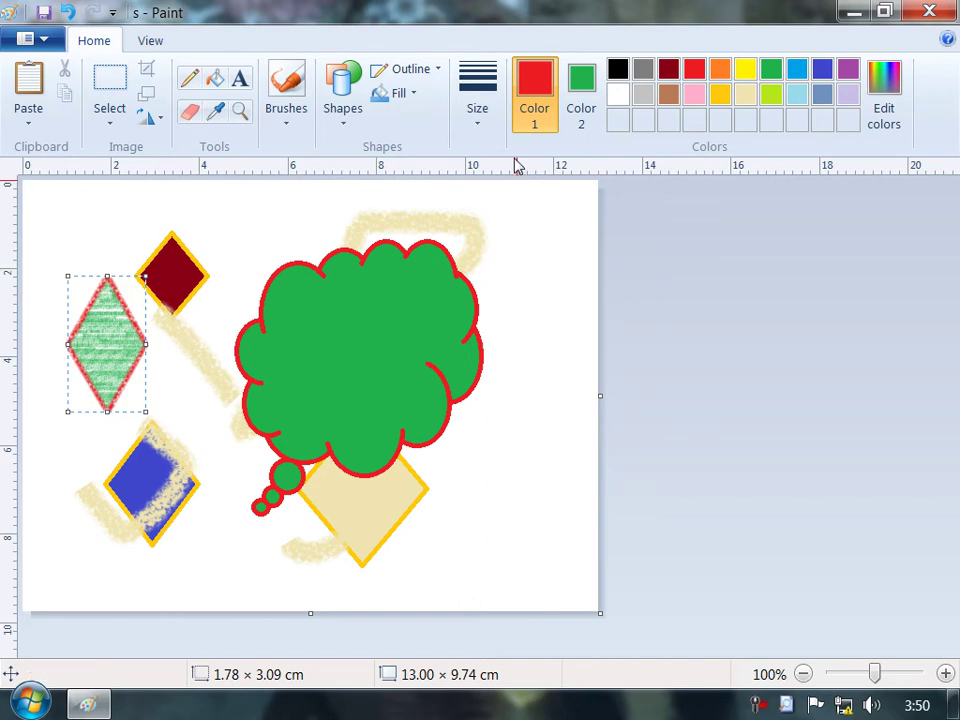
click(798, 72)
click(771, 68)
- Define a purple custom colour with red 71, green 49 and blue 162, add it to the custom colours and apply it to the outline
click(884, 90)
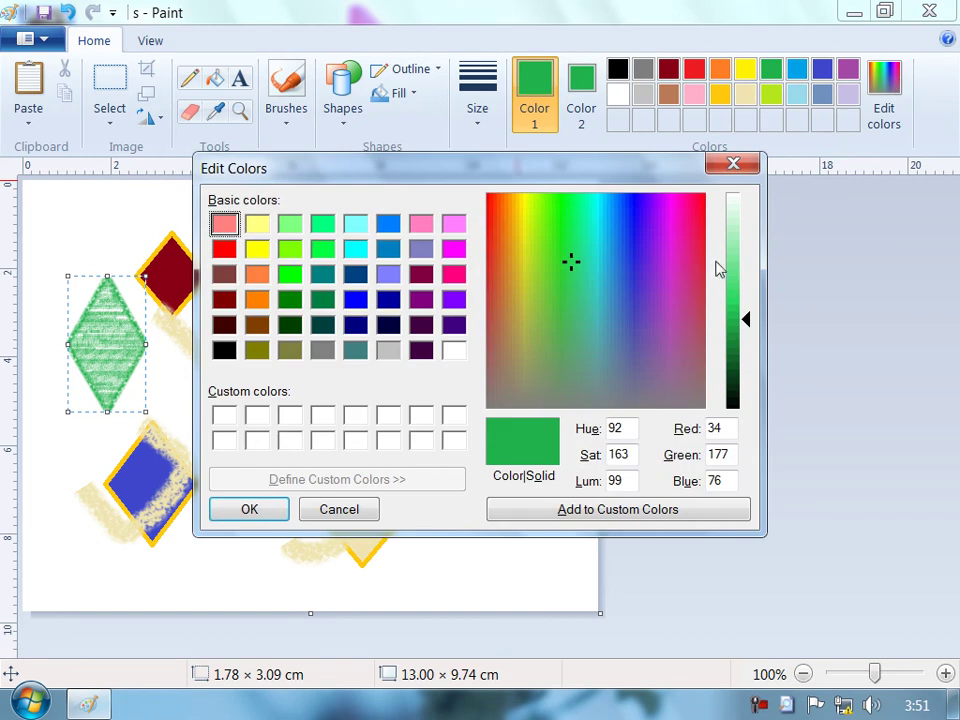
click(640, 292)
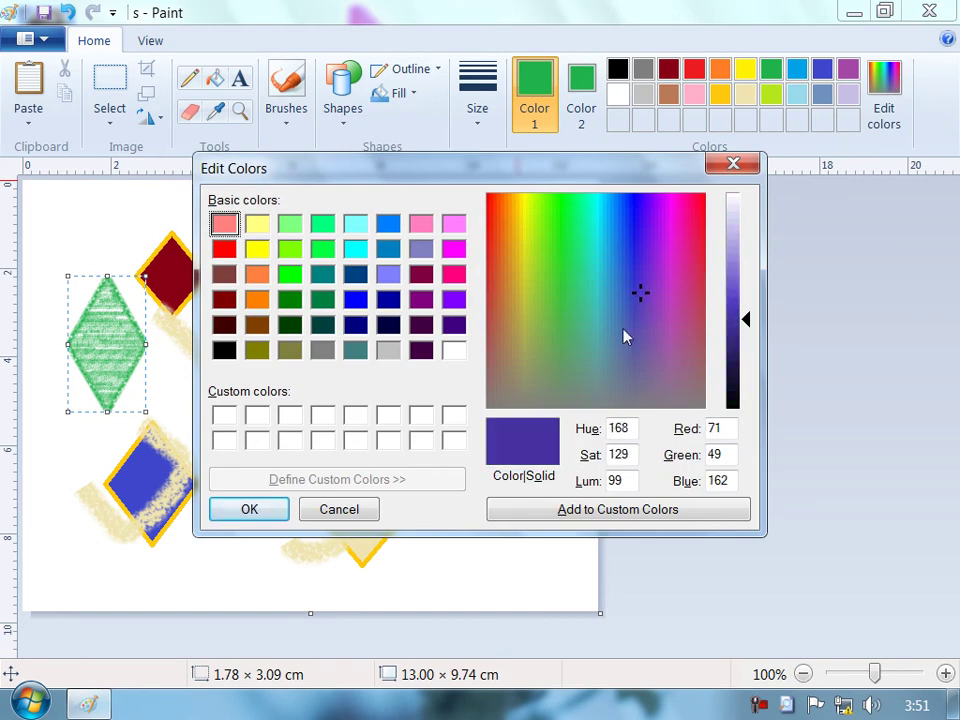
click(556, 509)
click(257, 509)
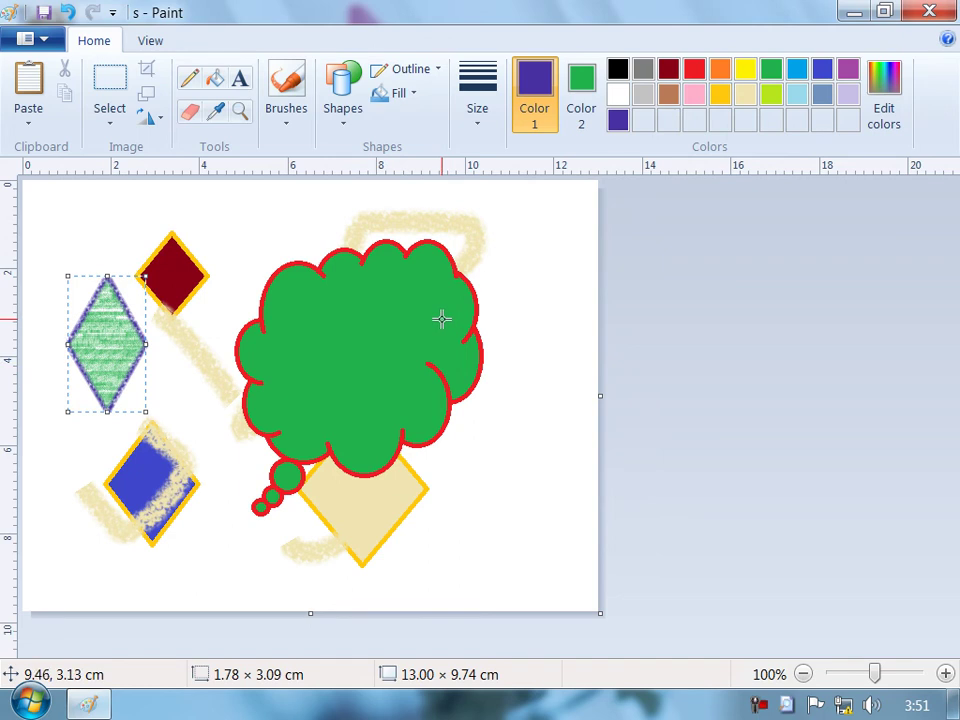
- Delete the whole drawing and start a new picture without saving the old one
key(ctrl+a)
key(Delete)
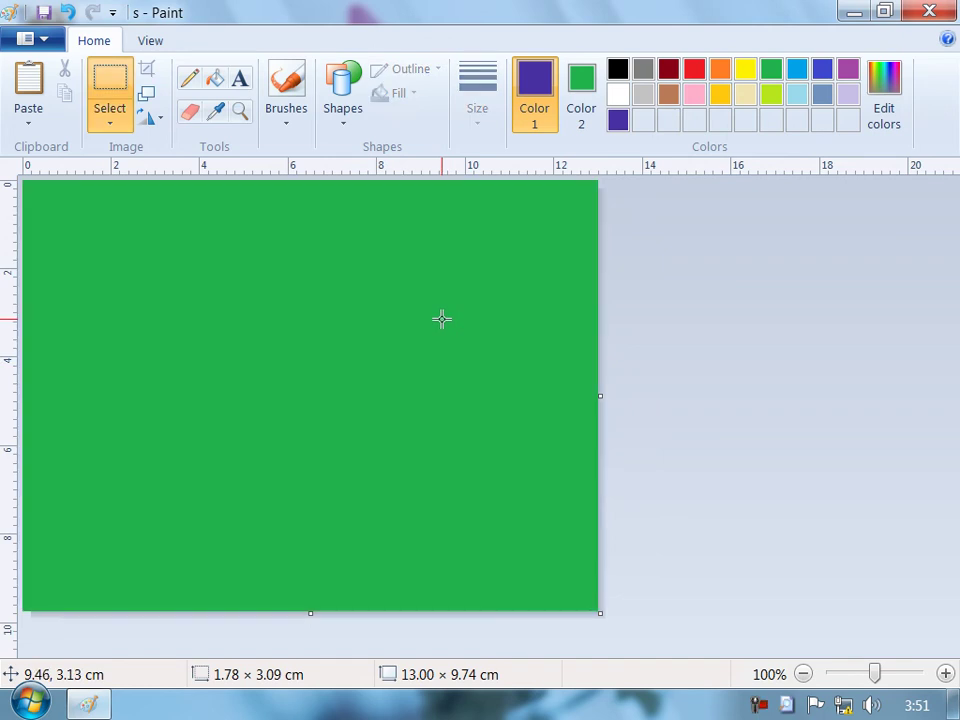
key(ctrl+n)
key(Tab)
key(Return)
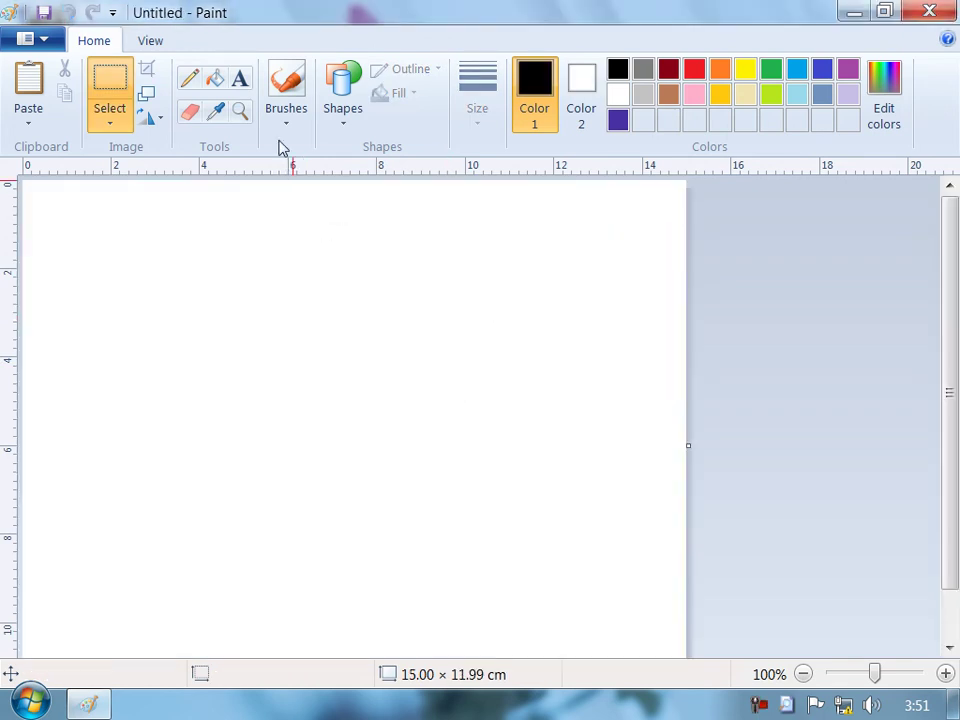
- Draw four separate black diamonds on the blank canvas, the lower-left one about 3.1 × 3.2 cm
click(334, 126)
click(359, 170)
drag(253, 244, 377, 373)
mouse_move(381, 279)
mouse_down()
mouse_move(495, 396)
mouse_move(540, 459)
mouse_up()
drag(429, 493, 527, 617)
drag(239, 486, 373, 624)
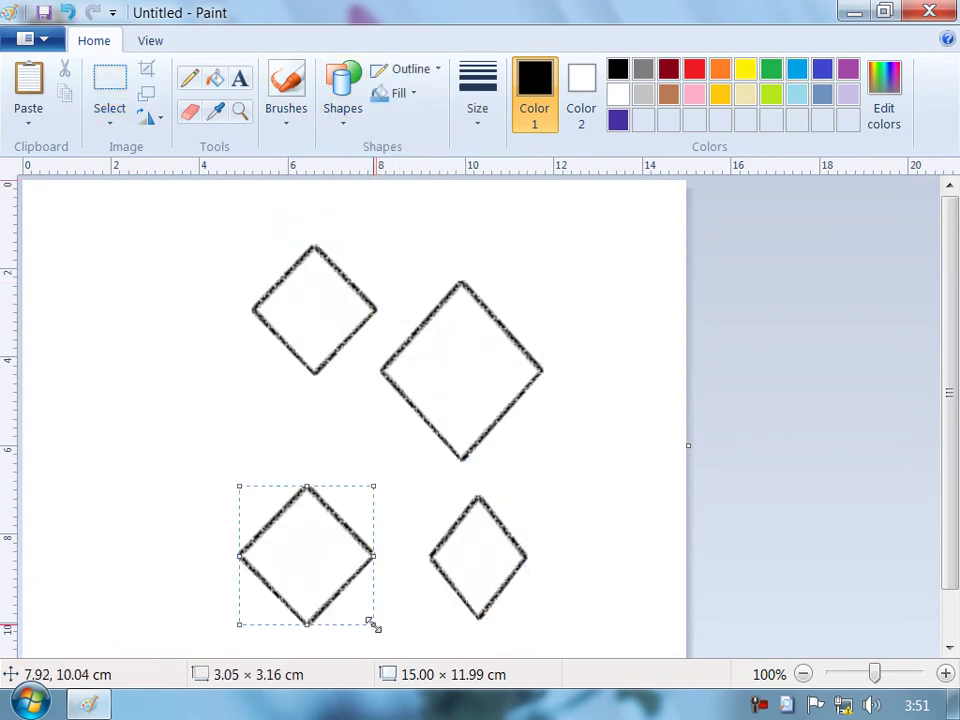
- Recolour the lower-left diamond with red as Color 1 for the outline and green as Color 2 for the fill
click(694, 70)
click(590, 82)
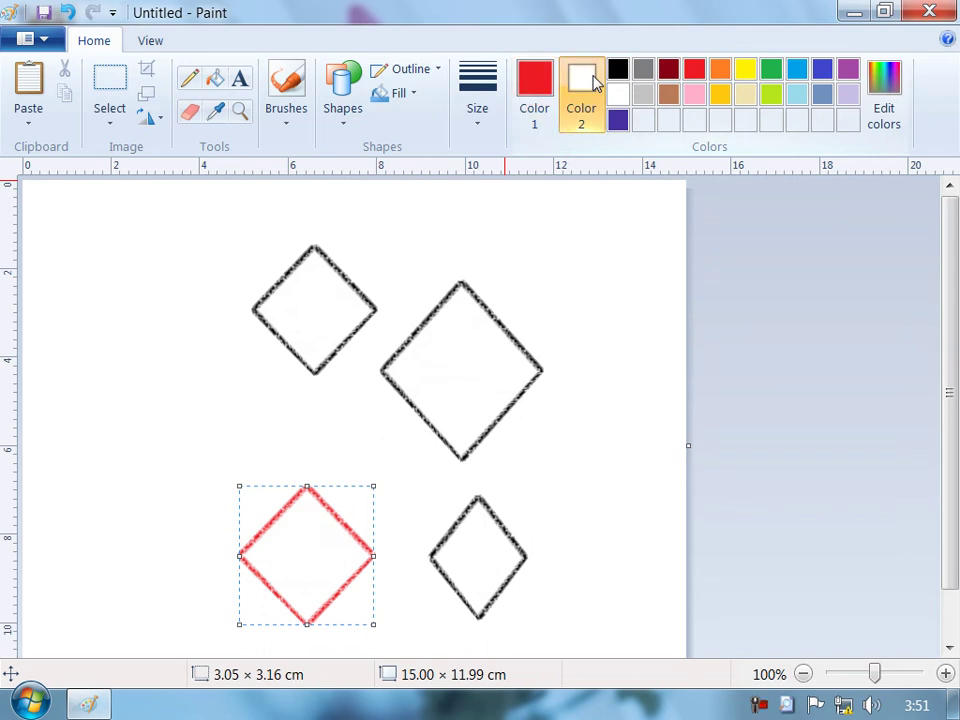
right_click(592, 81)
click(697, 70)
click(770, 70)
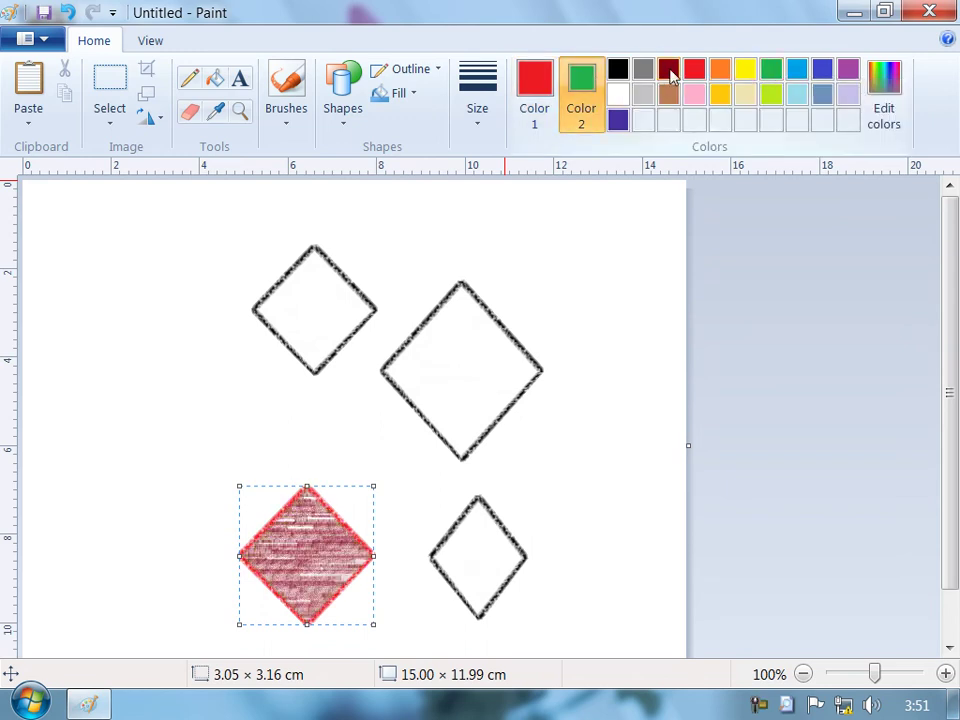
right_click(686, 72)
click(594, 90)
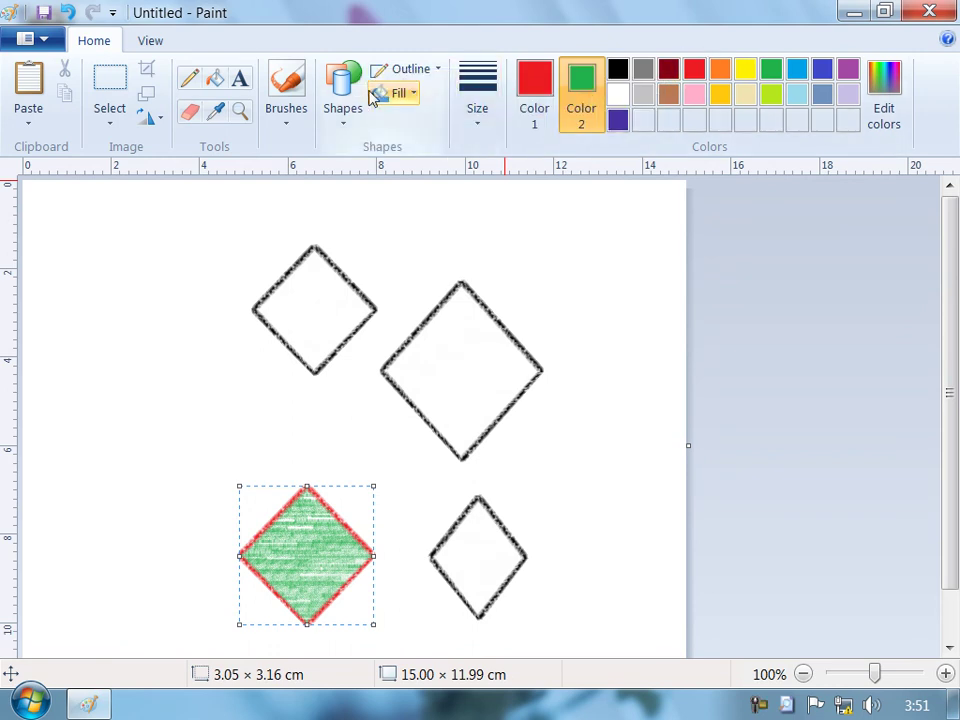
- Use the Fill tool with red Color 1 inside the upper-left diamond and green Color 2 inside the largest diamond
click(228, 88)
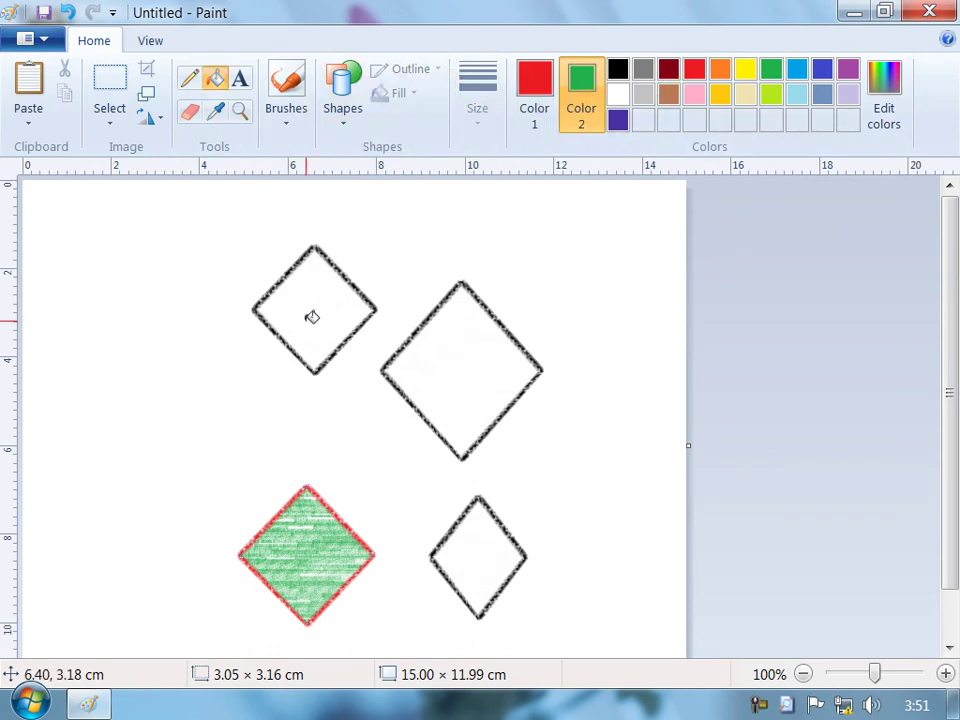
click(309, 320)
right_click(443, 340)
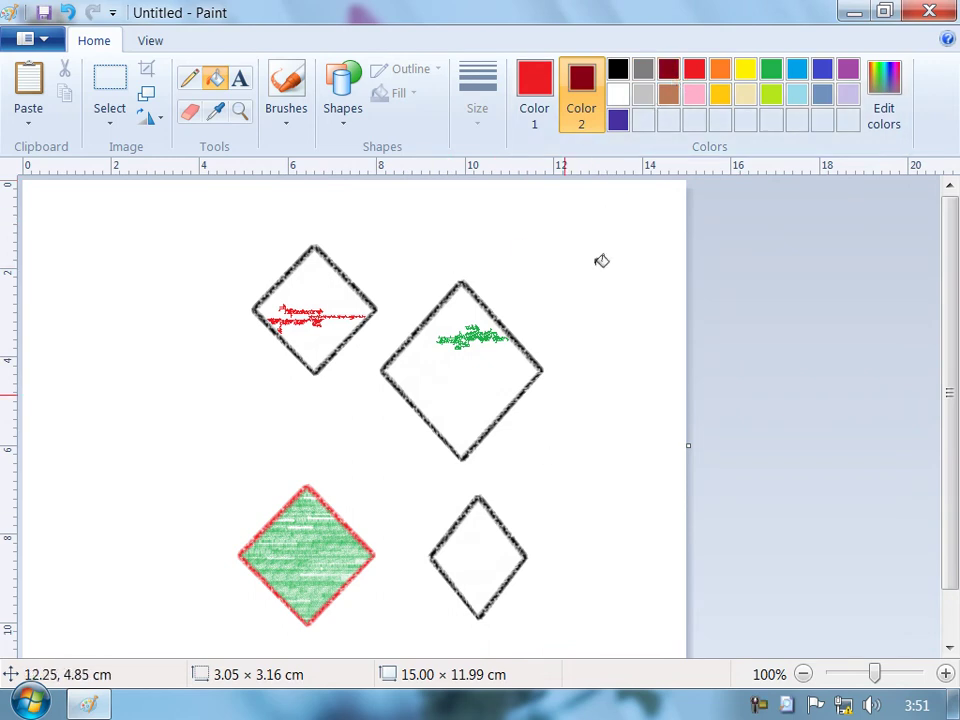
- Set Color 1 to dark red and make Color 2 the active colour slot
click(538, 88)
click(670, 70)
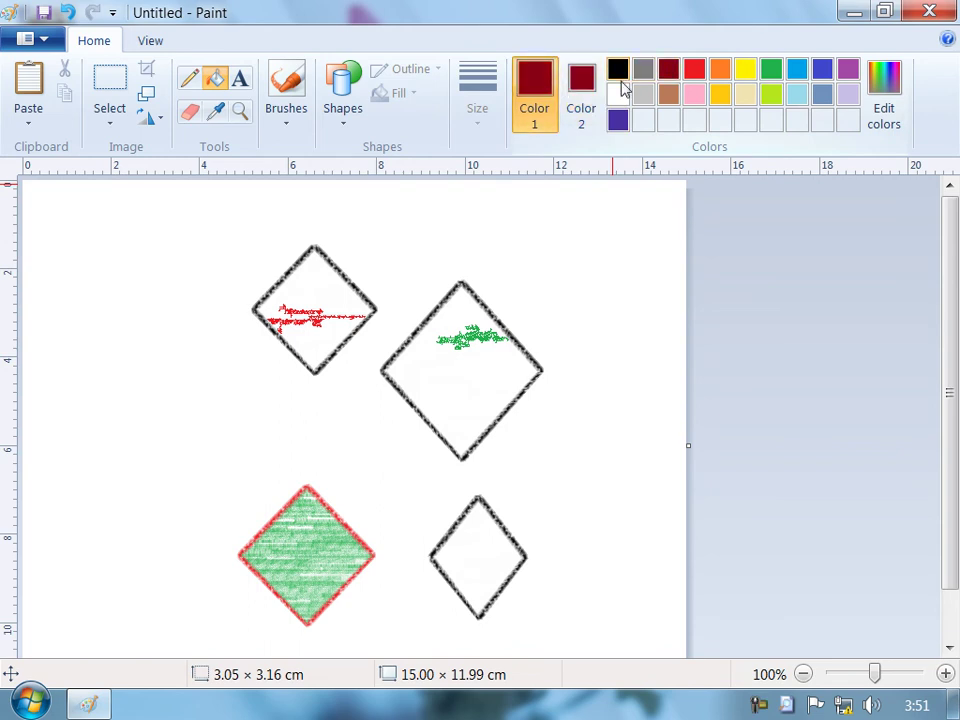
click(598, 90)
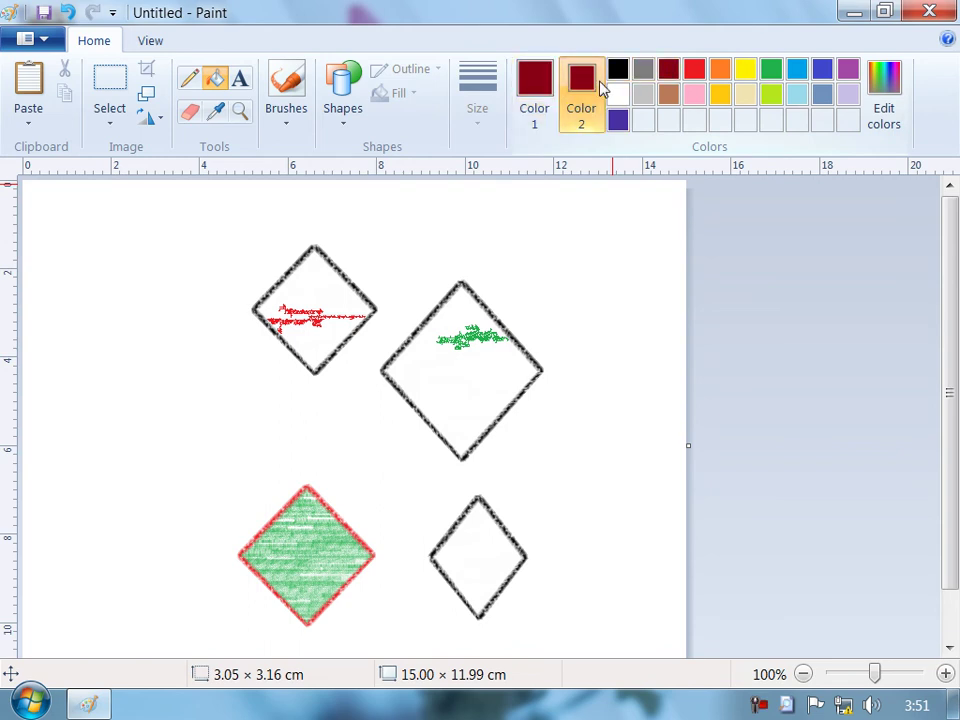
- Set Color 2 to light turquoise and apply the Fill tool inside the largest diamond with both colours and inside the lower-right diamond
click(806, 98)
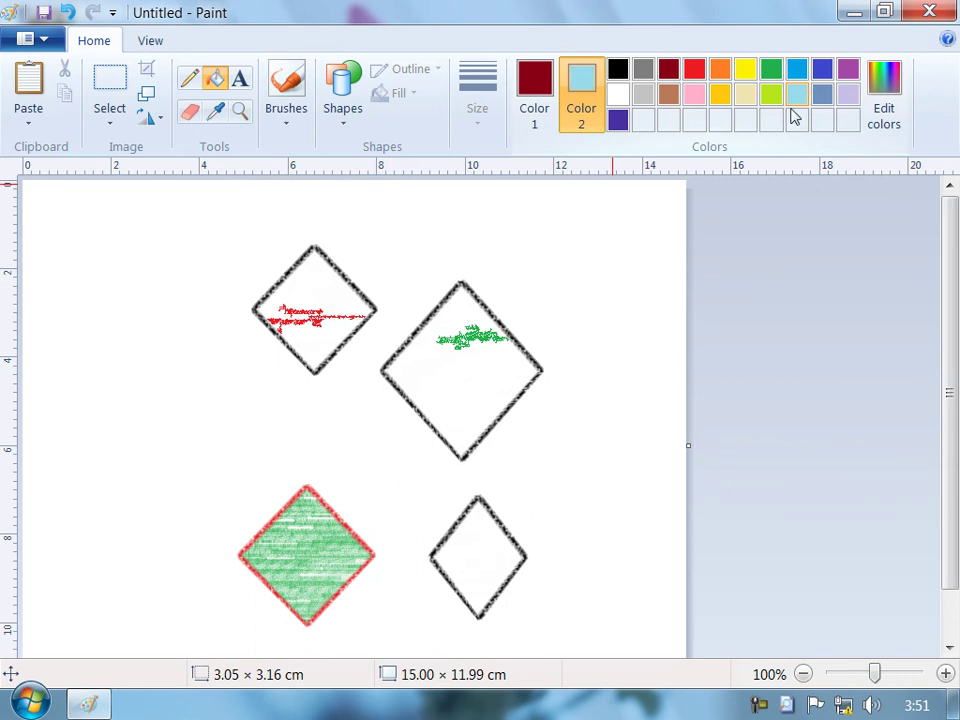
drag(398, 378, 491, 378)
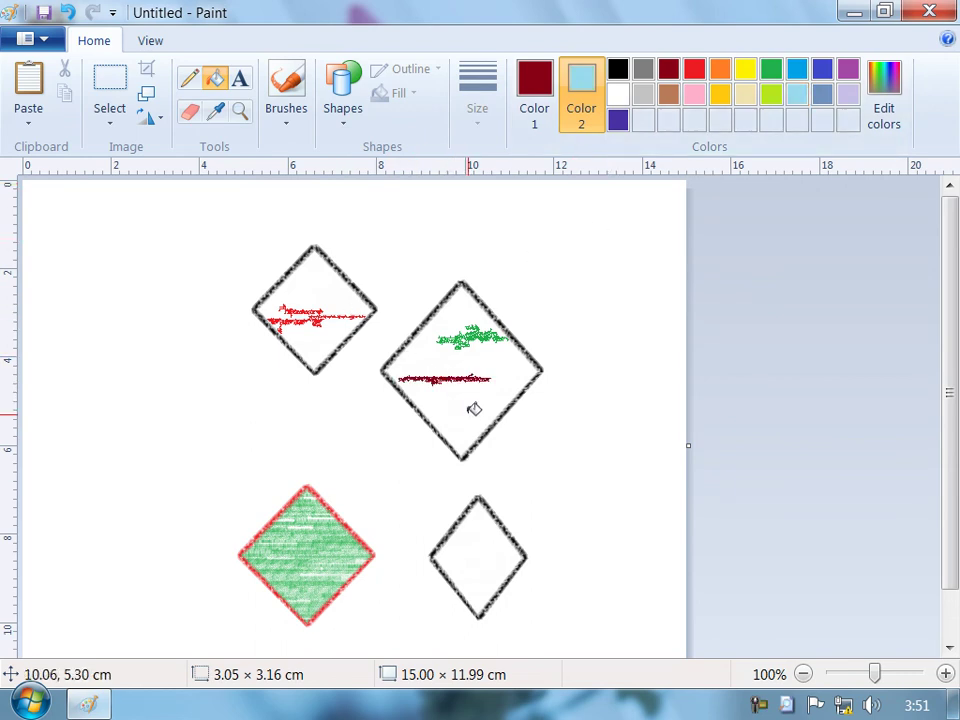
click(477, 543)
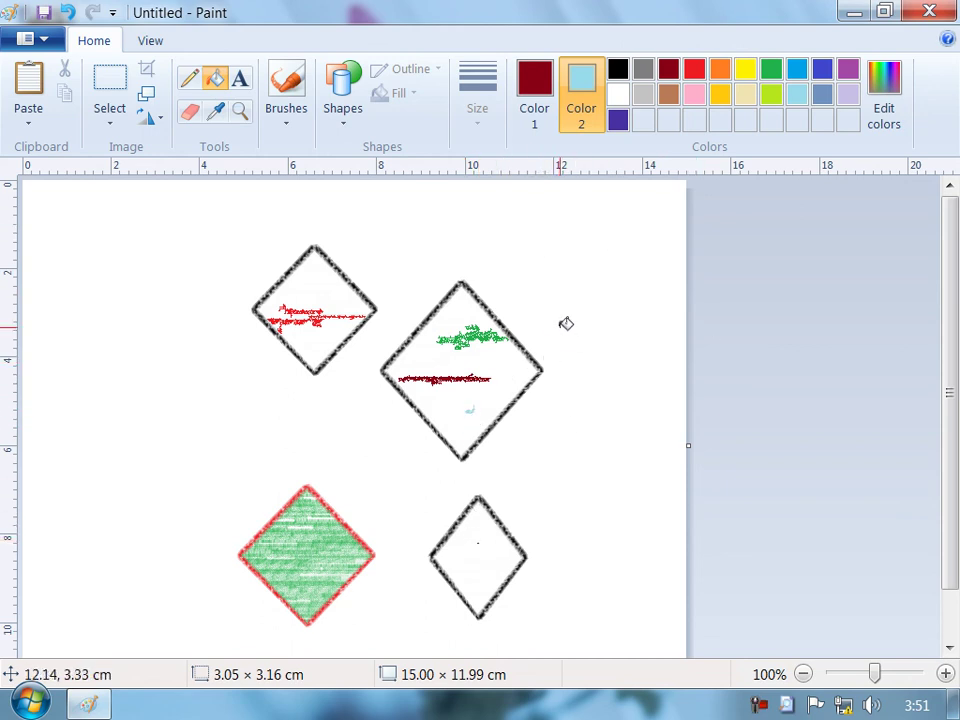
- Zoom in on the drawing, zoom out below 25%, and restore the view to 100%
click(150, 41)
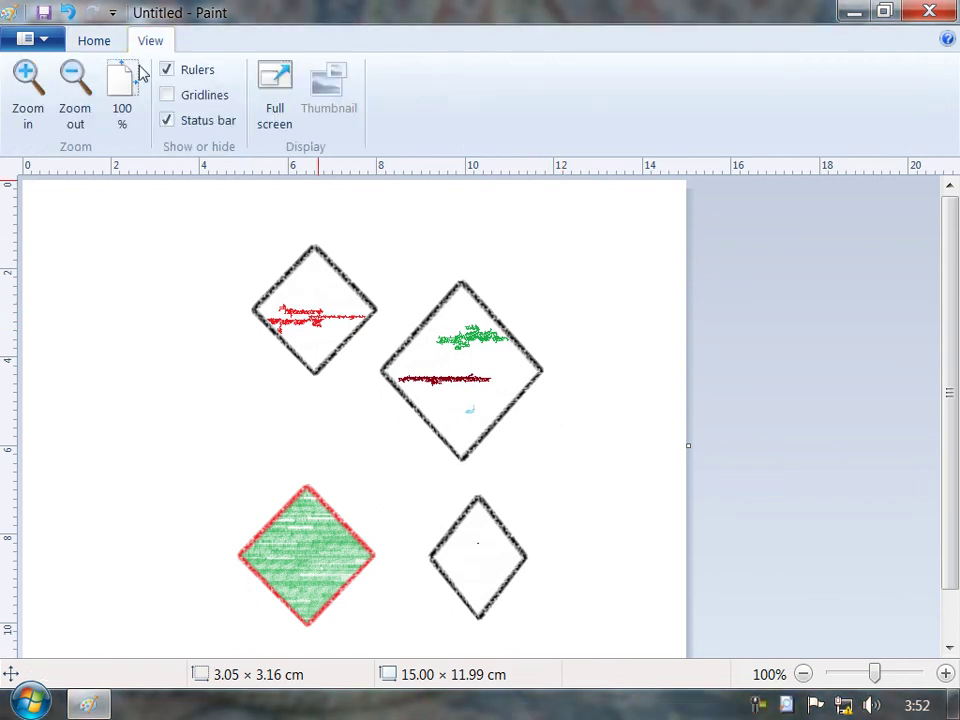
click(40, 97)
click(40, 97)
click(67, 100)
click(67, 100)
click(67, 100)
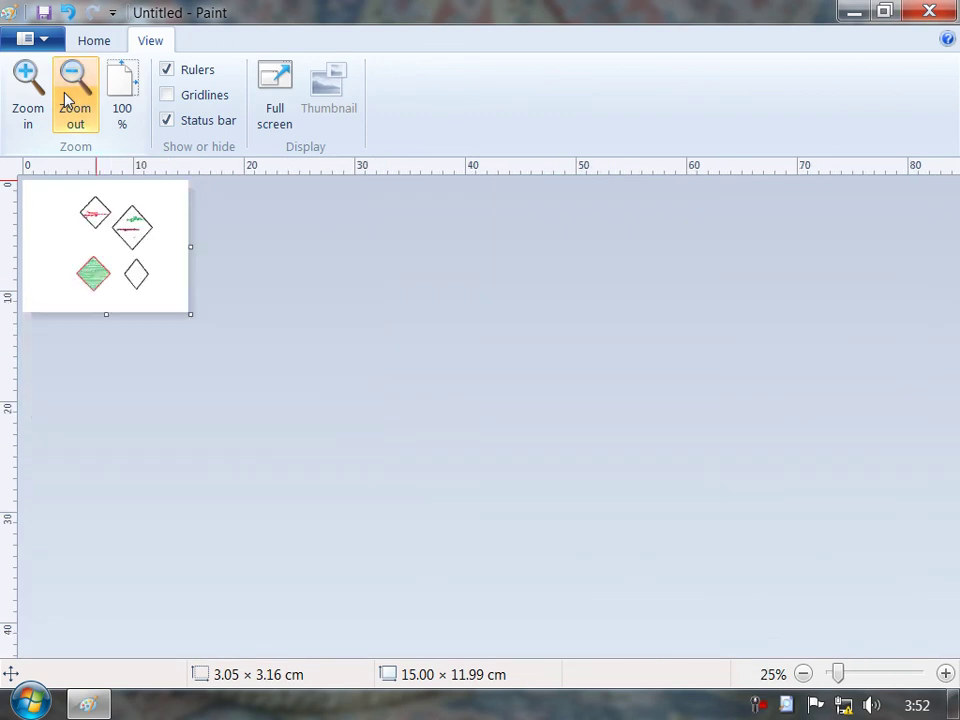
click(67, 100)
click(122, 100)
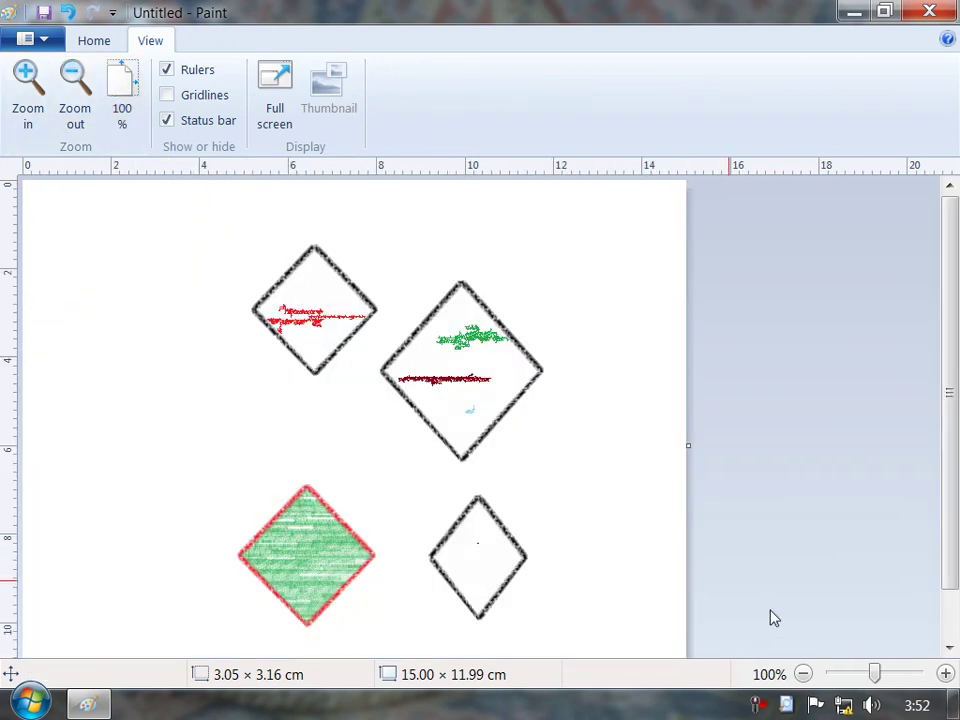
- Toggle the rulers off and on again, and switch the gridlines on and off over the canvas
click(203, 75)
click(203, 74)
click(208, 98)
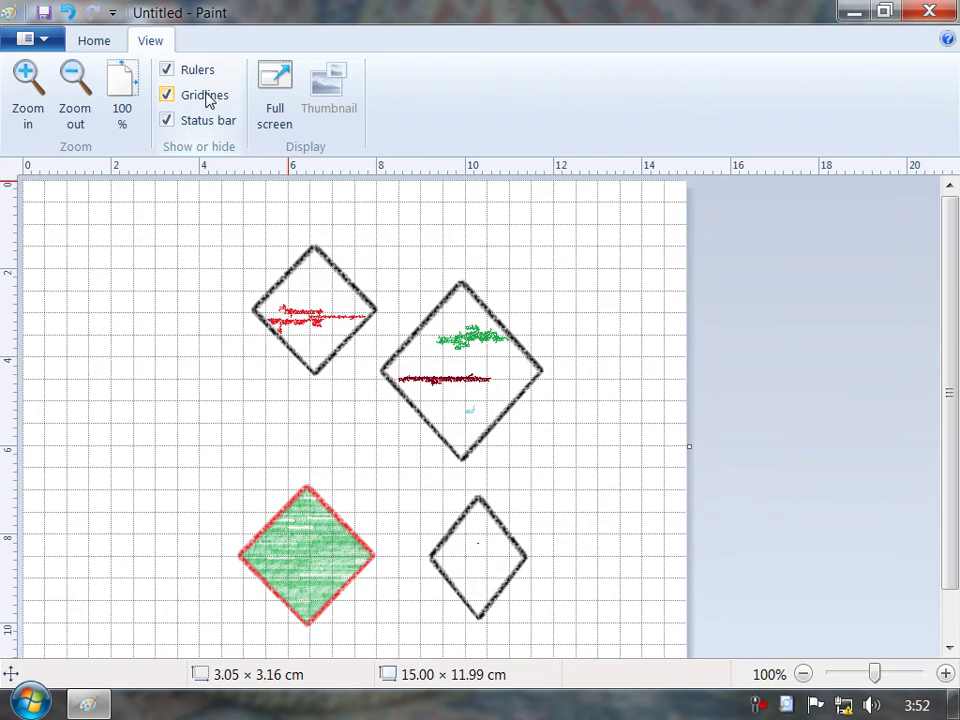
click(207, 97)
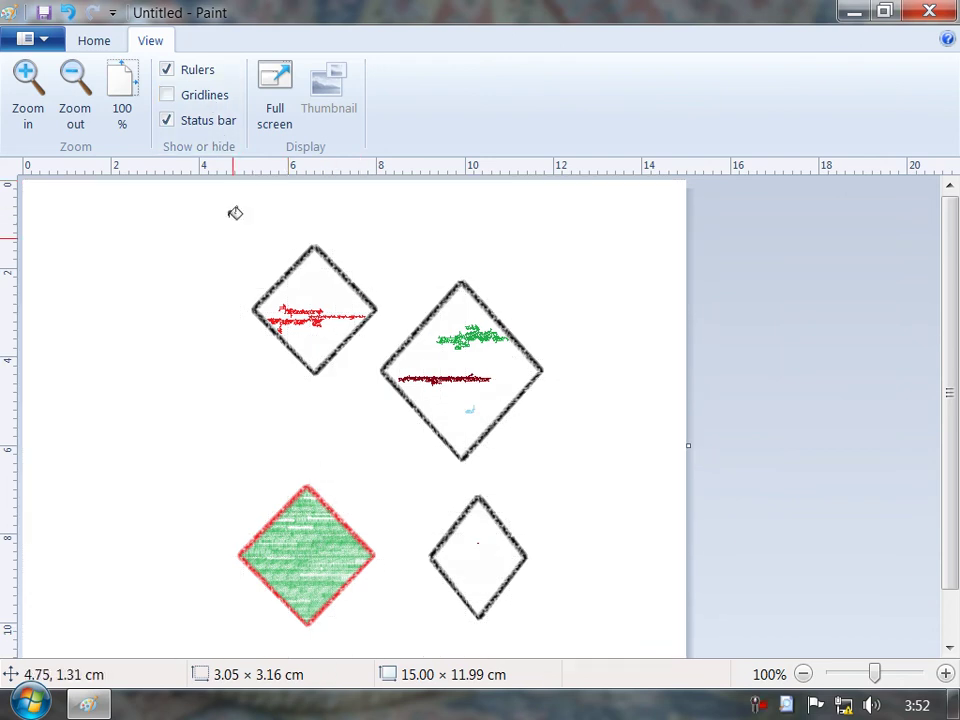
- View the drawing in full screen and return to the normal editing window
click(274, 82)
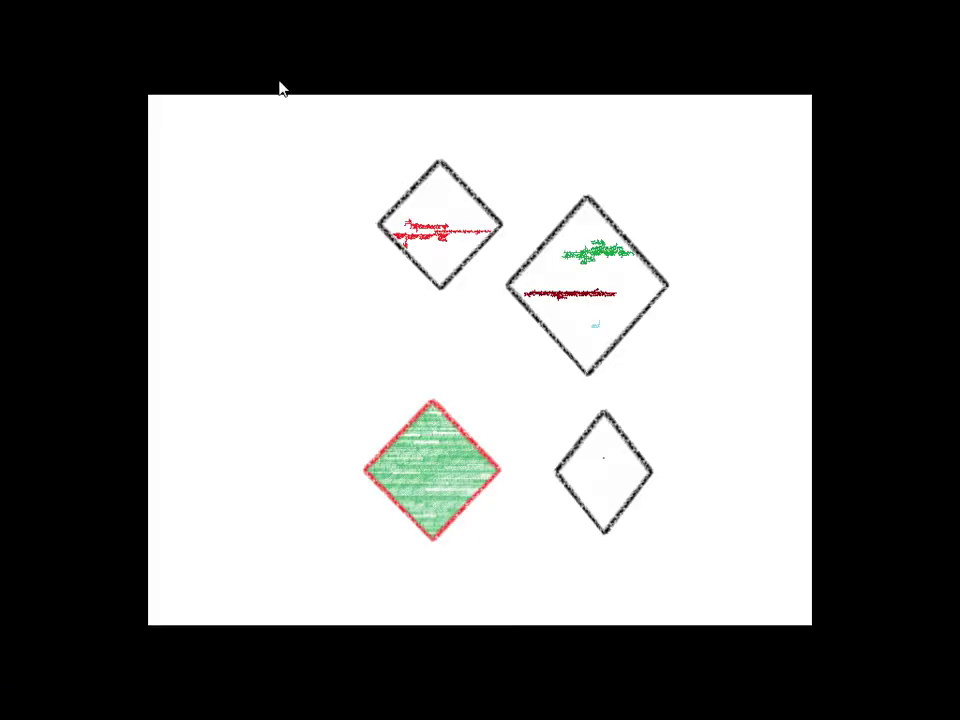
click(362, 193)
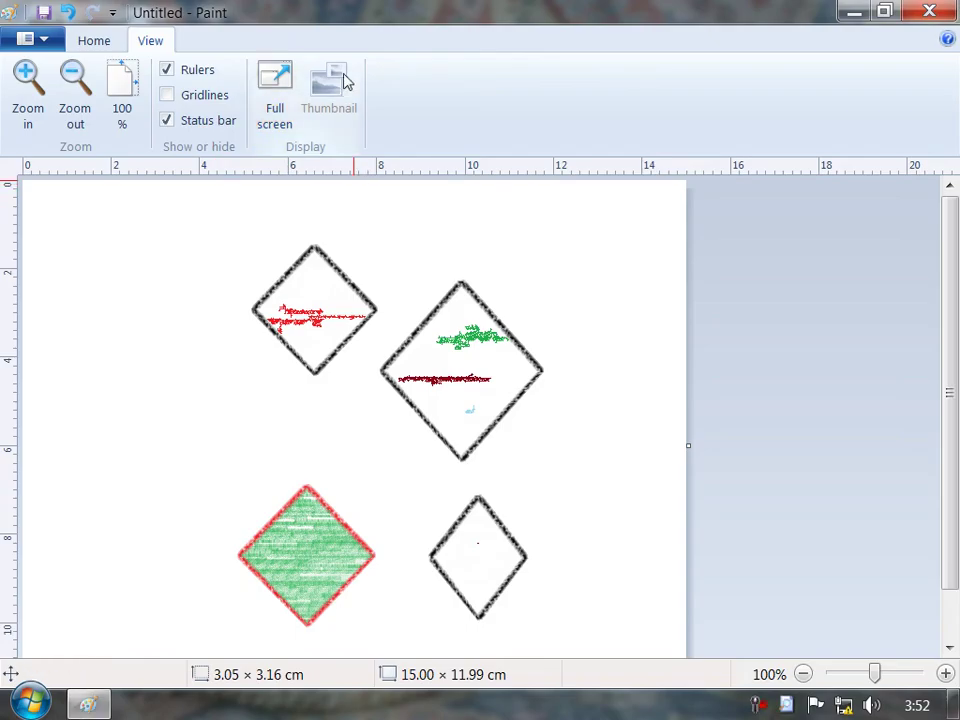
- Fill the background around the diamonds with dark red at 300% zoom with the thumbnail shown, and return to 100% without the thumbnail
click(34, 88)
click(352, 104)
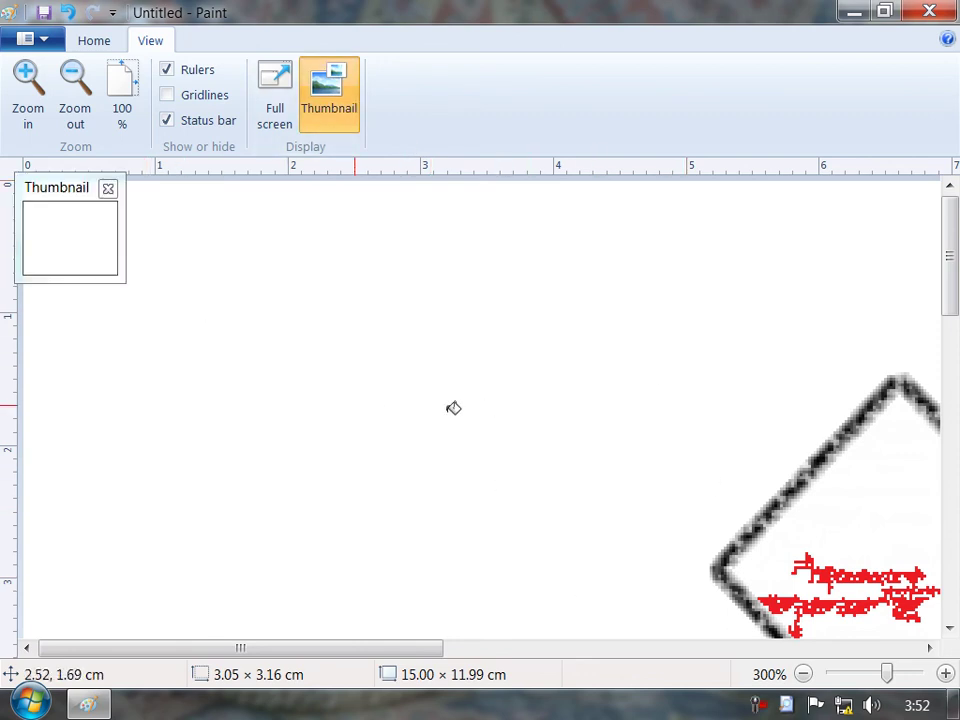
click(311, 489)
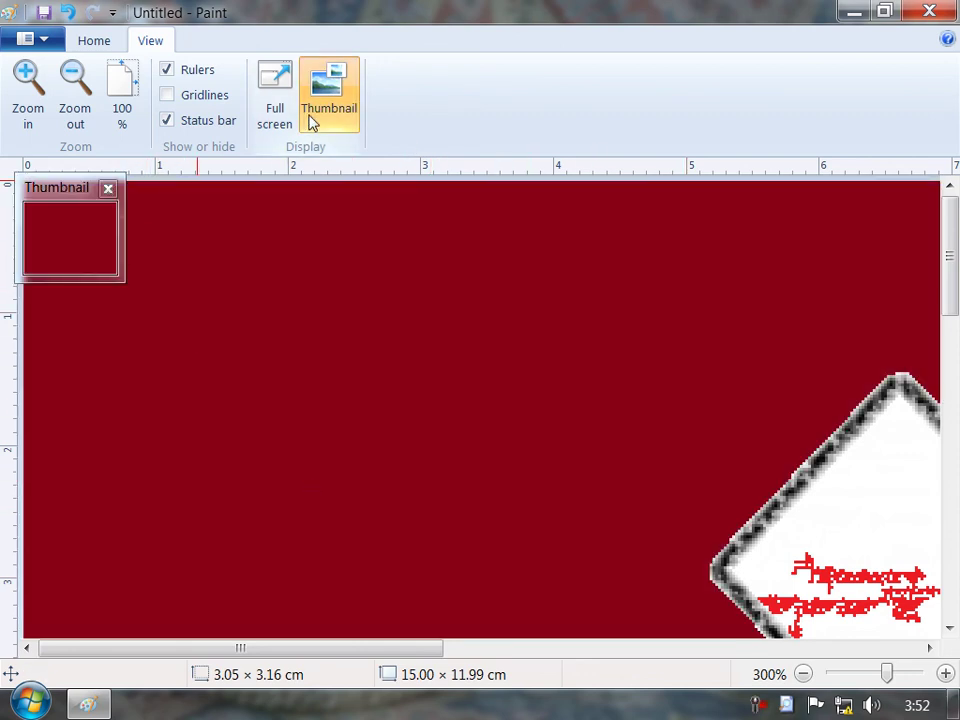
click(331, 97)
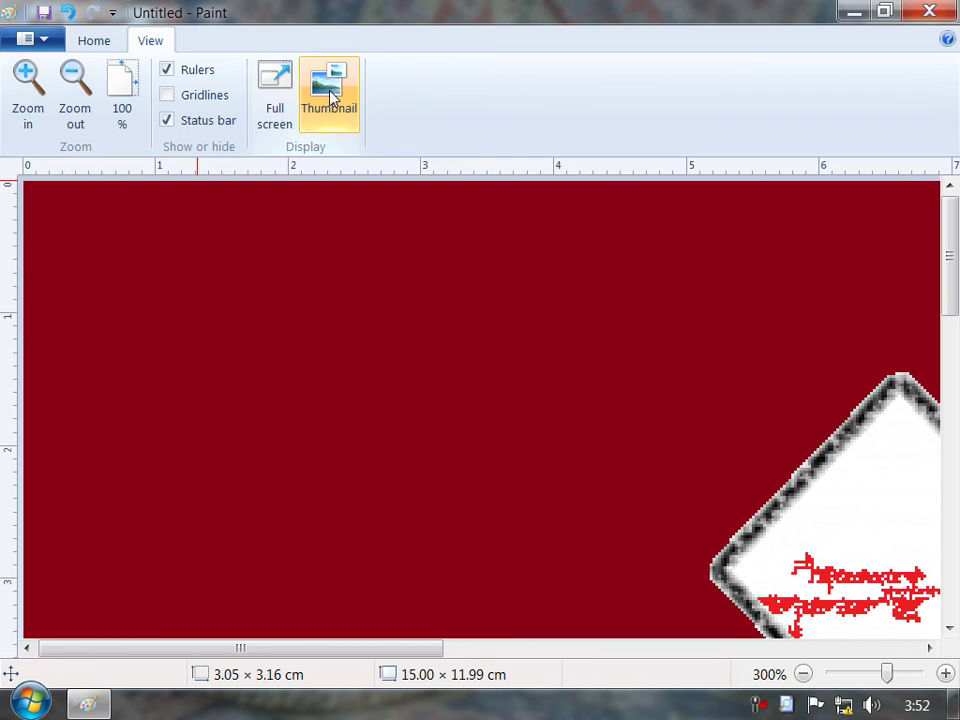
click(128, 95)
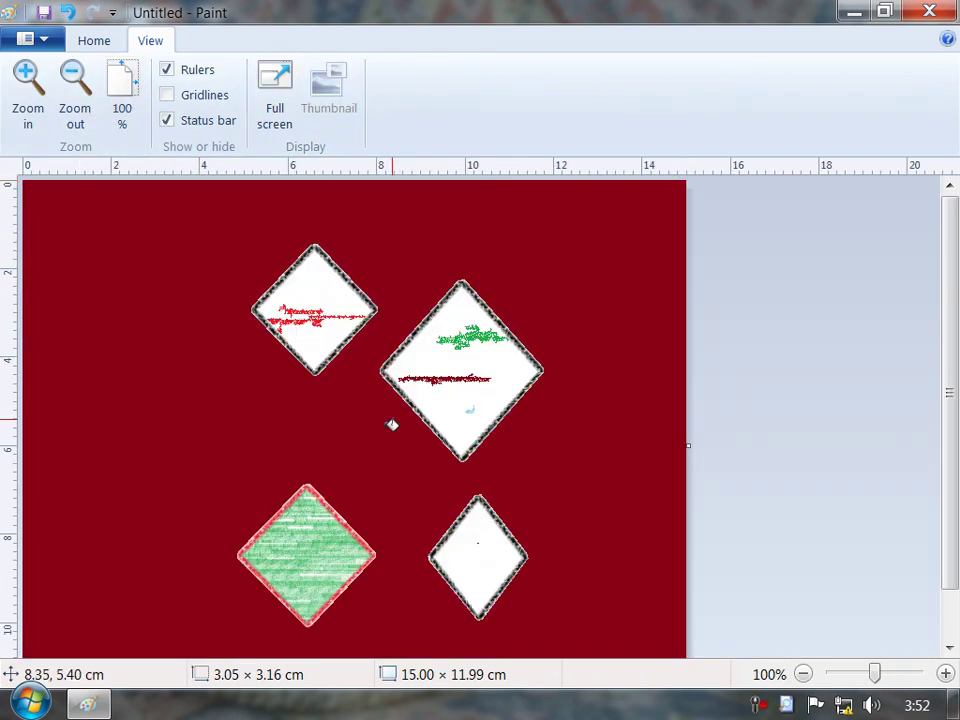